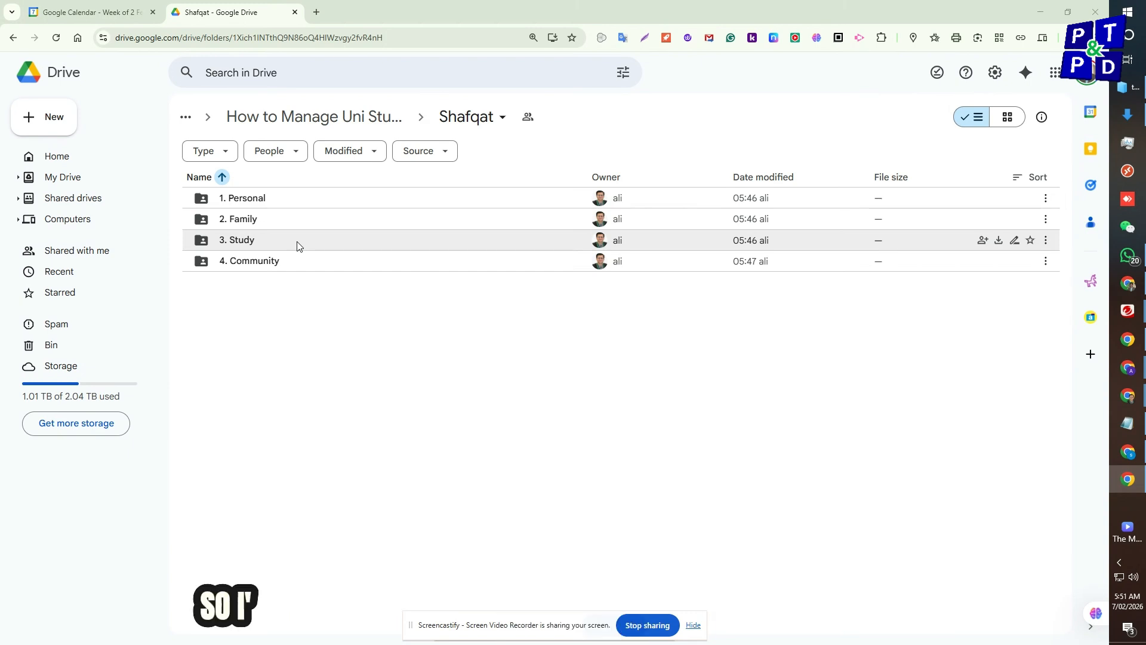
# Step: Open the Assignments folder inside 3. Study, _3. Uni, Design Eng, checking the Google Calendar week on the way
pyautogui.doubleClick(298, 245)
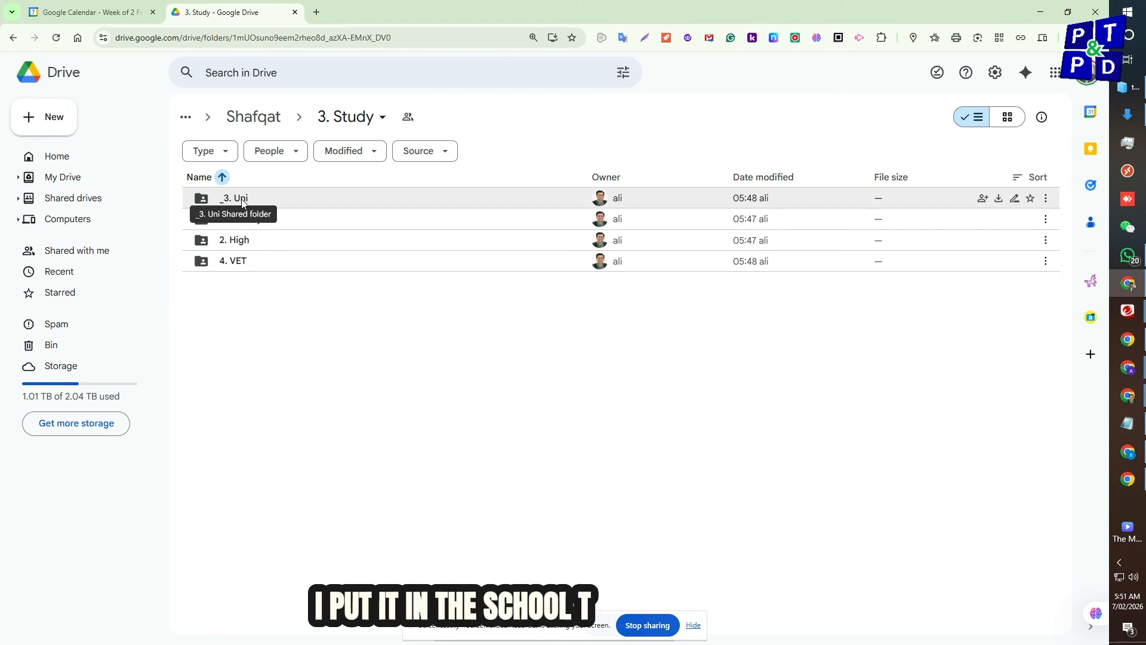
pyautogui.doubleClick(259, 198)
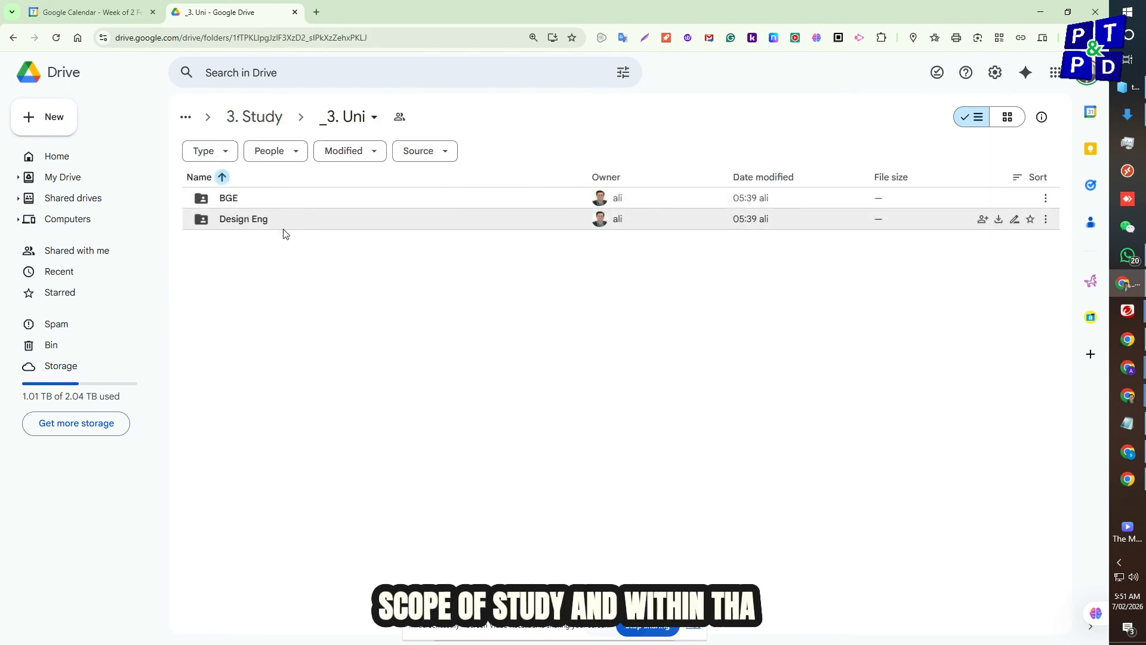
pyautogui.doubleClick(289, 226)
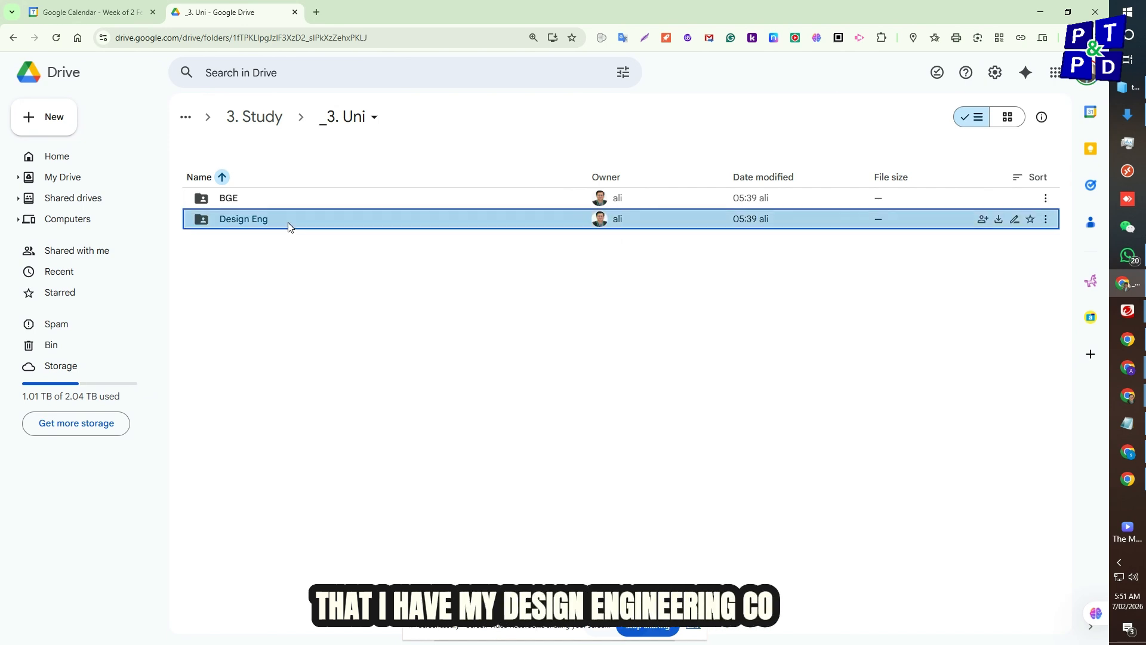
pyautogui.click(119, 13)
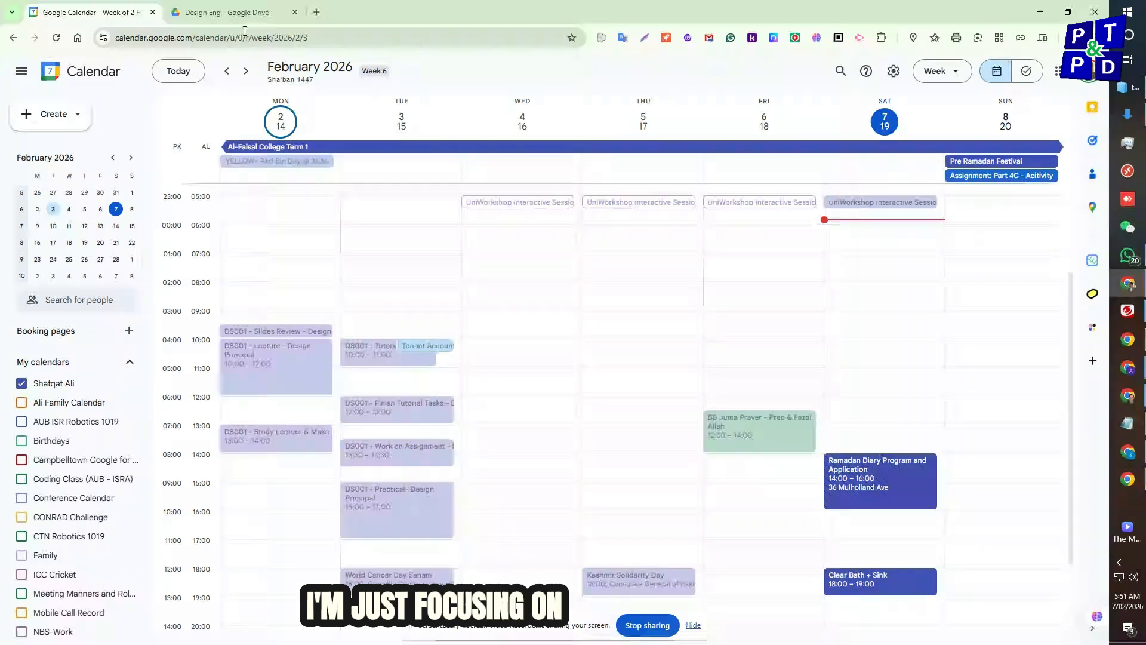
pyautogui.click(239, 13)
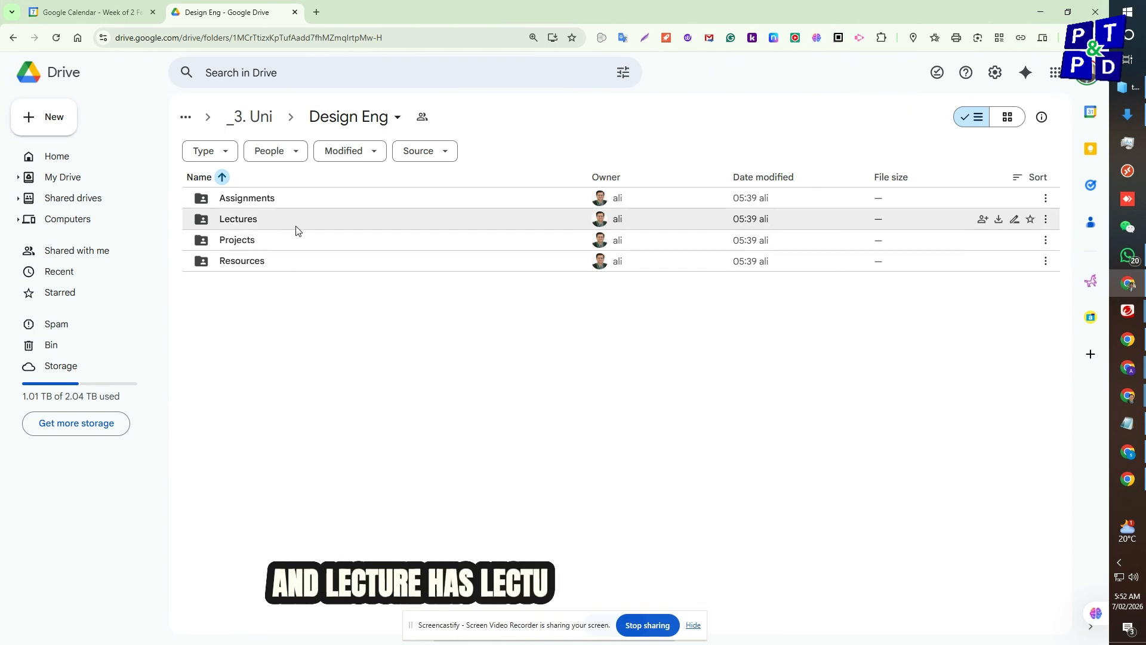
pyautogui.doubleClick(289, 201)
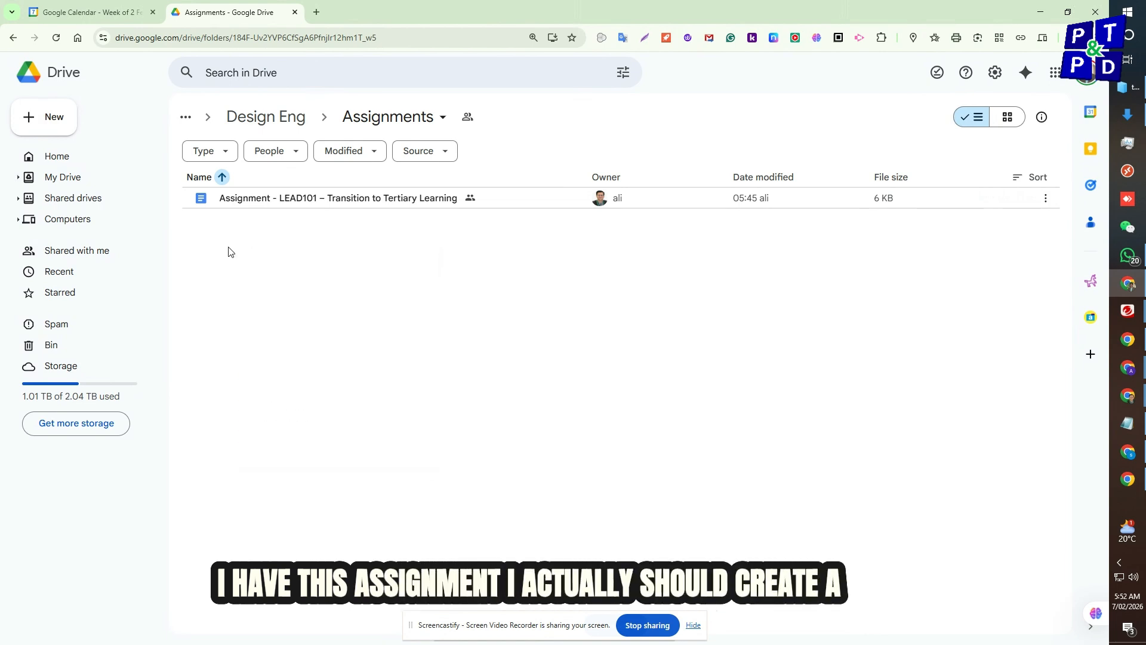
# Step: Create a new folder named "Assignment 1 - Transition to Tertiary Learning" in the Assignments folder
pyautogui.rightClick(228, 251)
pyautogui.click(259, 267)
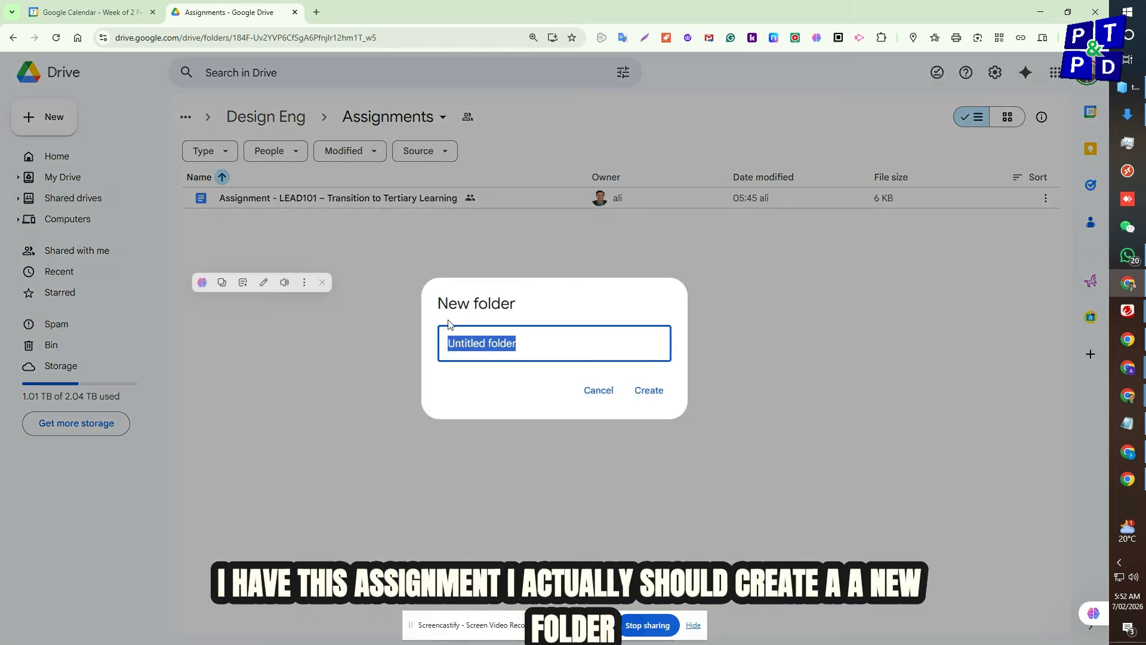
pyautogui.write('Assignmen')
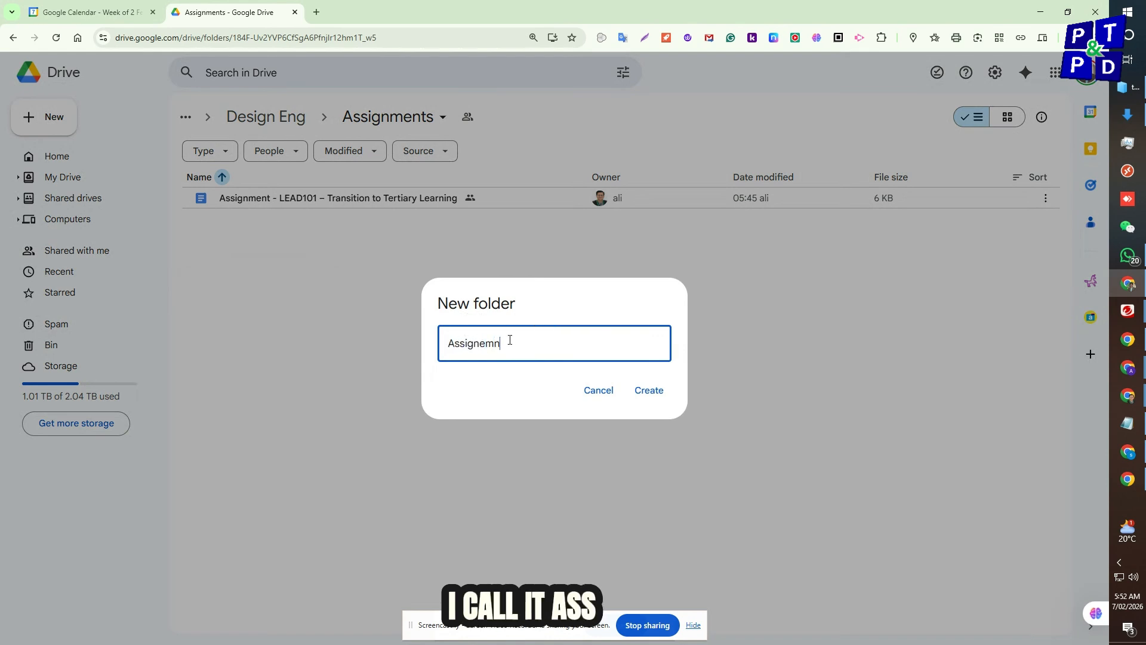
pyautogui.press('BackSpace')
pyautogui.press('BackSpace')
pyautogui.press('BackSpace')
pyautogui.write('ment')
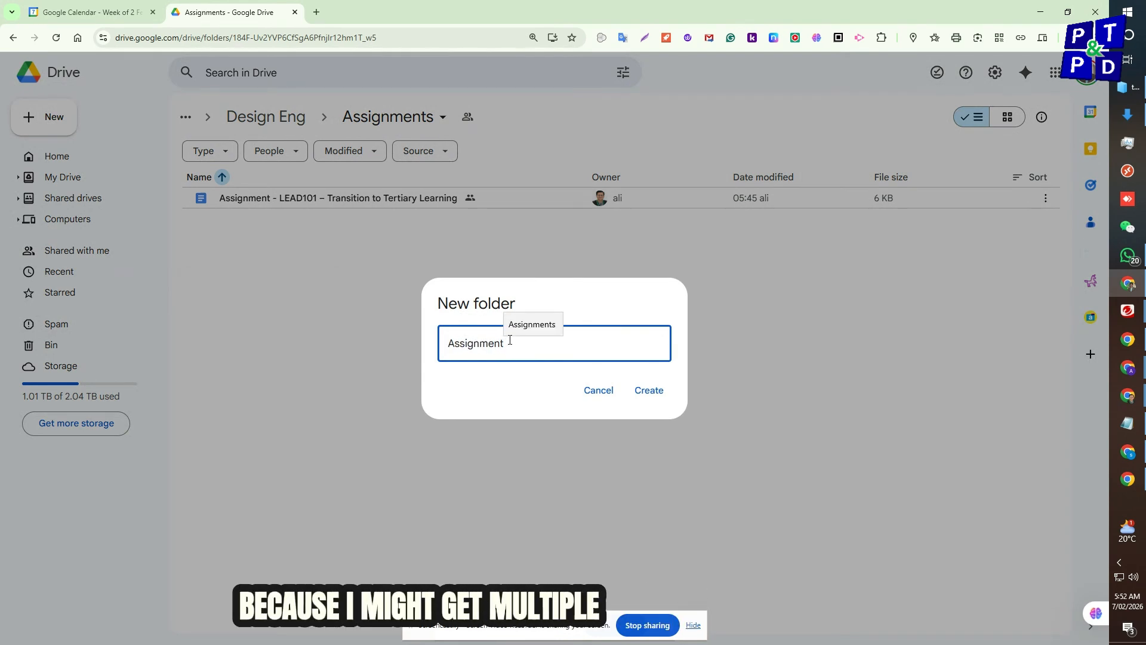
pyautogui.write(' 1')
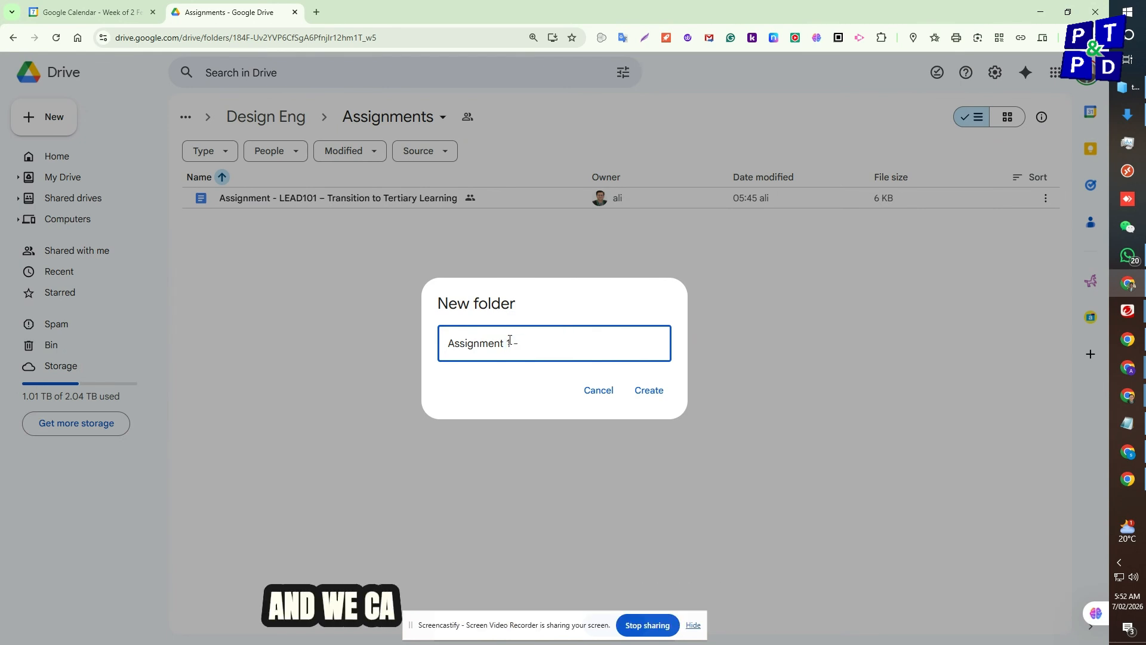
pyautogui.write(' - Transi')
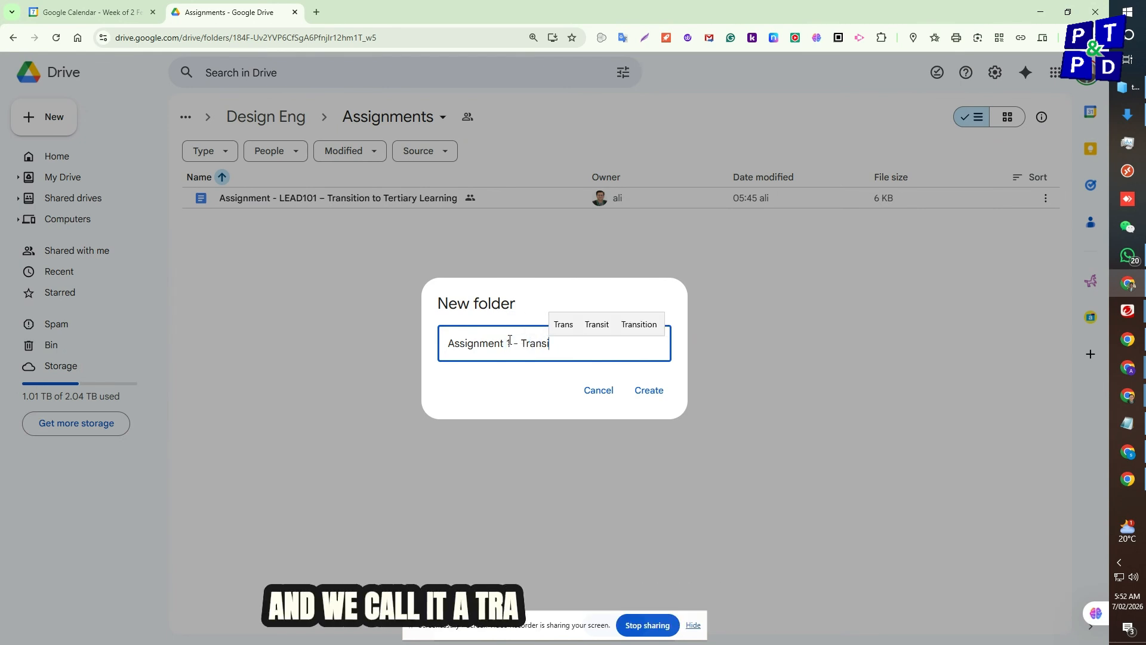
pyautogui.write('tion to Ter')
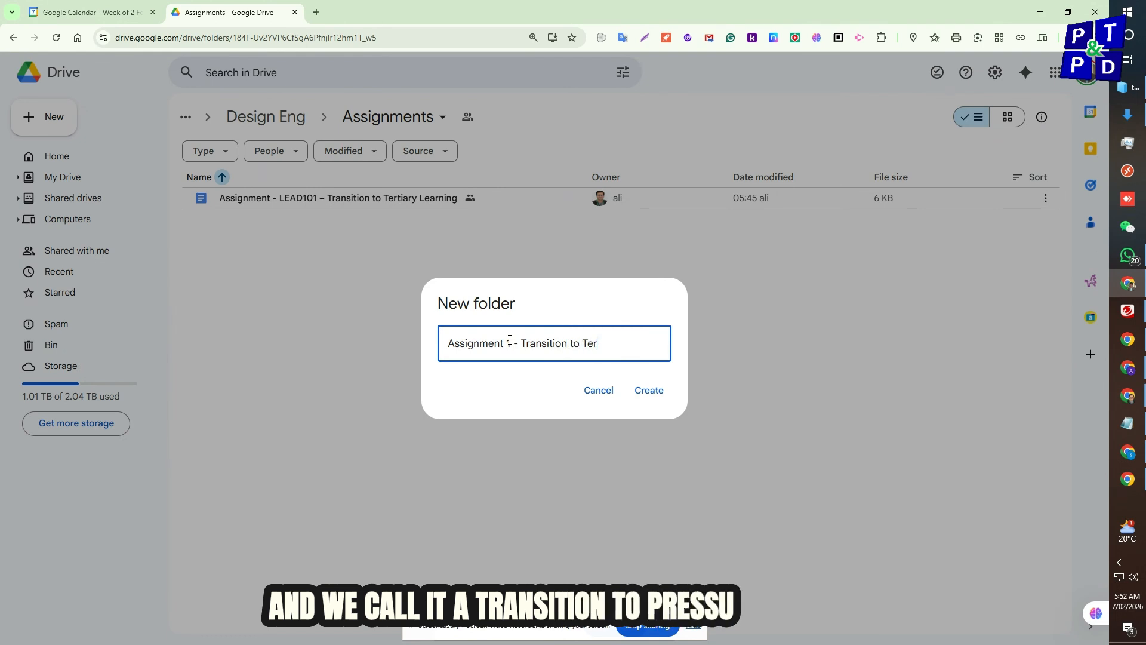
pyautogui.write('tiary Learning')
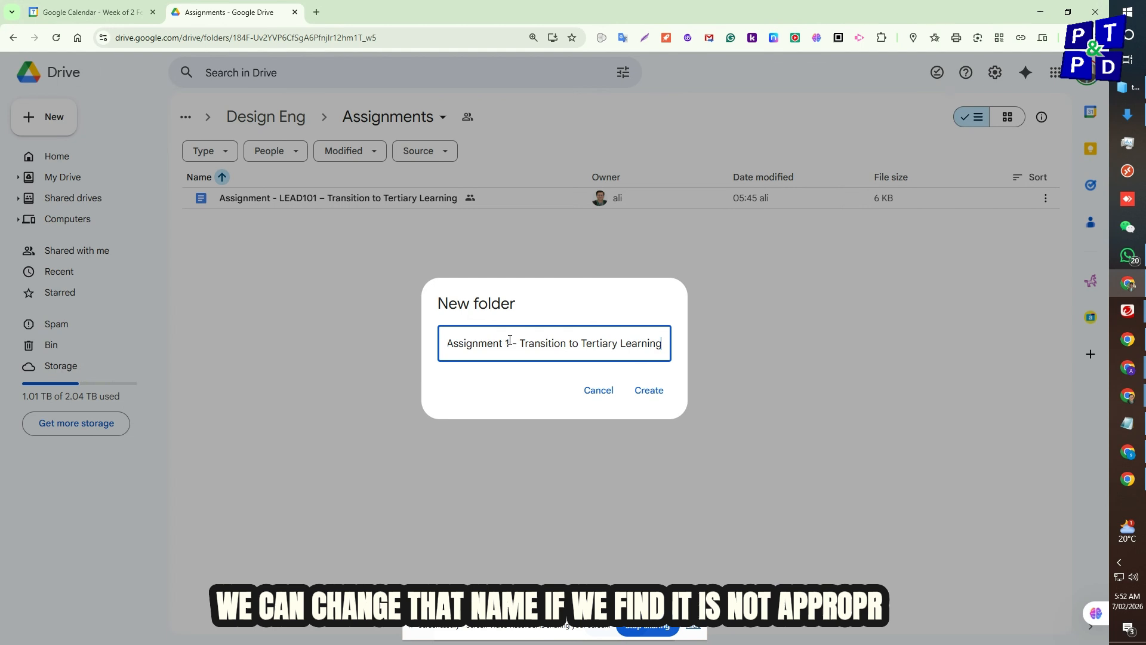
pyautogui.press('Return')
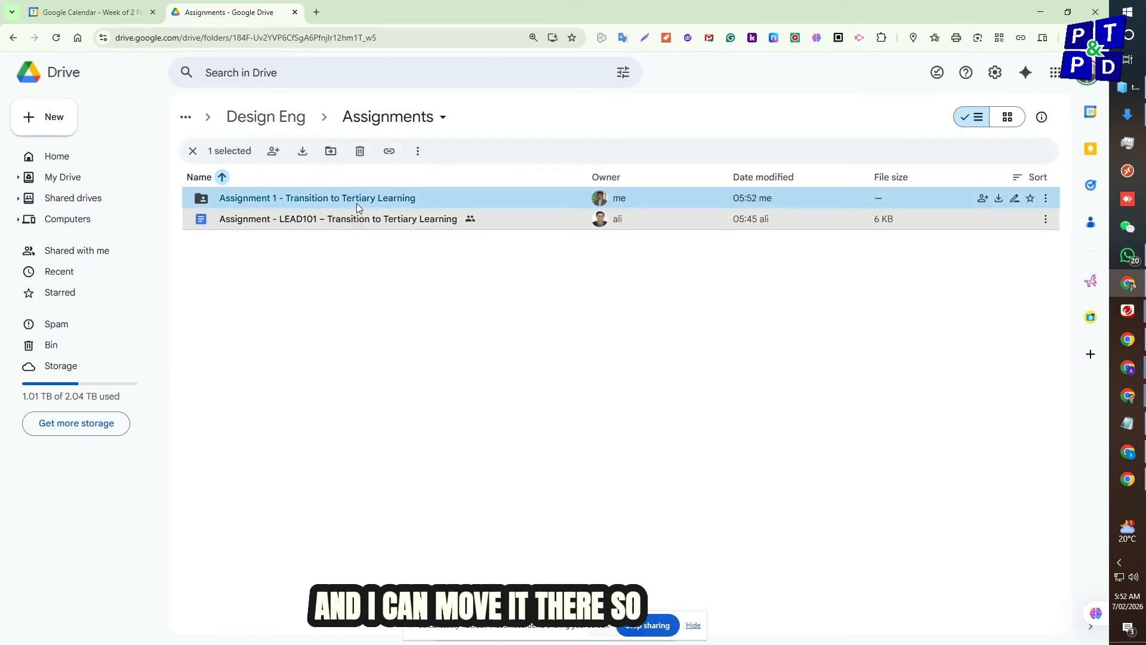
# Step: Move the LEAD101 assignment document into the "Assignment 1 - Transition to Tertiary Learning" folder and open that folder
pyautogui.click(352, 216)
pyautogui.moveTo(295, 219); pyautogui.dragTo(300, 199)
pyautogui.click(706, 393)
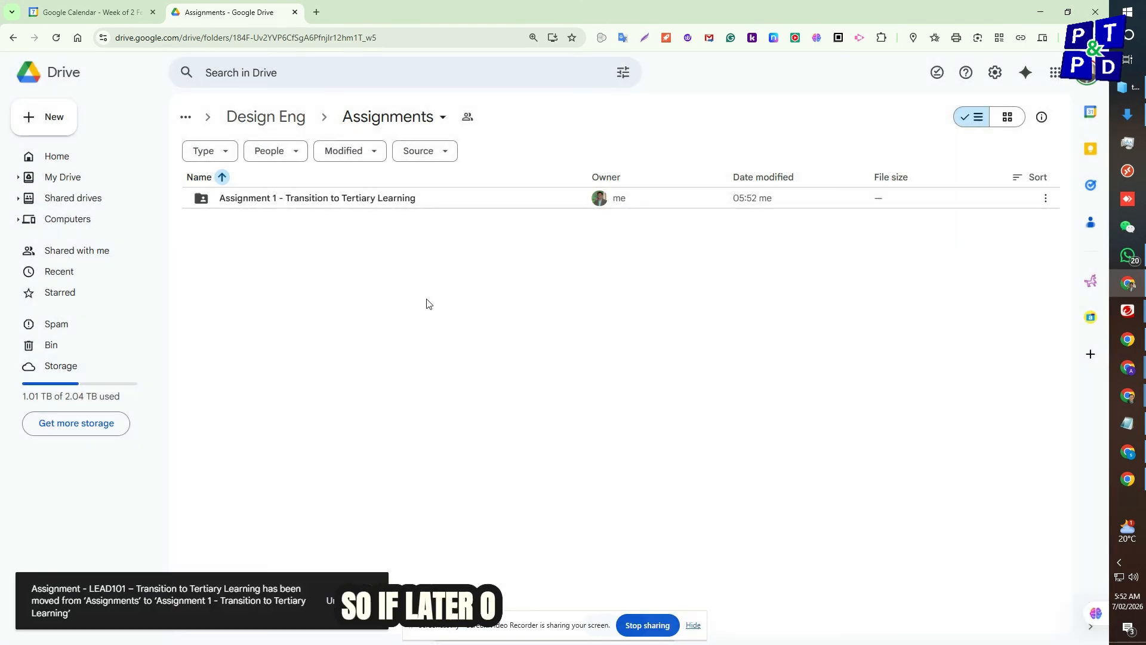
pyautogui.doubleClick(376, 203)
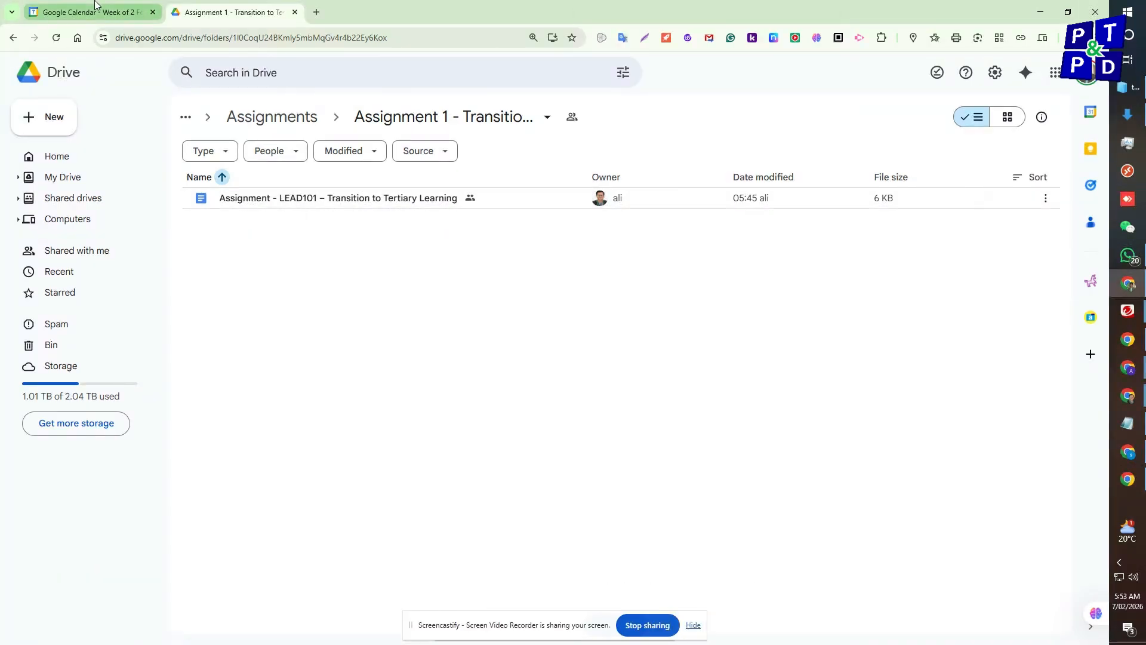
# Step: In Google Calendar, create a Monday 2 February event from 14:30 to 15:00 titled "DS001 - Assignment 1 - Set the Scene"
pyautogui.click(121, 10)
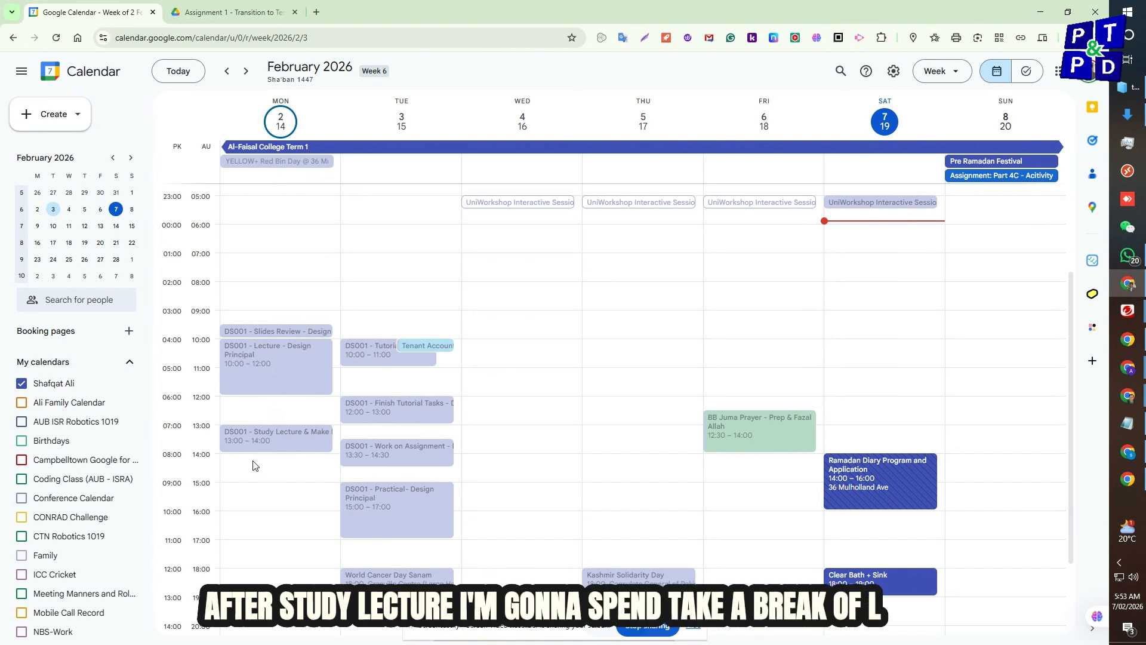
pyautogui.click(270, 479)
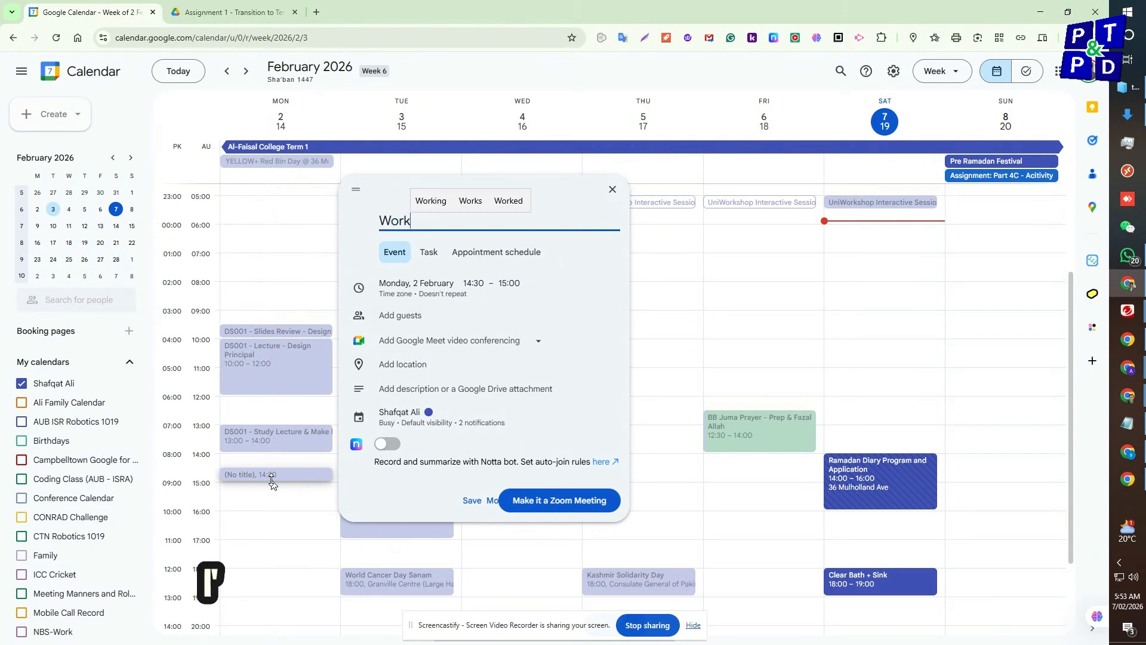
pyautogui.hotkey('ctrl', 'a')
pyautogui.write('DS001')
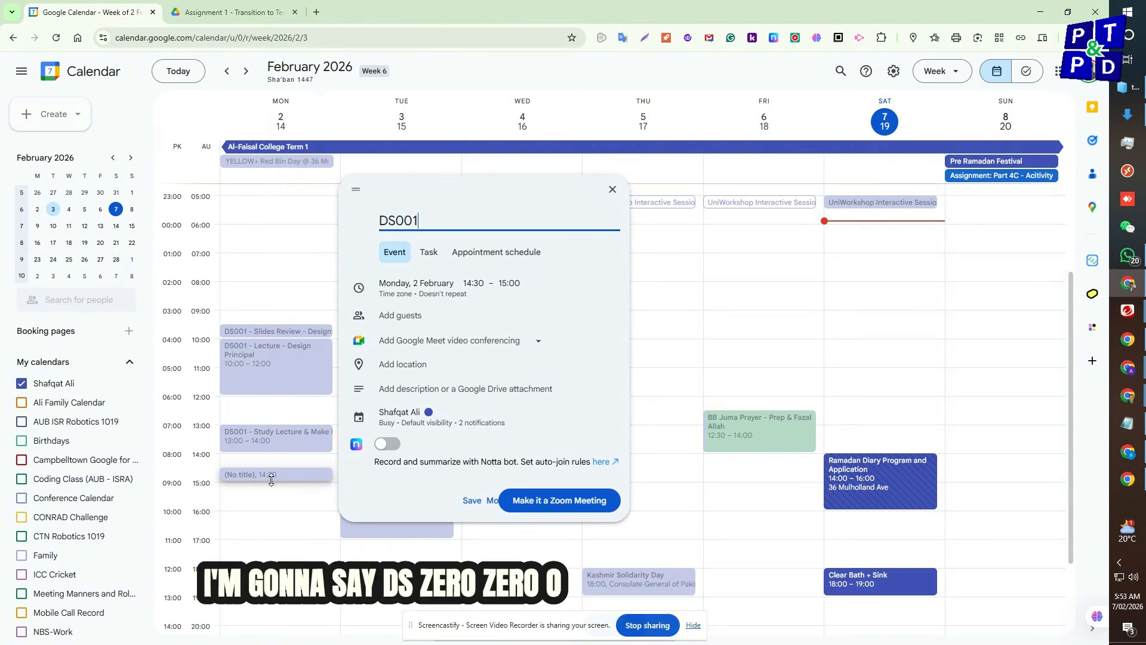
pyautogui.write(' - Assign')
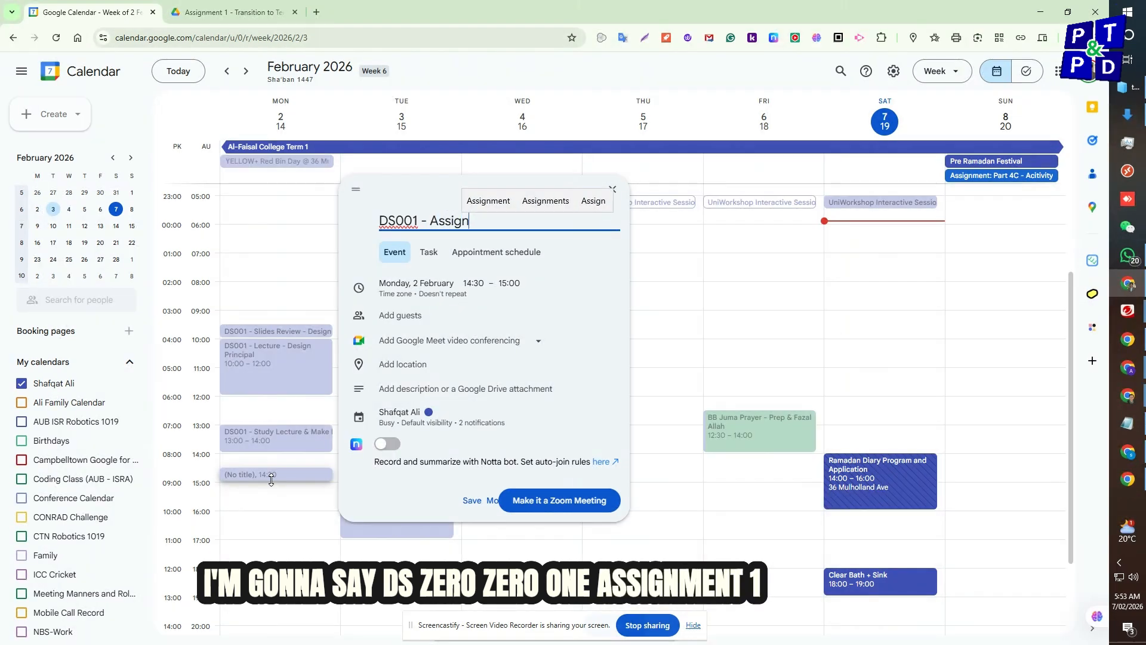
pyautogui.write('ment 1 - ')
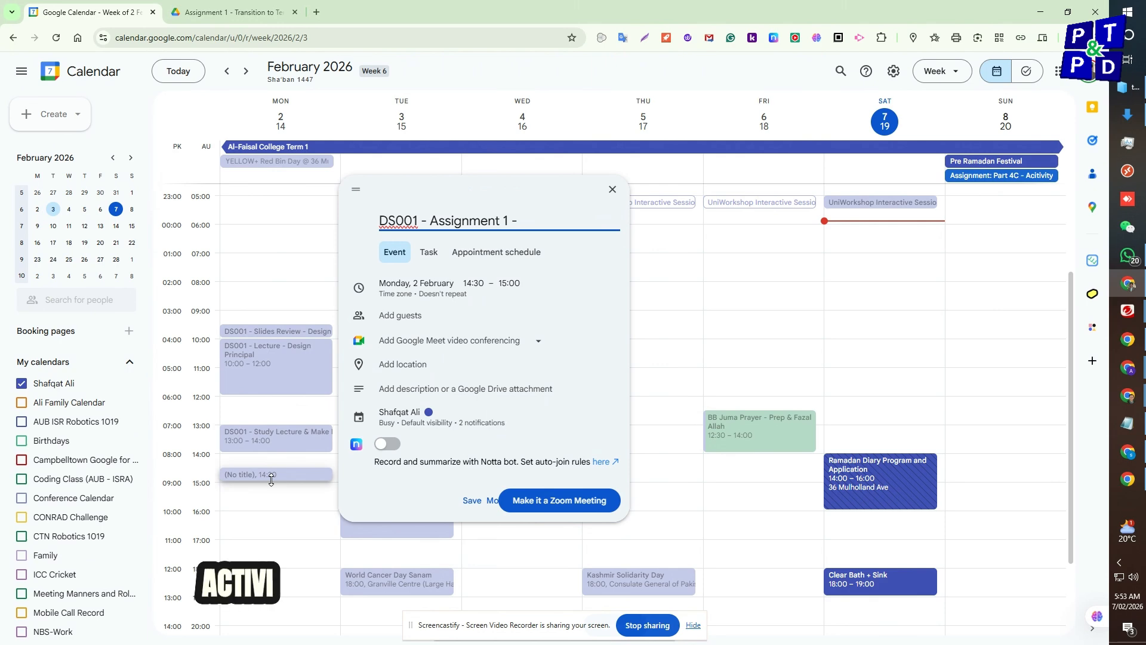
pyautogui.write('sEtu')
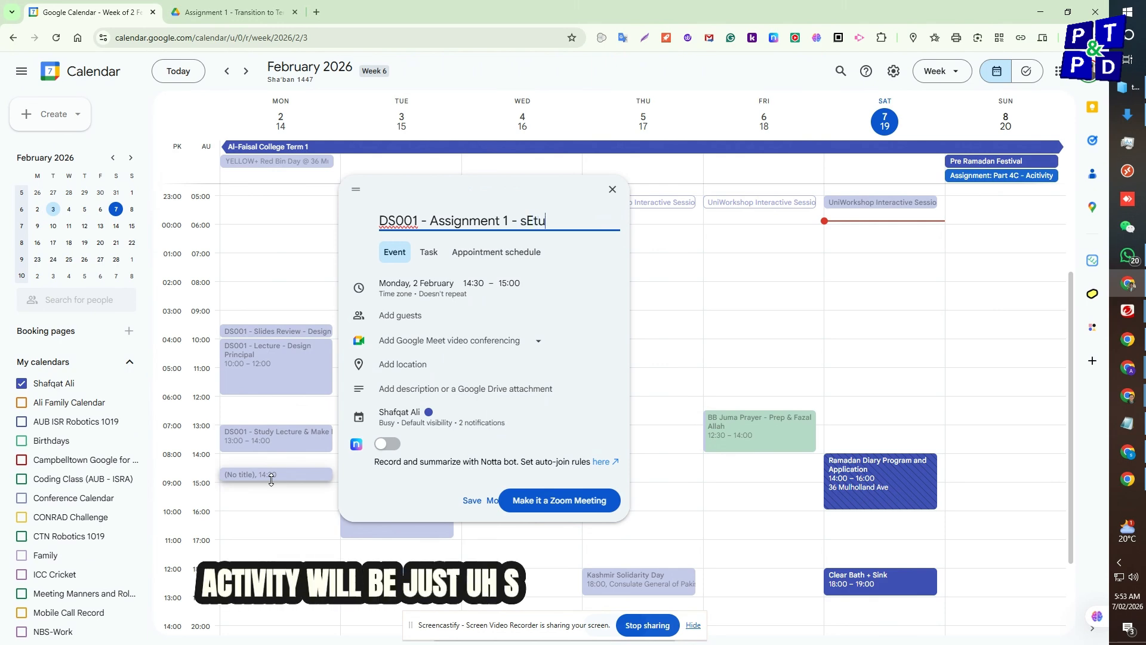
pyautogui.press('BackSpace')
pyautogui.press('BackSpace')
pyautogui.press('BackSpace')
pyautogui.press('BackSpace')
pyautogui.write('Set')
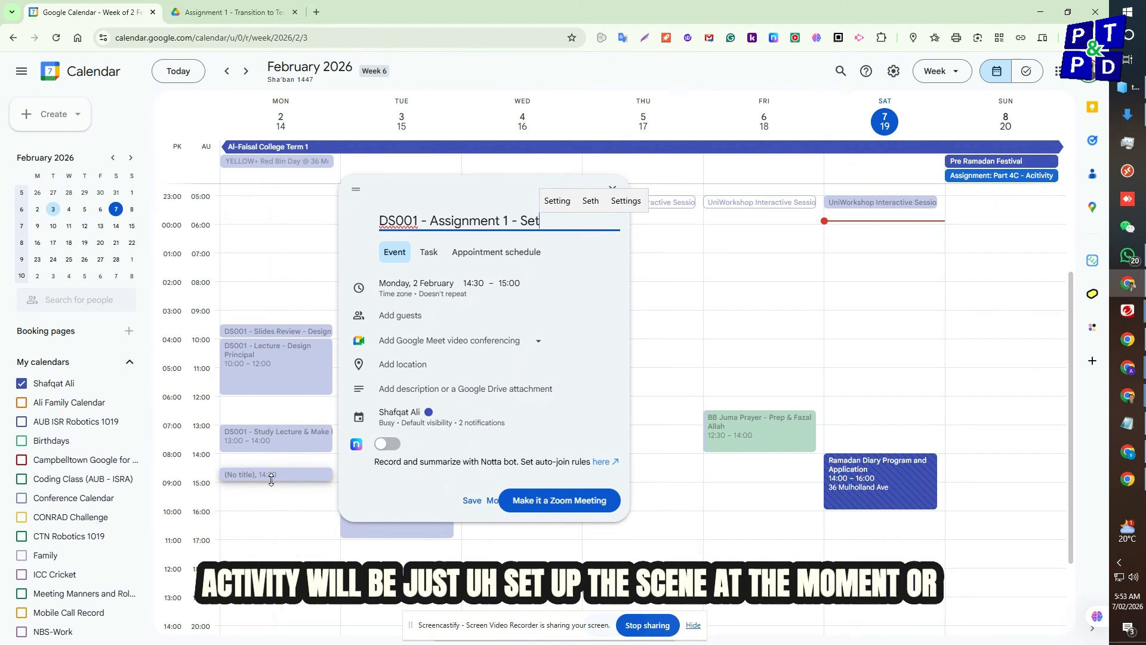
pyautogui.press('BackSpace')
pyautogui.press('BackSpace')
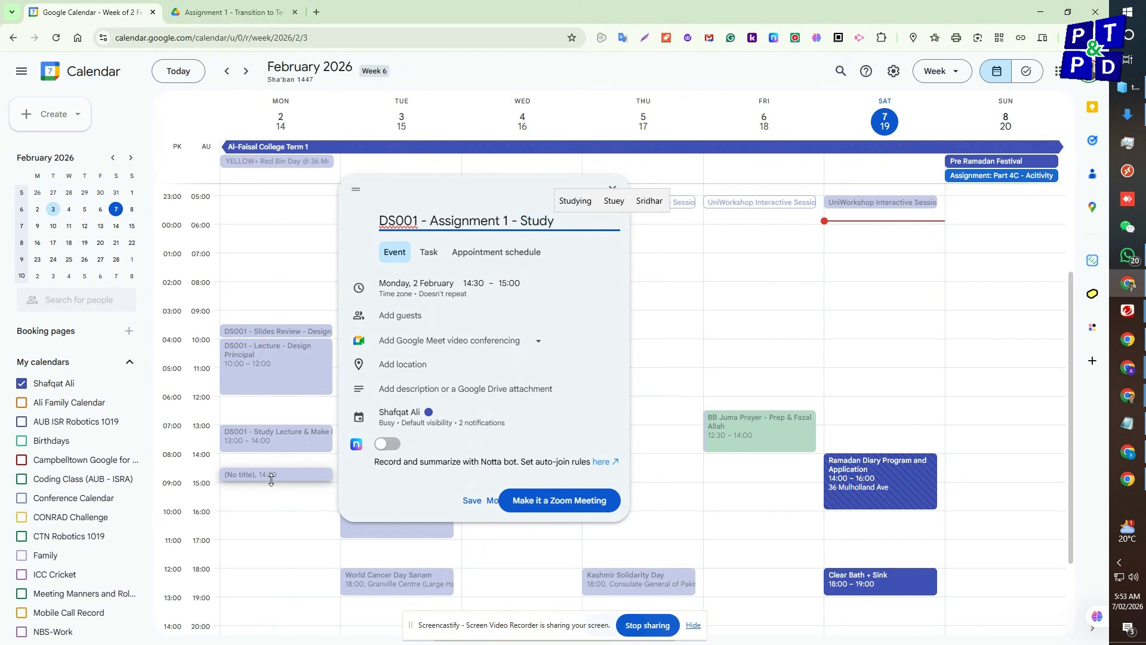
pyautogui.write('tudy or Re')
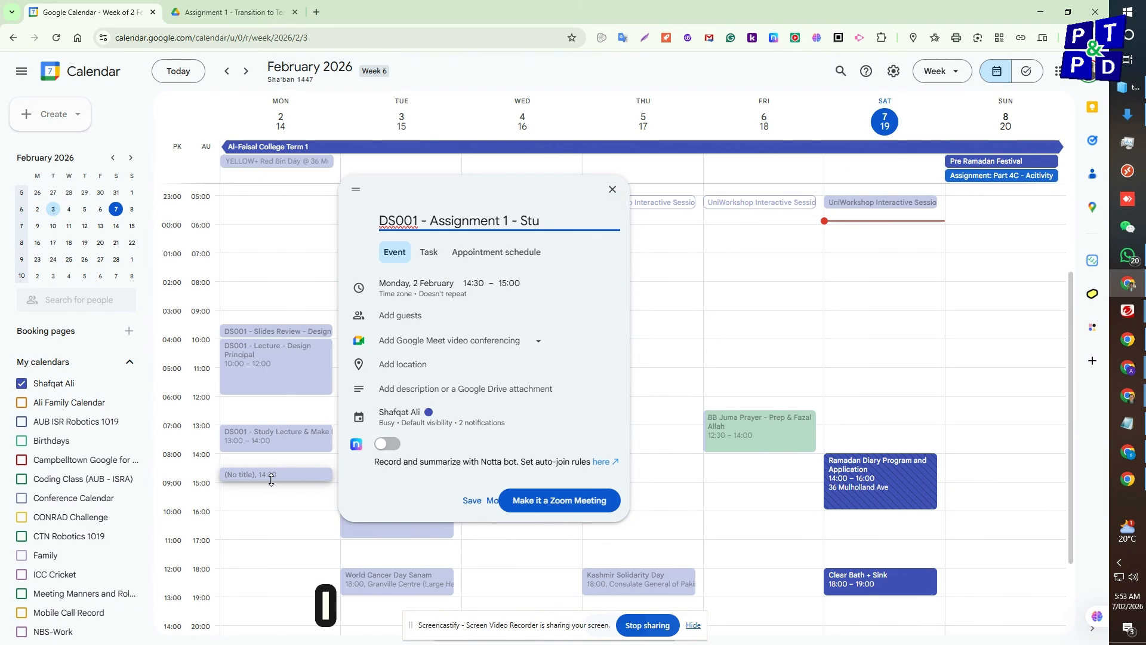
pyautogui.press('BackSpace')
pyautogui.press('BackSpace')
pyautogui.write('et the Sc')
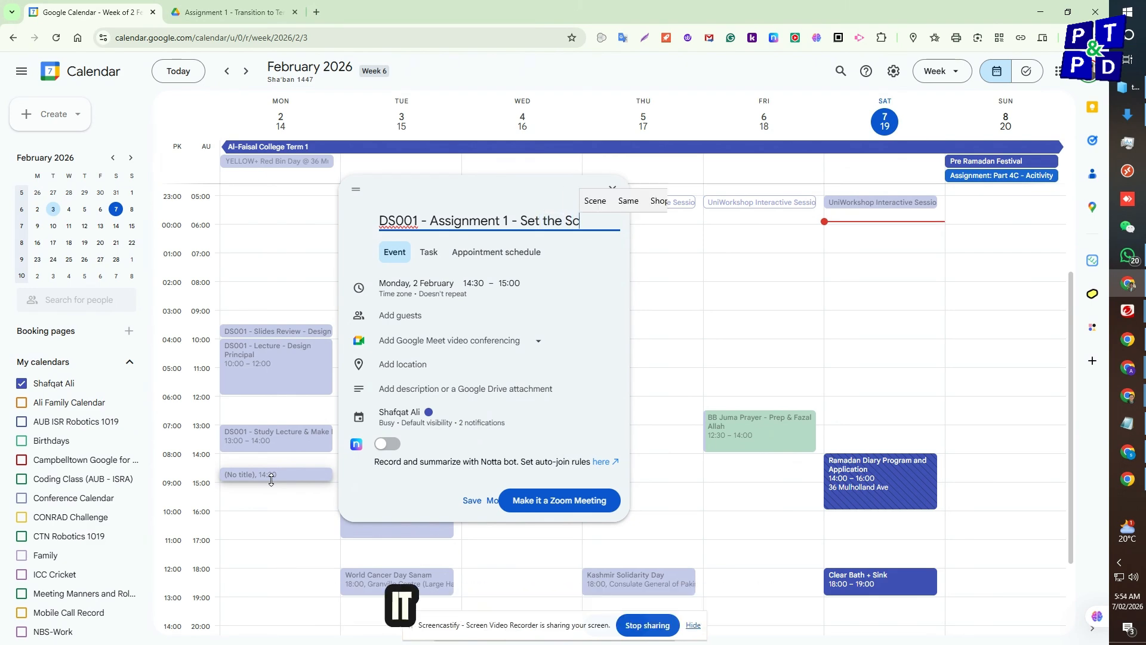
pyautogui.write('ene')
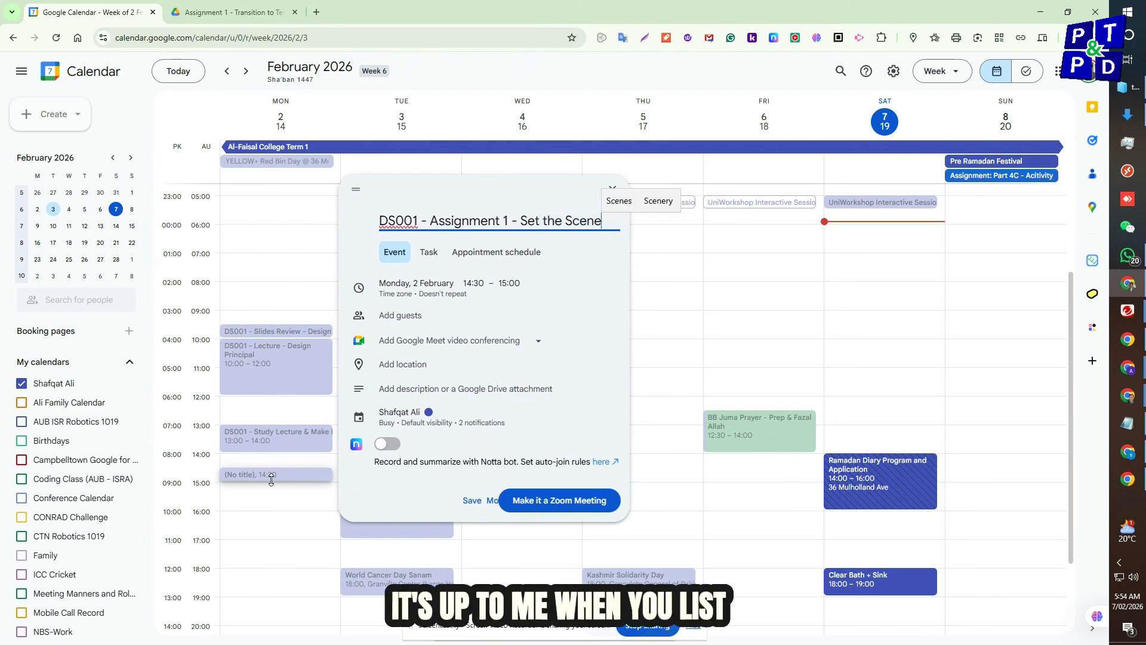
pyautogui.press('Return')
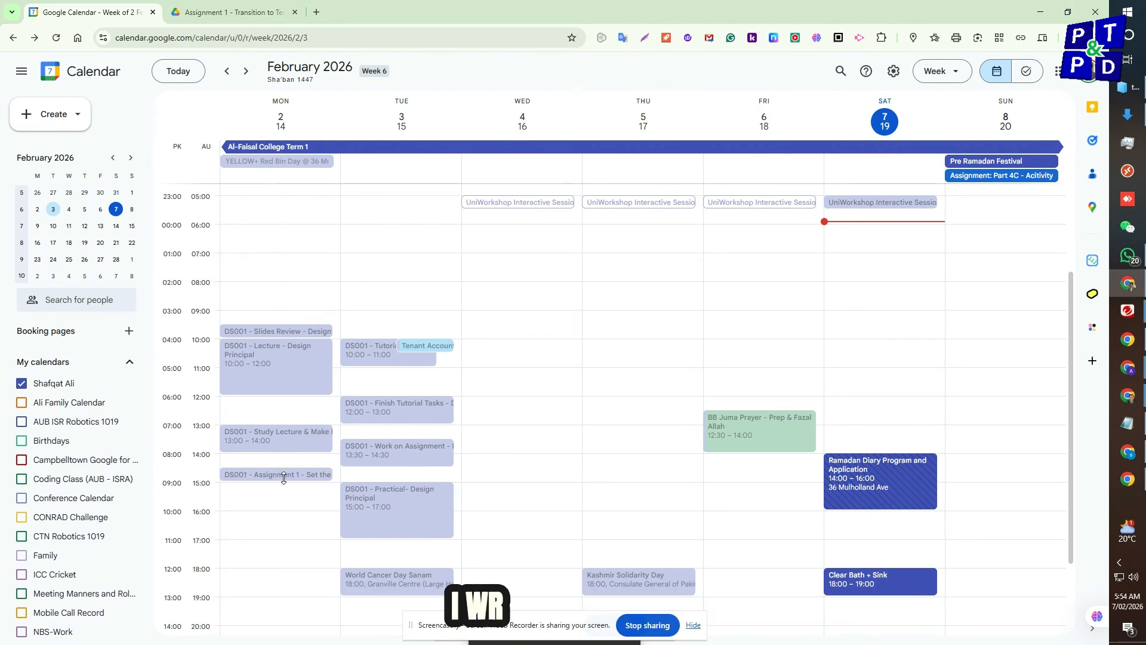
# Step: Return to Google Drive, open the LEAD101 assignment document, and place it in its own window side by side with Drive
pyautogui.click(218, 7)
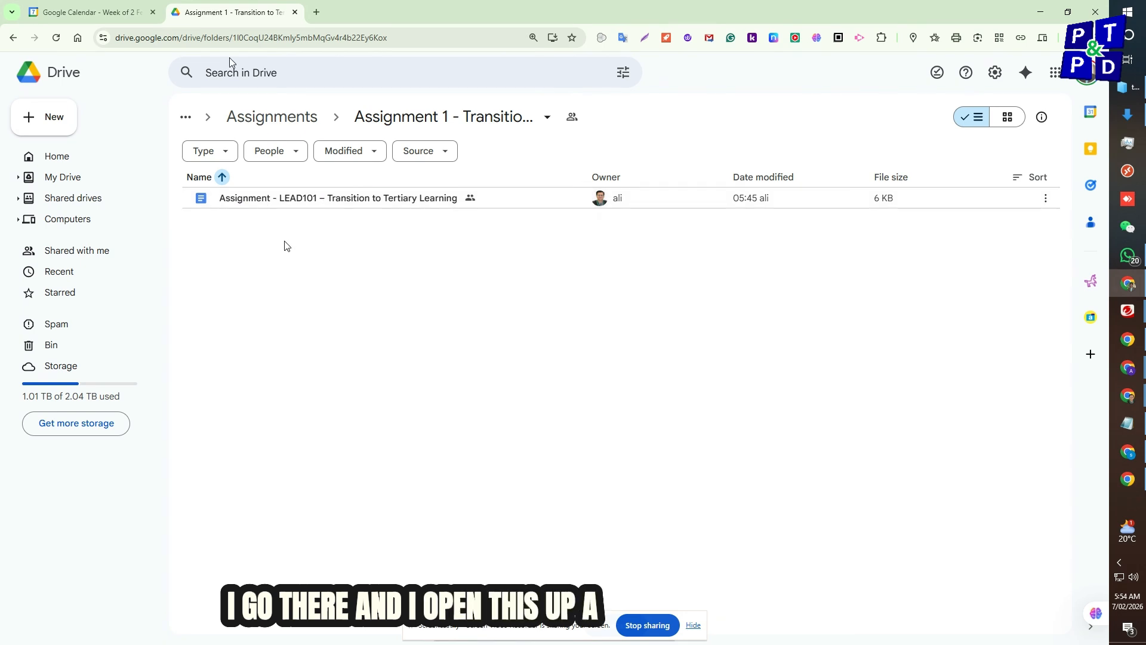
pyautogui.doubleClick(282, 201)
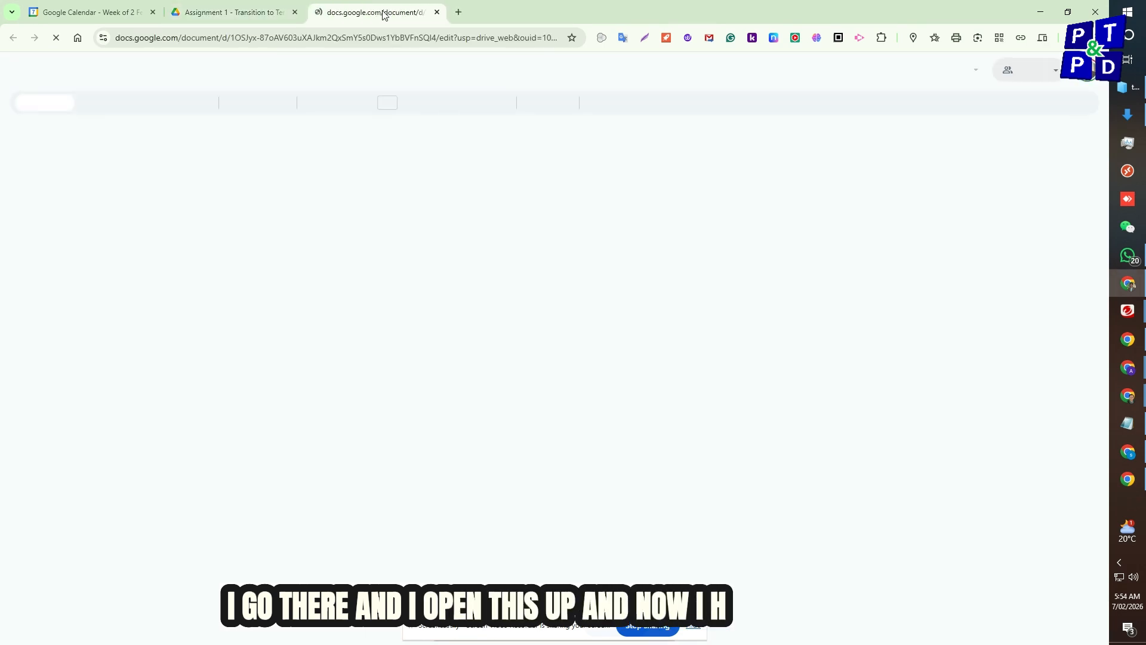
pyautogui.moveTo(383, 13); pyautogui.dragTo(1, 120)
pyautogui.click(689, 86)
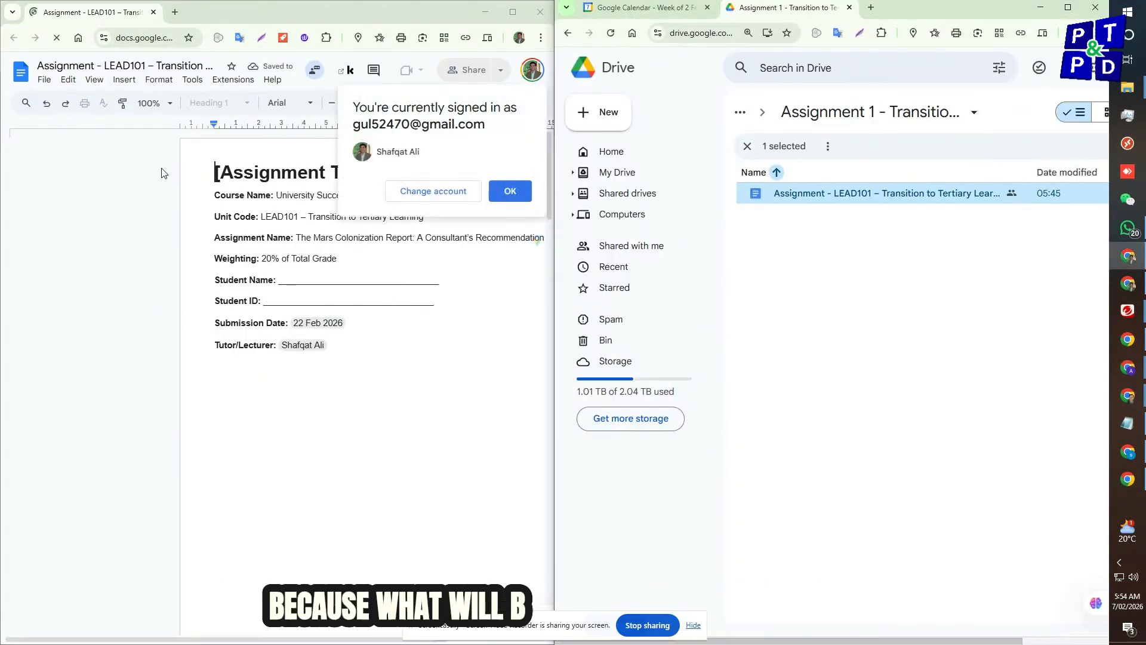
# Step: Hide the assignment document's tabs and outline pane and dismiss the signed-in account notice
pyautogui.moveTo(243, 639); pyautogui.dragTo(311, 640)
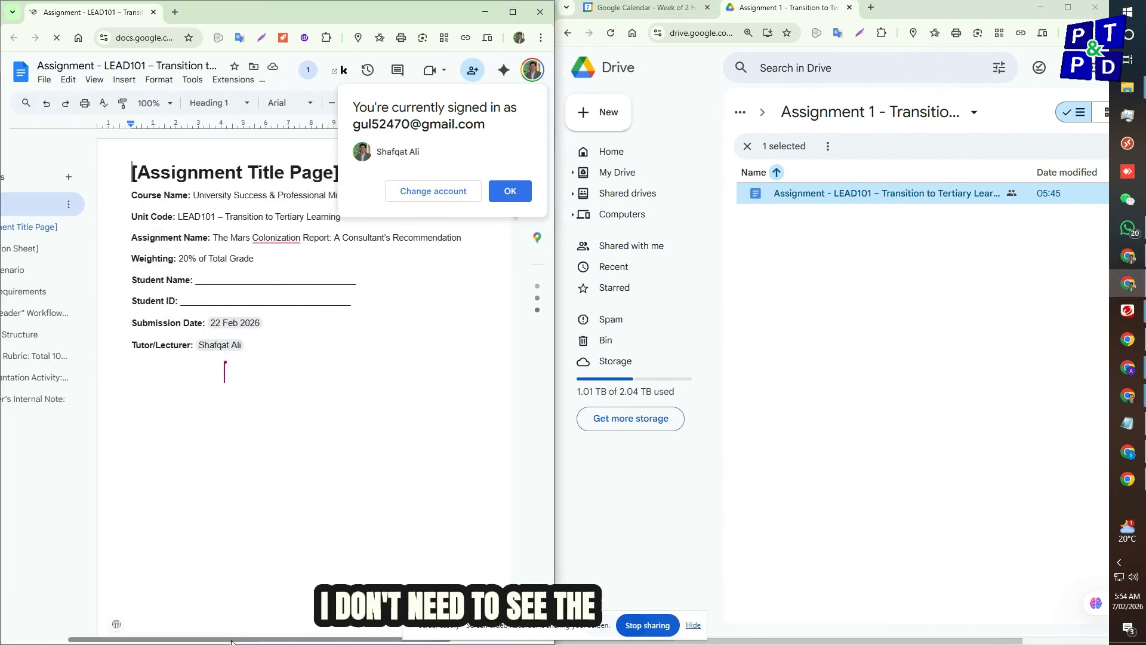
pyautogui.moveTo(236, 641); pyautogui.dragTo(105, 634)
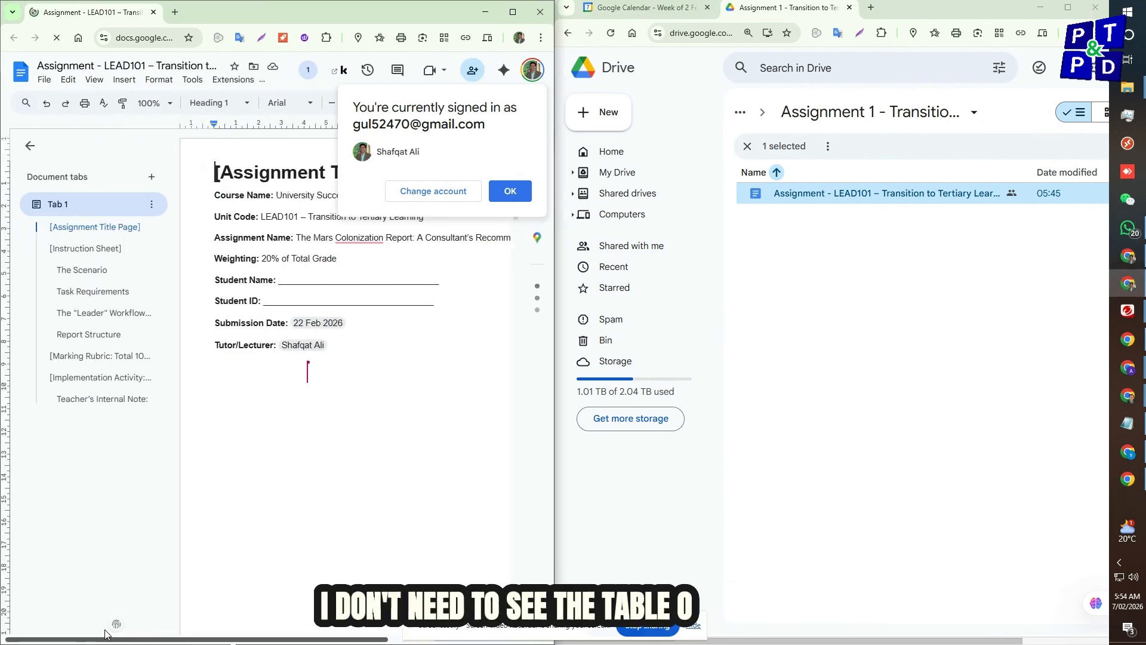
pyautogui.click(30, 146)
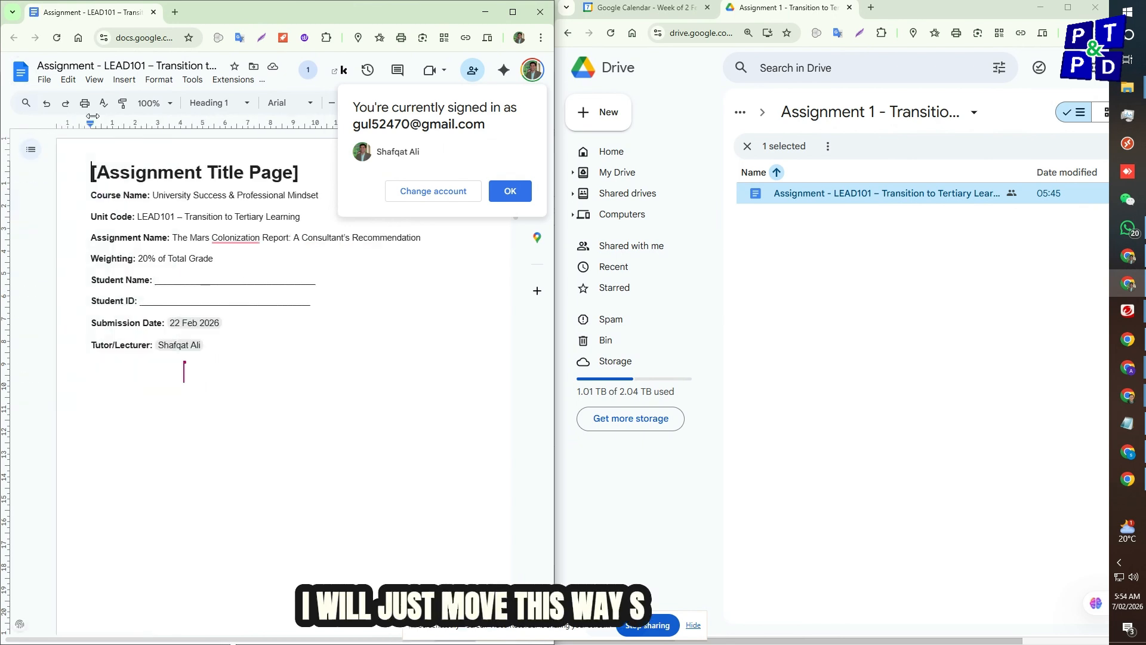
pyautogui.click(508, 190)
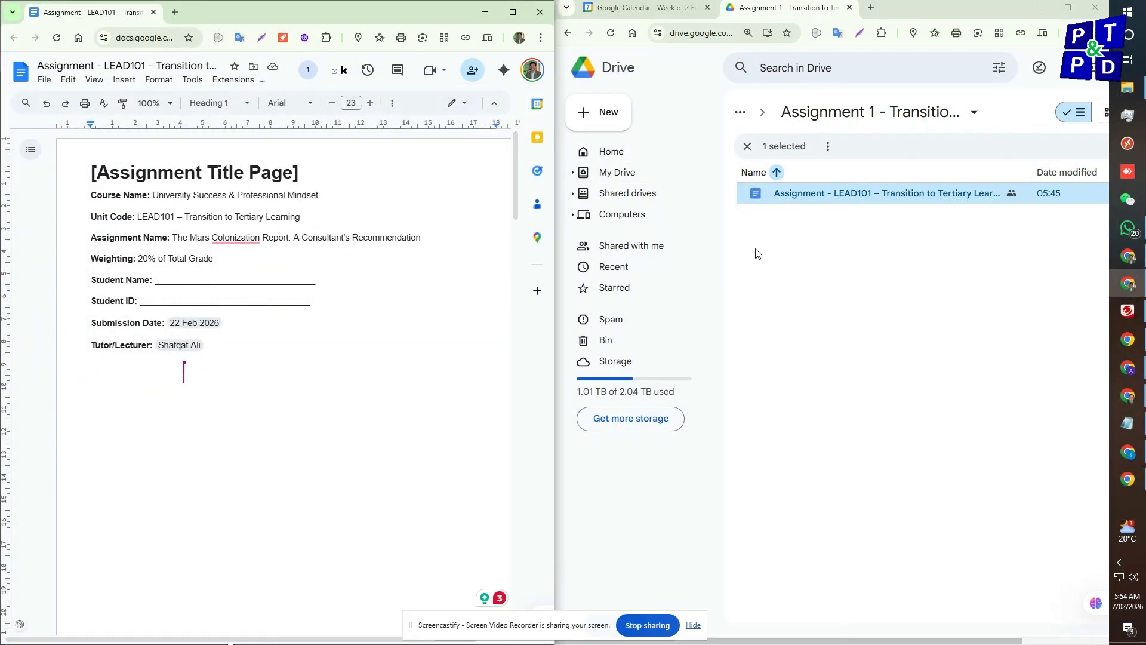
# Step: Correct "Colonization" to "Colonisation" in the assignment name on the LEAD101 document's title page
pyautogui.click(776, 250)
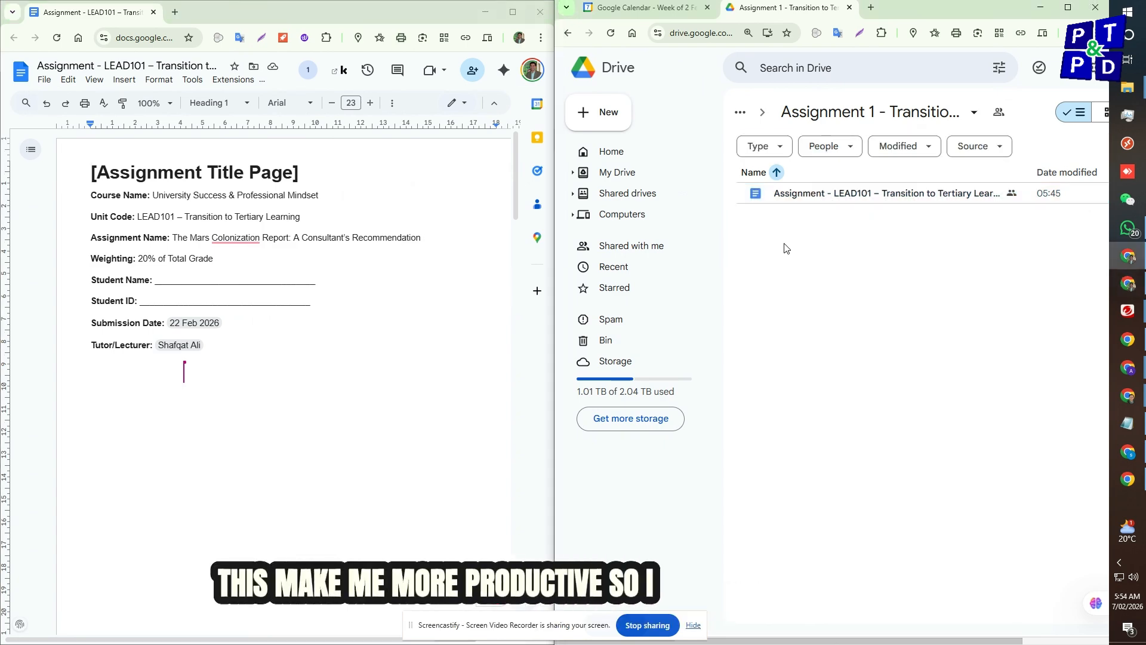
pyautogui.hotkey('alt', 'Tab')
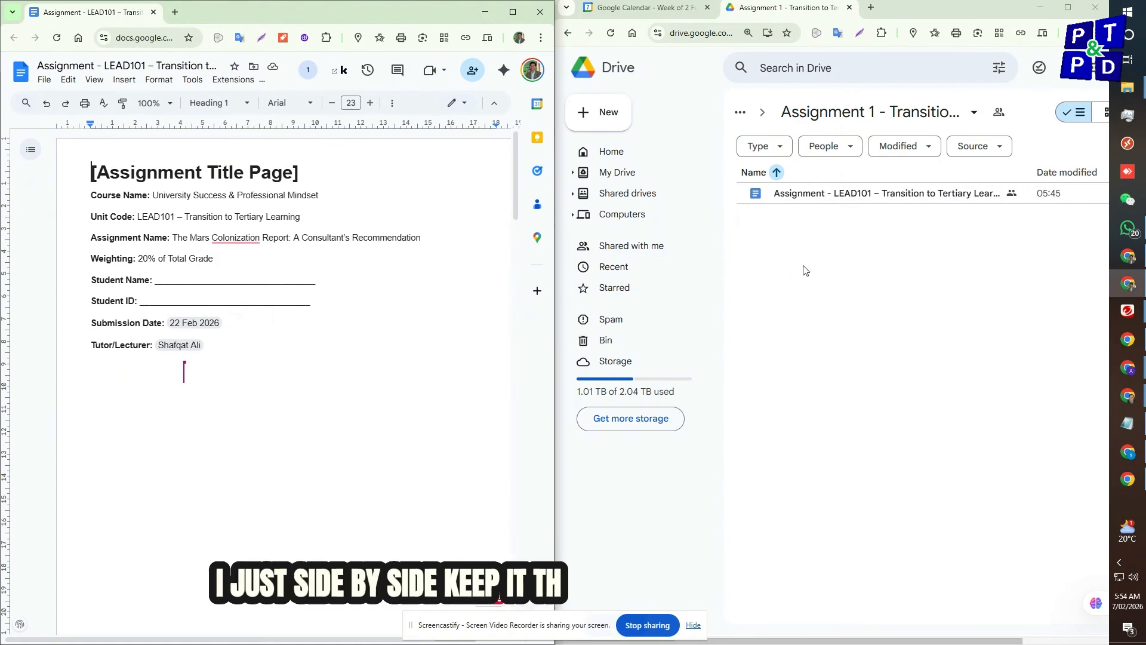
pyautogui.click(236, 239)
pyautogui.scroll(-5, 245, 276)
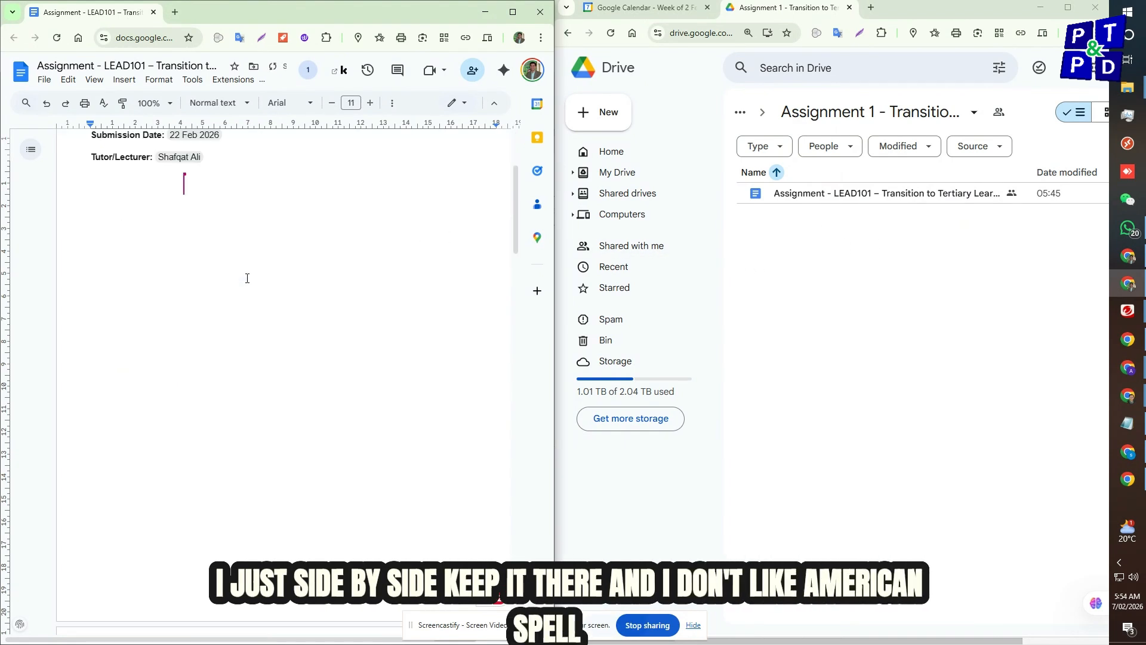
pyautogui.scroll(5, 353, 384)
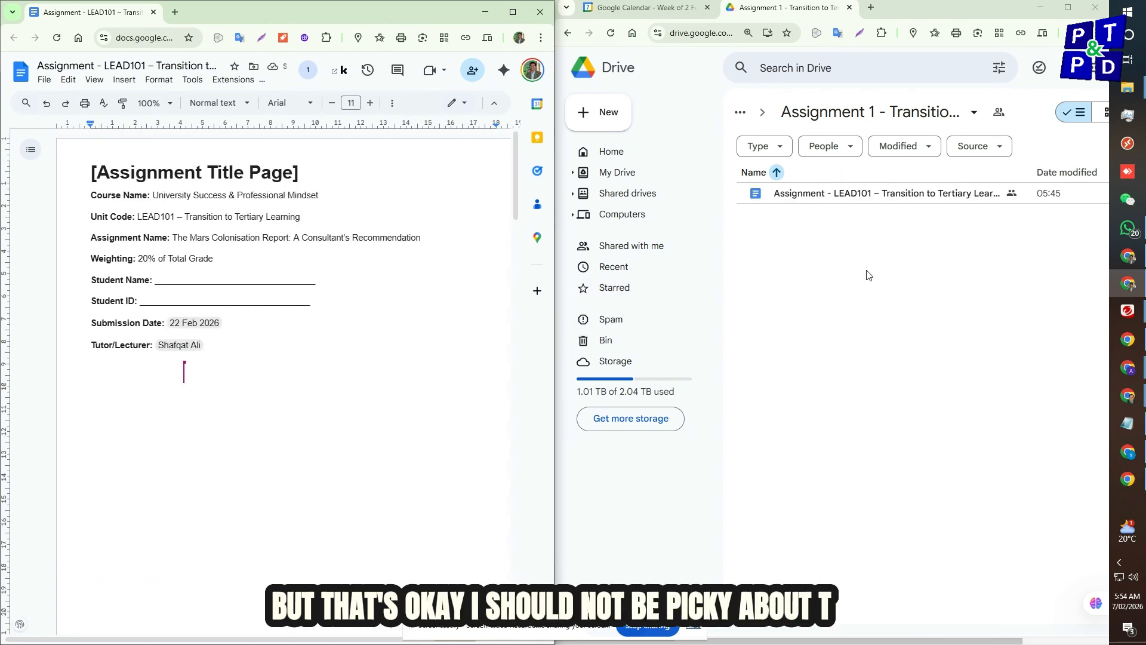
# Step: Create a blank Google Docs document in the Assignment 1 folder and collapse its tabs and outline pane
pyautogui.click(791, 246)
pyautogui.rightClick(791, 246)
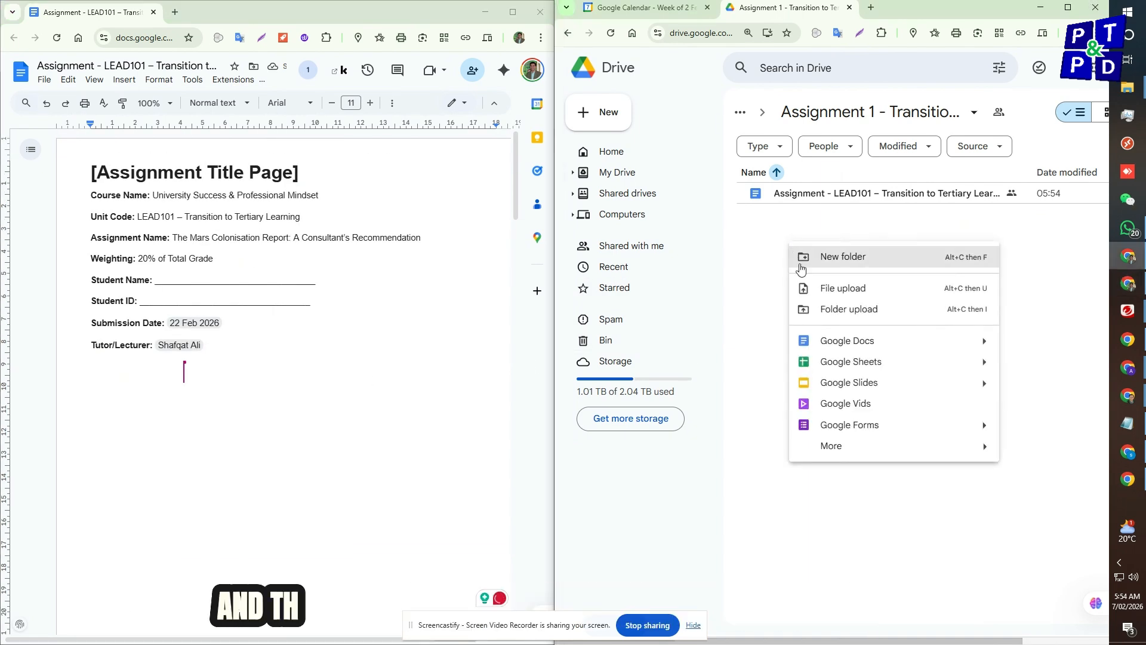
pyautogui.click(854, 345)
pyautogui.click(923, 375)
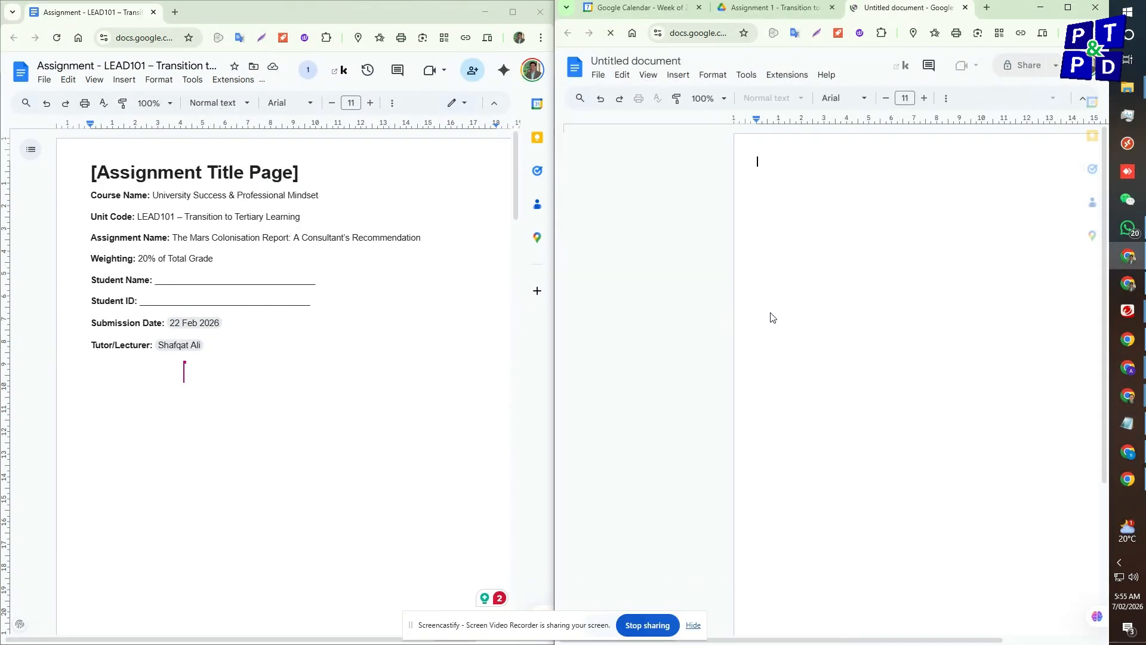
pyautogui.click(584, 140)
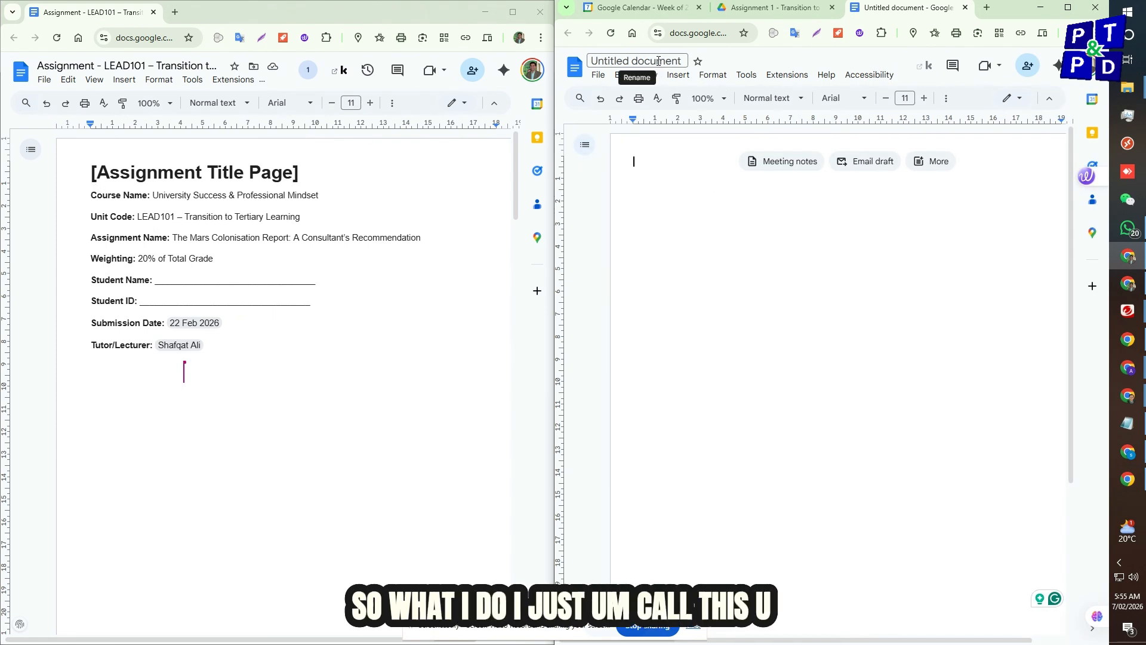
# Step: Copy the whole title page of the LEAD101 assignment document into the new blank document
pyautogui.moveTo(91, 169); pyautogui.dragTo(273, 370)
pyautogui.hotkey('ctrl', 'c')
pyautogui.click(680, 196)
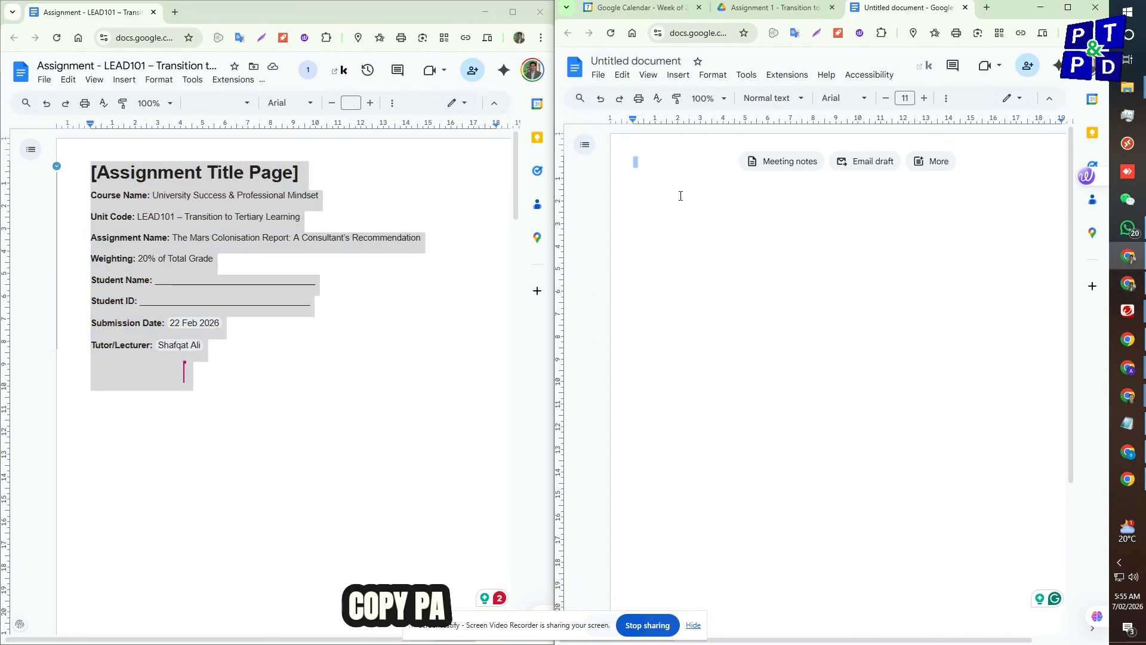
pyautogui.hotkey('ctrl', 'v')
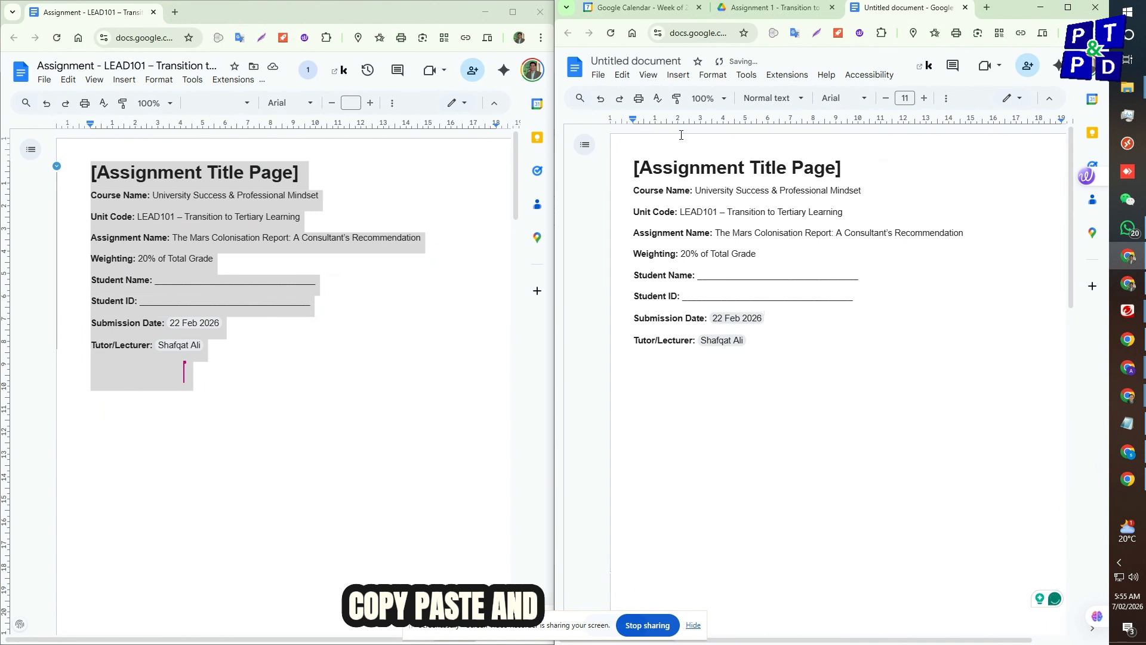
# Step: Rename the new document with the student's first name followed by "- Assignmnet 1 -"
pyautogui.click(648, 61)
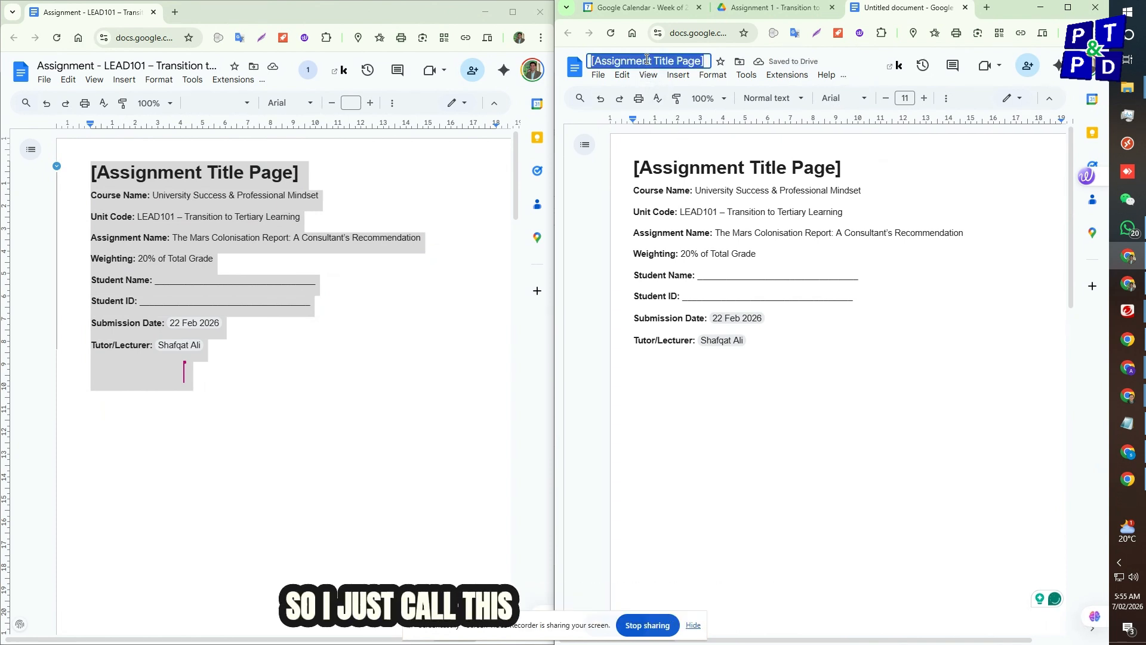
pyautogui.write('Shafqat -')
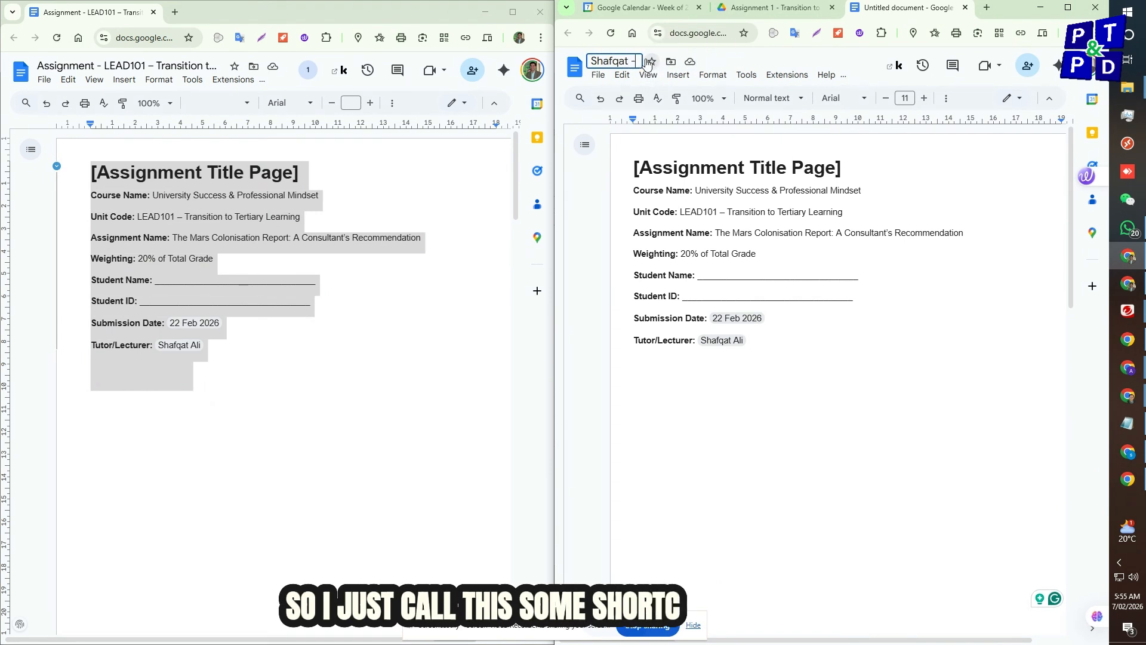
pyautogui.write(' Assignmnet 1 -')
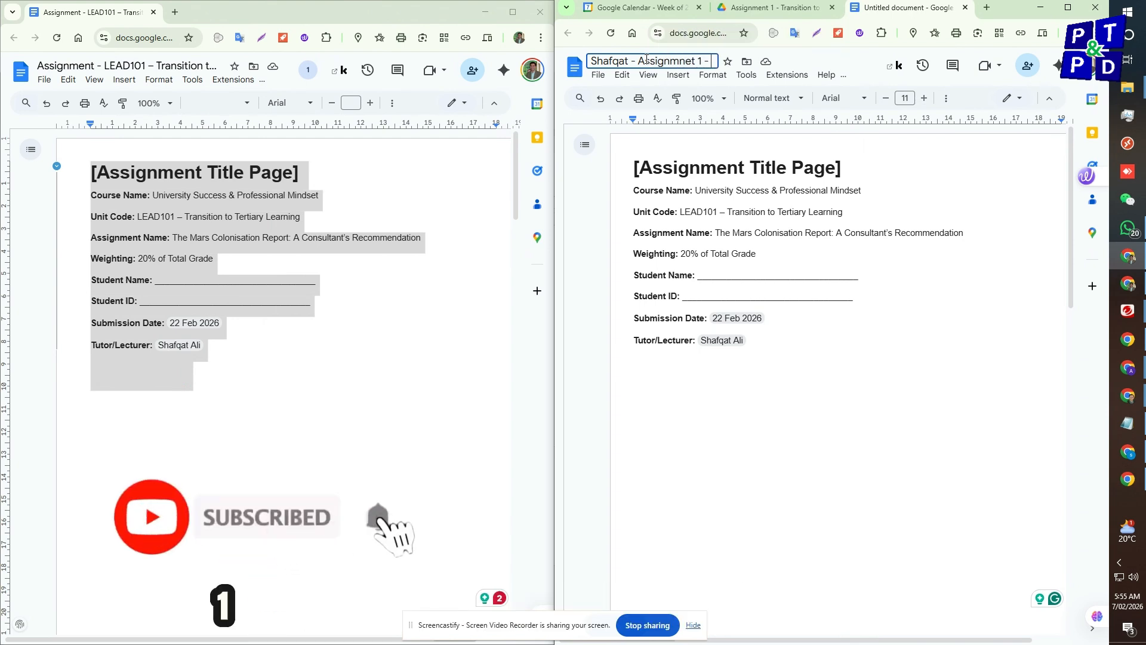
pyautogui.press('Return')
# Step: Copy the unit code text "LEAD101 – Transition to Tertiary Learning" from the assignment and append it to the new document's title
pyautogui.click(194, 195)
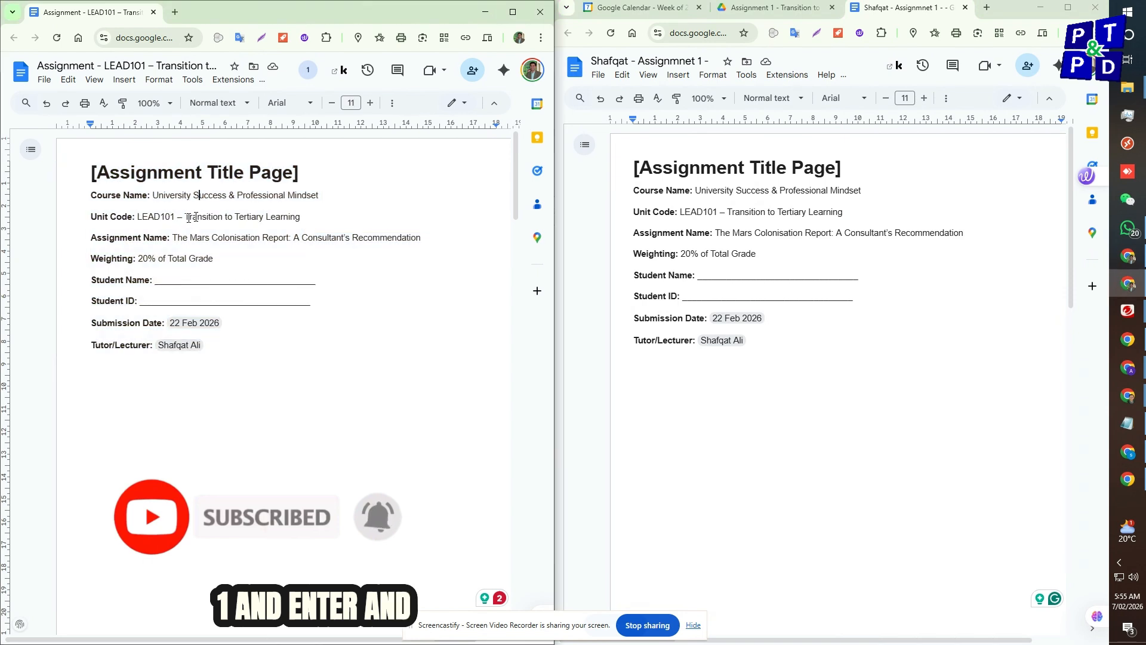
pyautogui.moveTo(138, 218); pyautogui.dragTo(301, 214)
pyautogui.hotkey('ctrl', 'c')
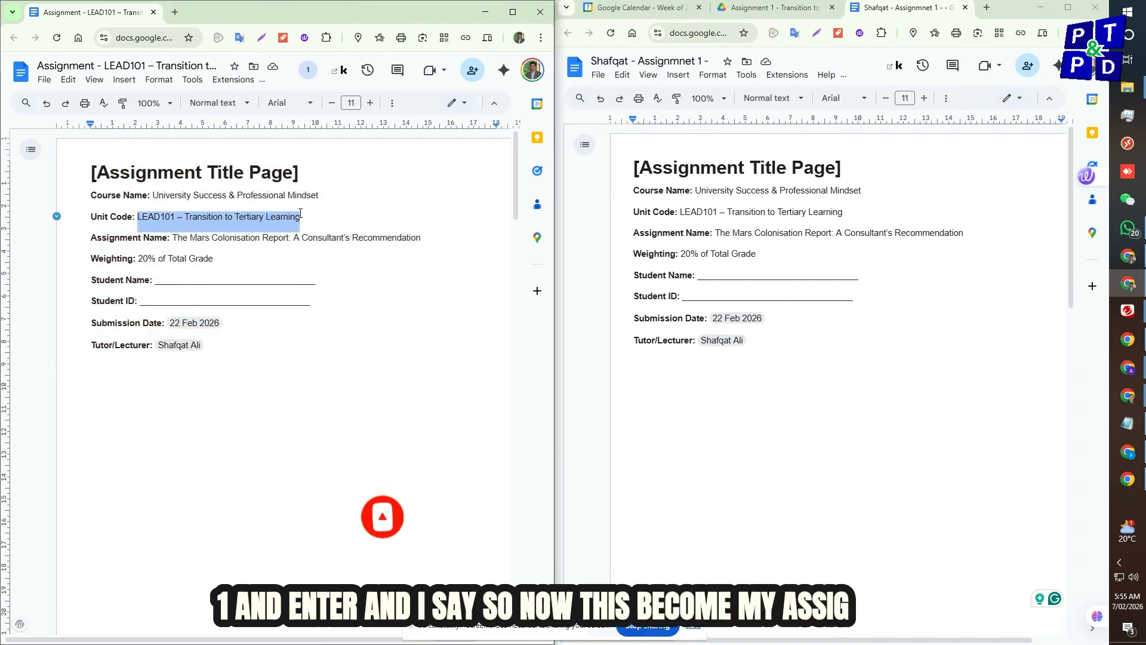
pyautogui.click(716, 60)
pyautogui.hotkey('ctrl', 'v')
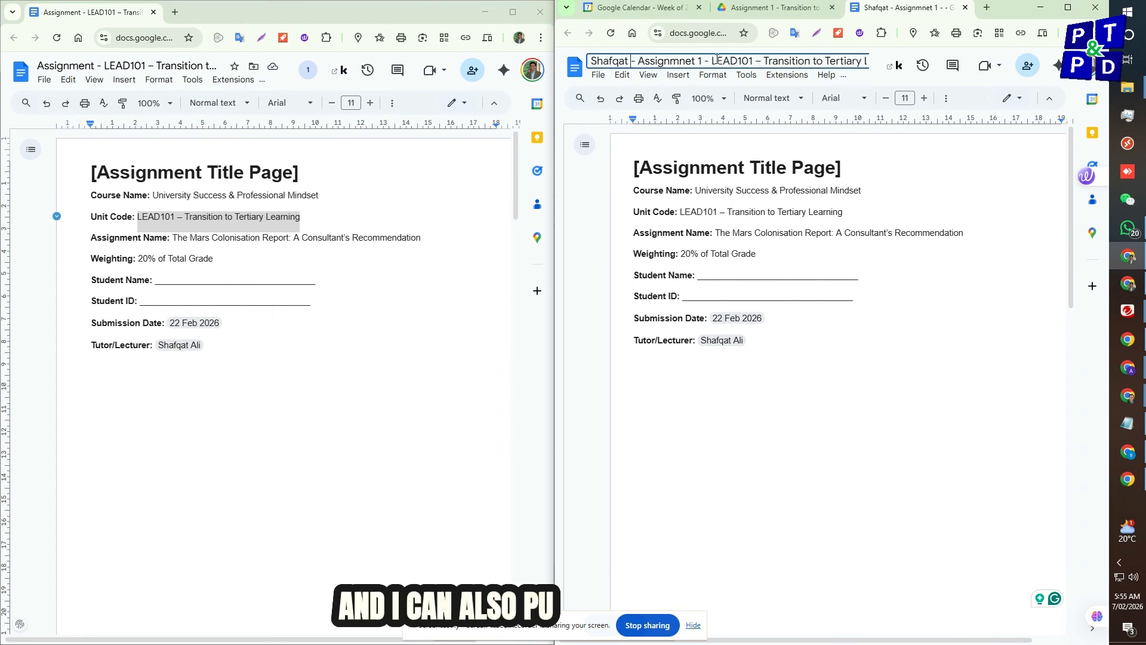
# Step: Insert "DSE001-" before the assignment number in the new document's title
pyautogui.write('DSE')
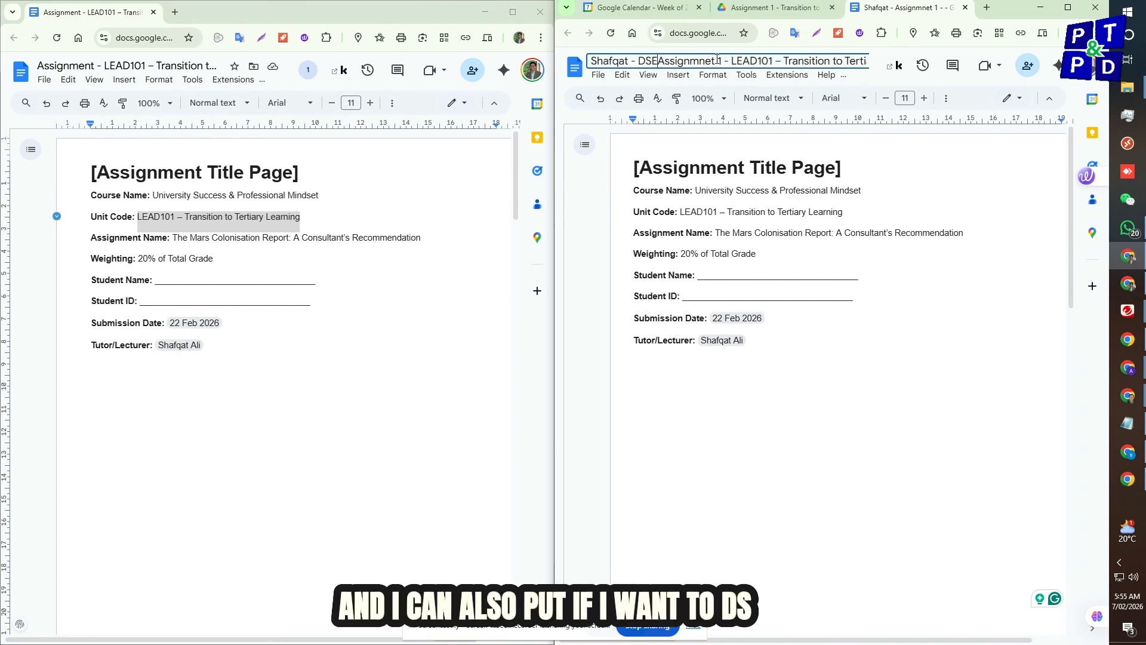
pyautogui.write('001-')
pyautogui.hotkey('alt', 'Tab')
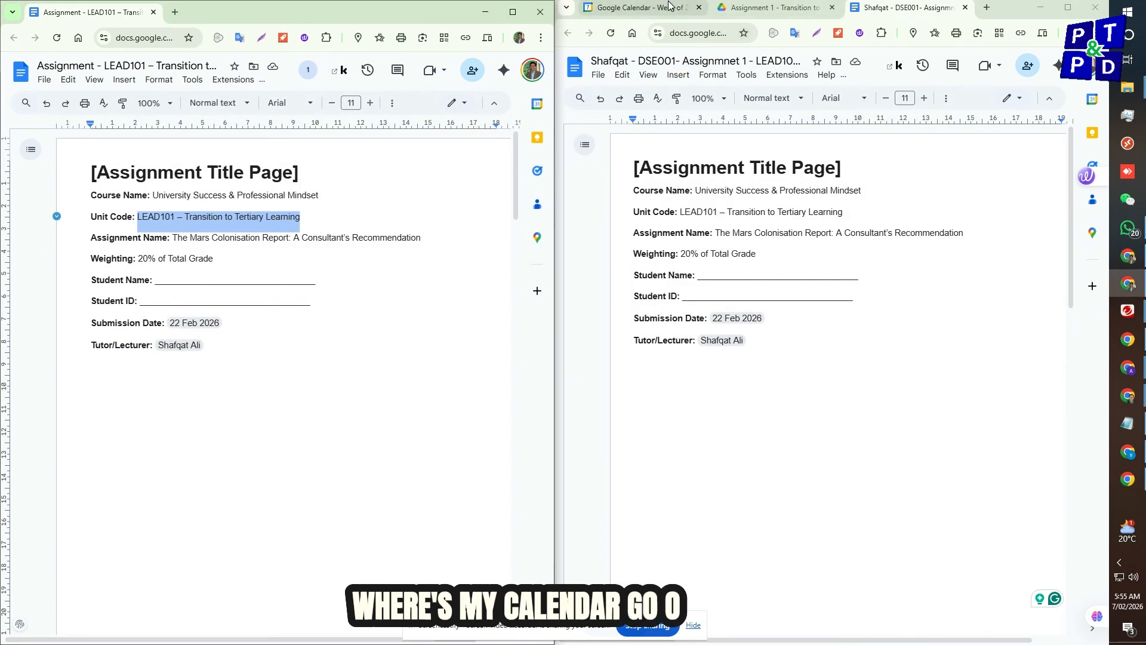
# Step: Look at the week's events in Google Calendar, return to the new document, and read its title through to the end
pyautogui.click(668, 5)
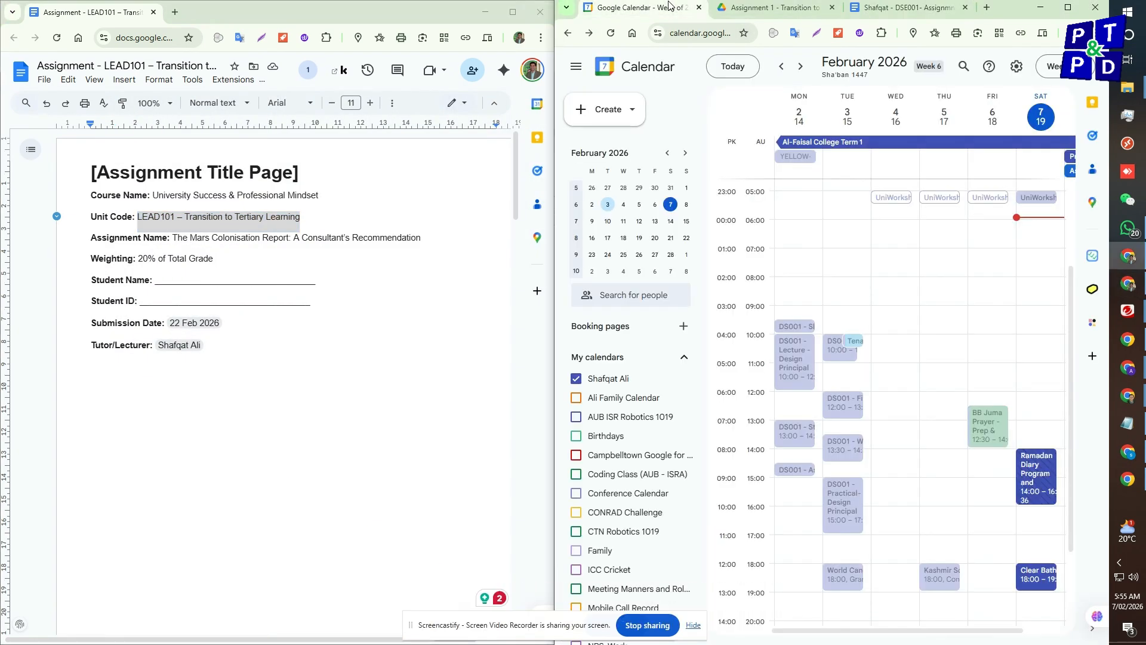
pyautogui.click(884, 14)
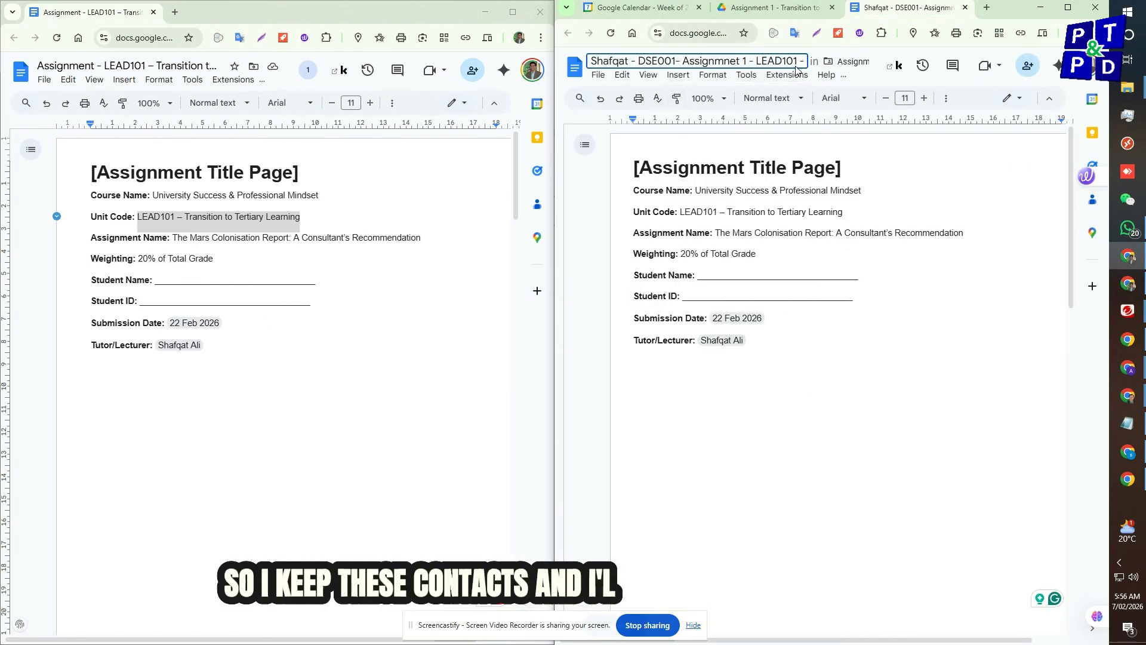
pyautogui.press('Right')
pyautogui.press('Right')
pyautogui.press('Right')
pyautogui.press('Right')
pyautogui.press('Right')
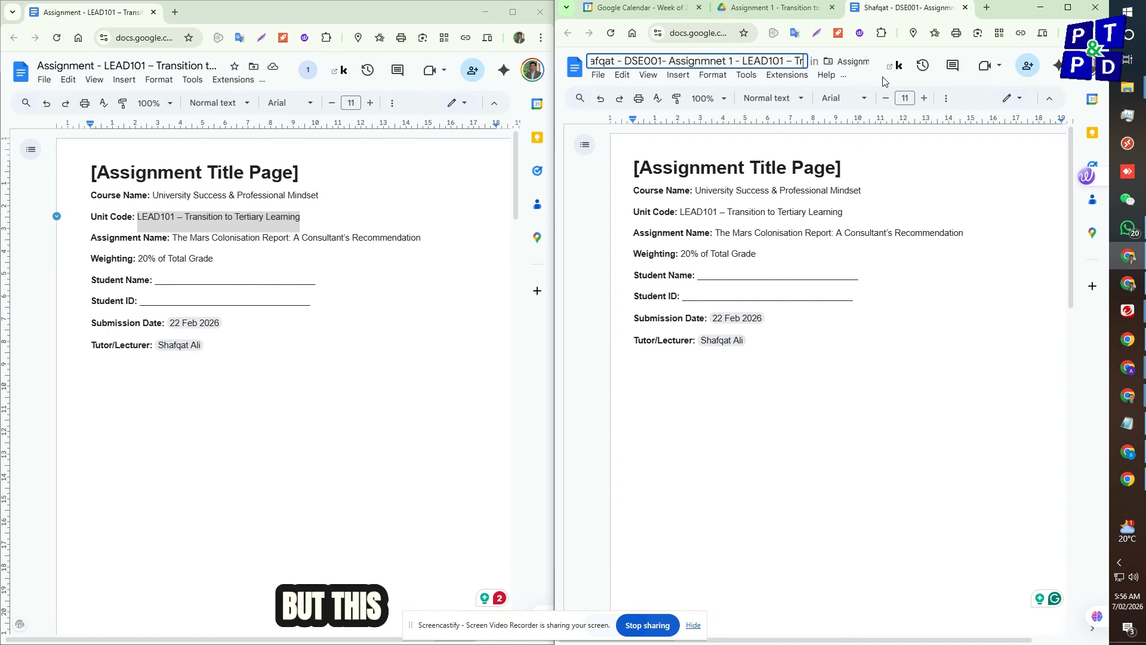
pyautogui.press('Right')
pyautogui.press('Right')
pyautogui.press('Right')
pyautogui.press('Right')
pyautogui.press('Right')
pyautogui.press('Right')
pyautogui.press('Right')
pyautogui.press('Right')
pyautogui.press('Right')
pyautogui.press('Right')
pyautogui.press('Right')
pyautogui.press('Right')
pyautogui.press('Right')
pyautogui.press('Right')
pyautogui.press('Right')
pyautogui.press('Right')
pyautogui.press('Right')
pyautogui.press('Right')
pyautogui.press('Return')
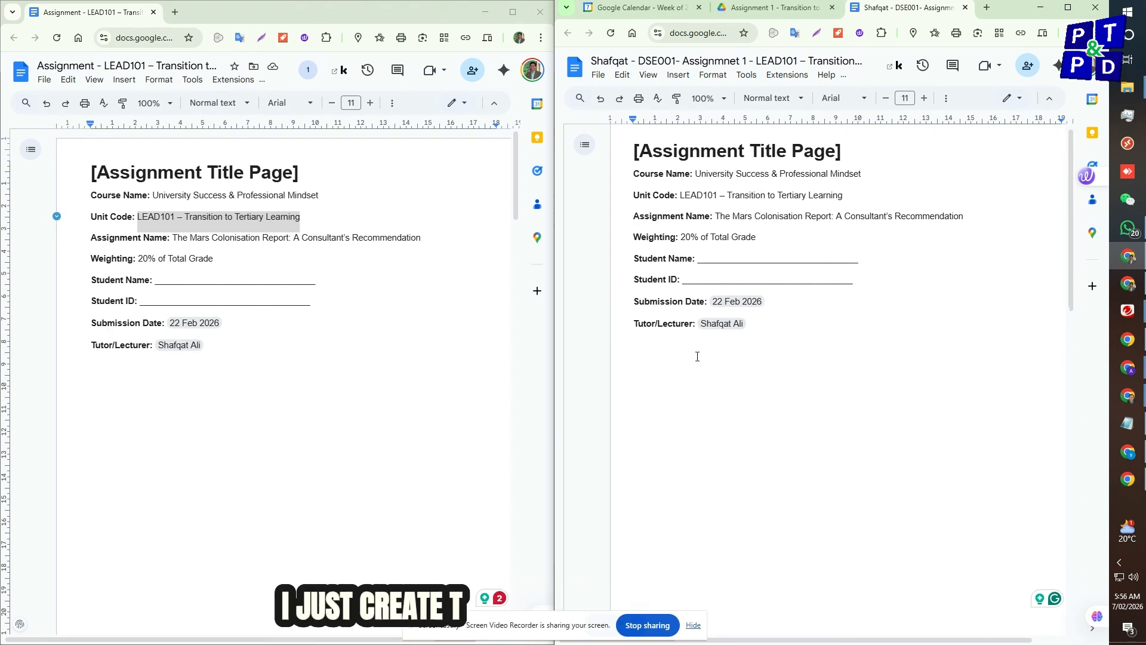
# Step: Show non-printing characters in the new document
pyautogui.scroll(-3, 696, 357)
pyautogui.scroll(-4, 741, 416)
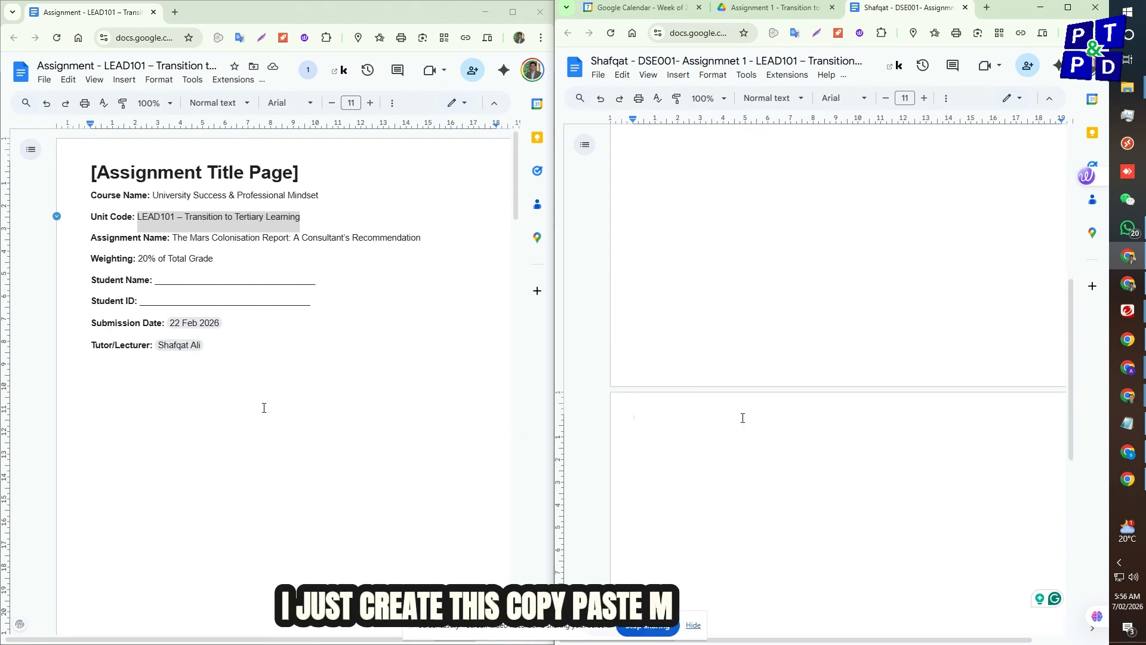
pyautogui.click(741, 418)
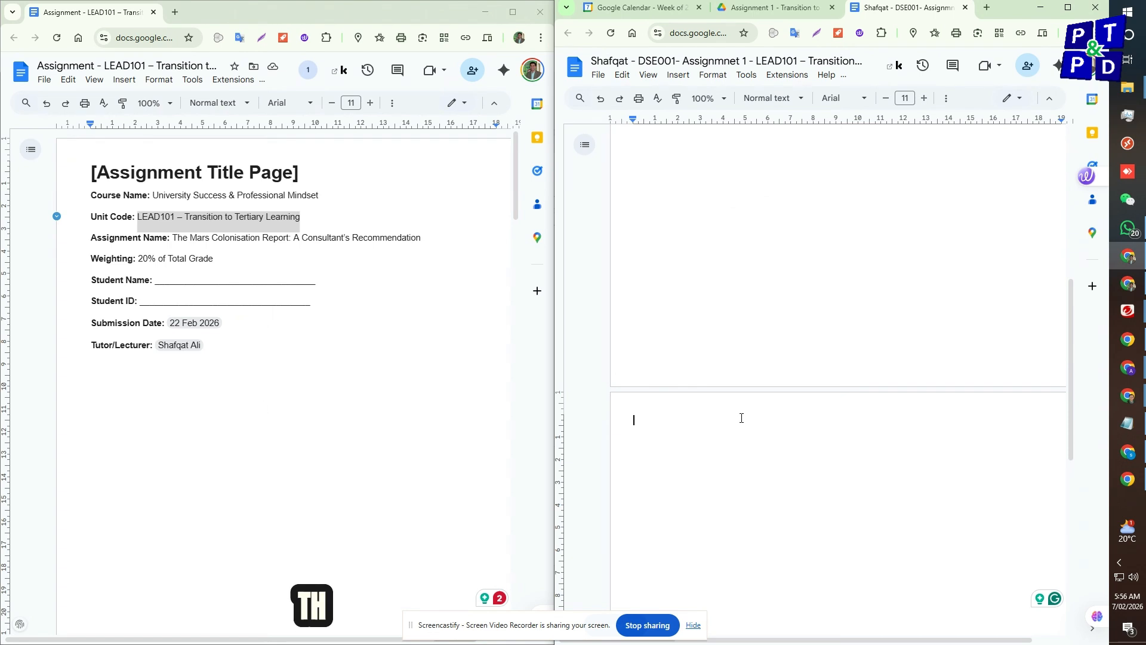
pyautogui.click(648, 74)
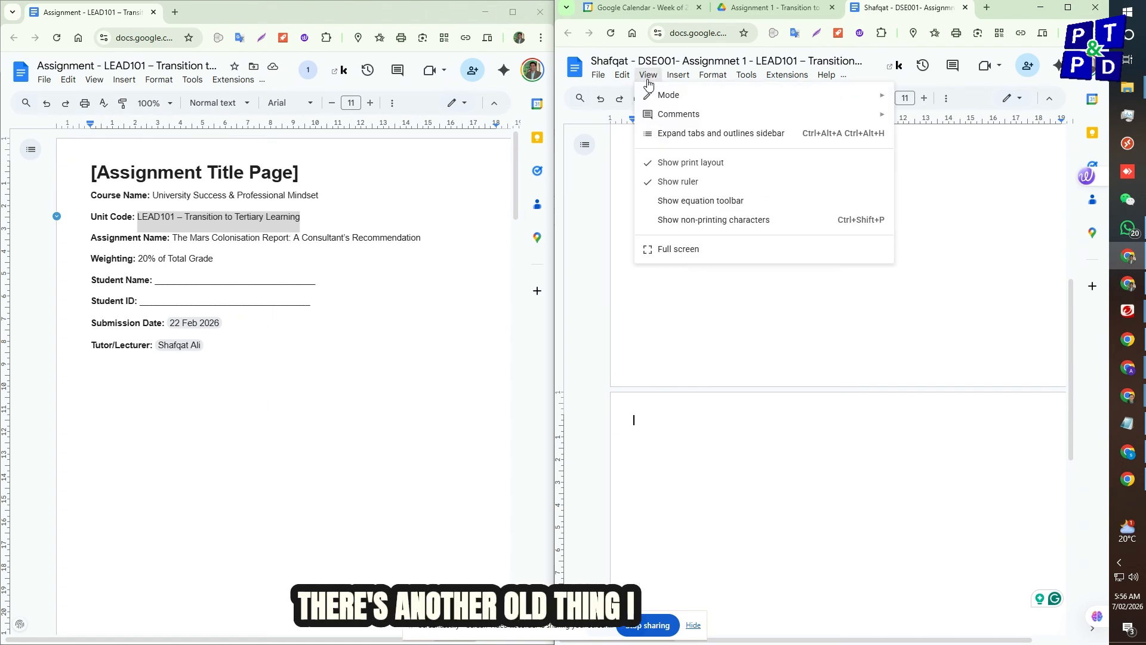
pyautogui.click(661, 221)
# Step: Examine the paragraph marks and page break after the title page, and the break types available for insertion
pyautogui.scroll(4, 706, 328)
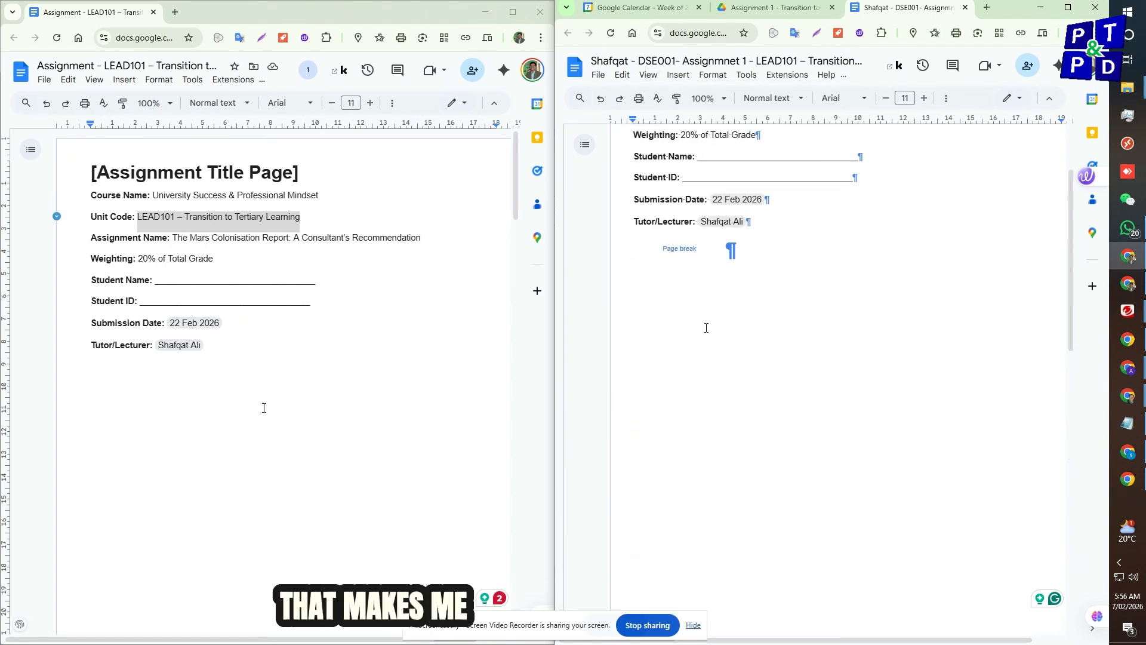
pyautogui.scroll(2, 706, 328)
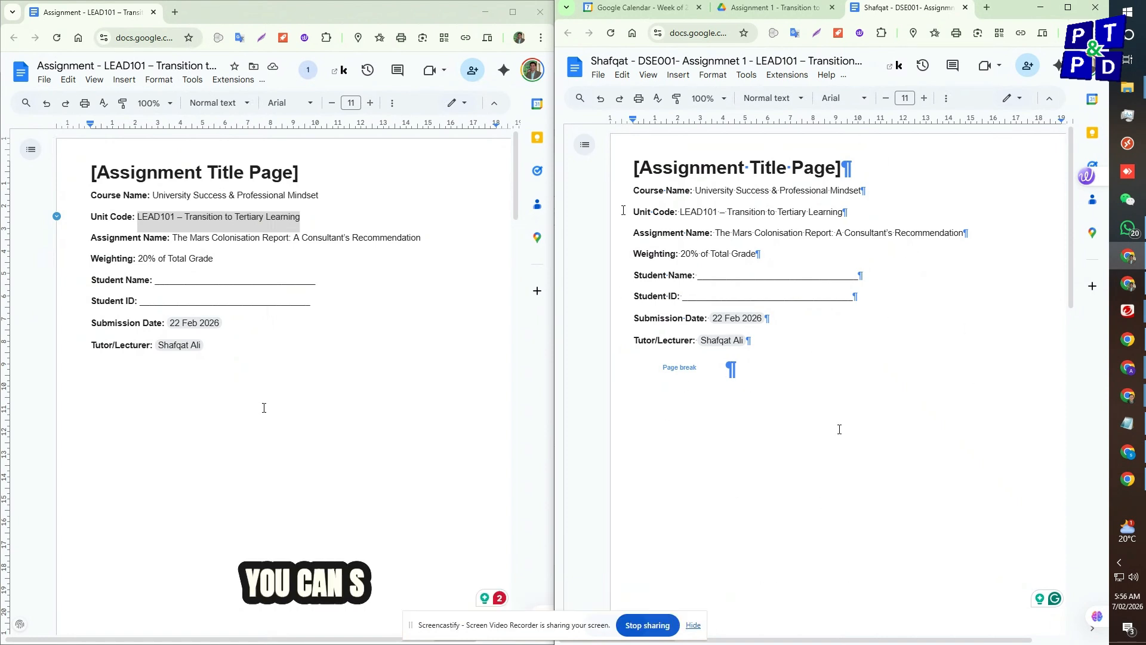
pyautogui.scroll(-6, 724, 445)
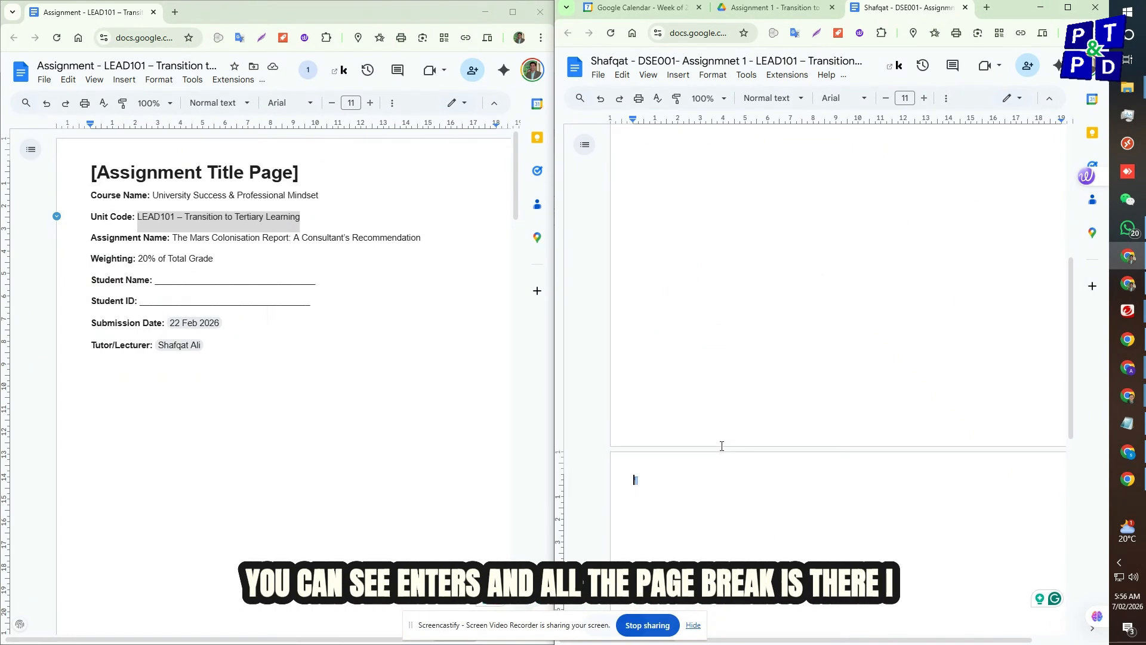
pyautogui.scroll(6, 722, 446)
pyautogui.scroll(-5, 683, 422)
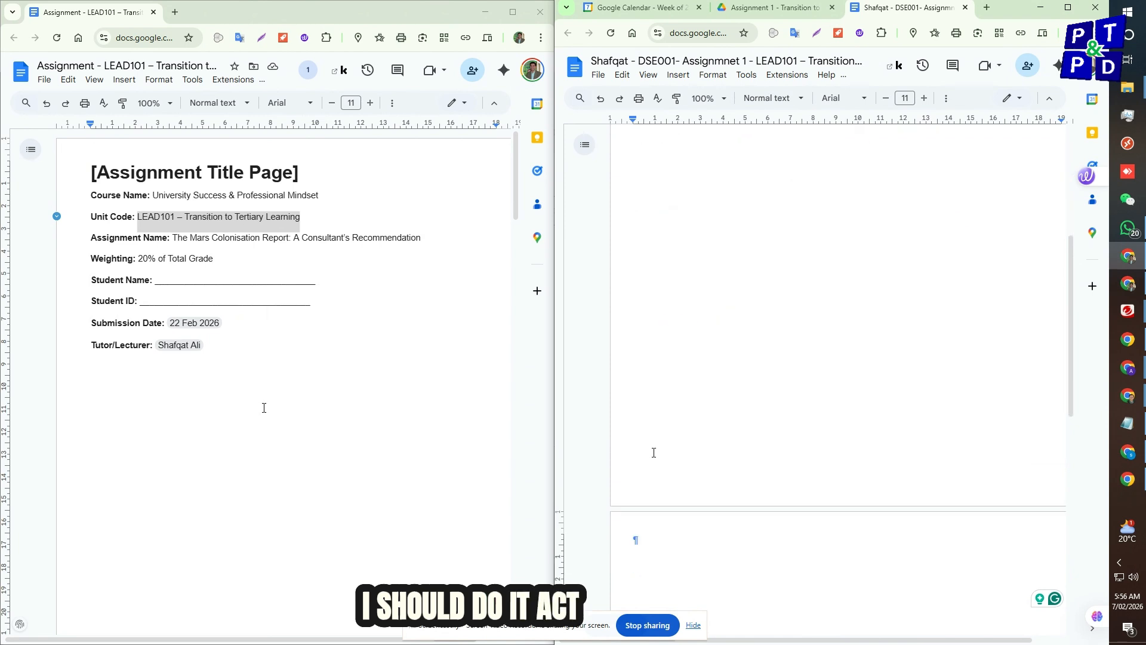
pyautogui.click(678, 75)
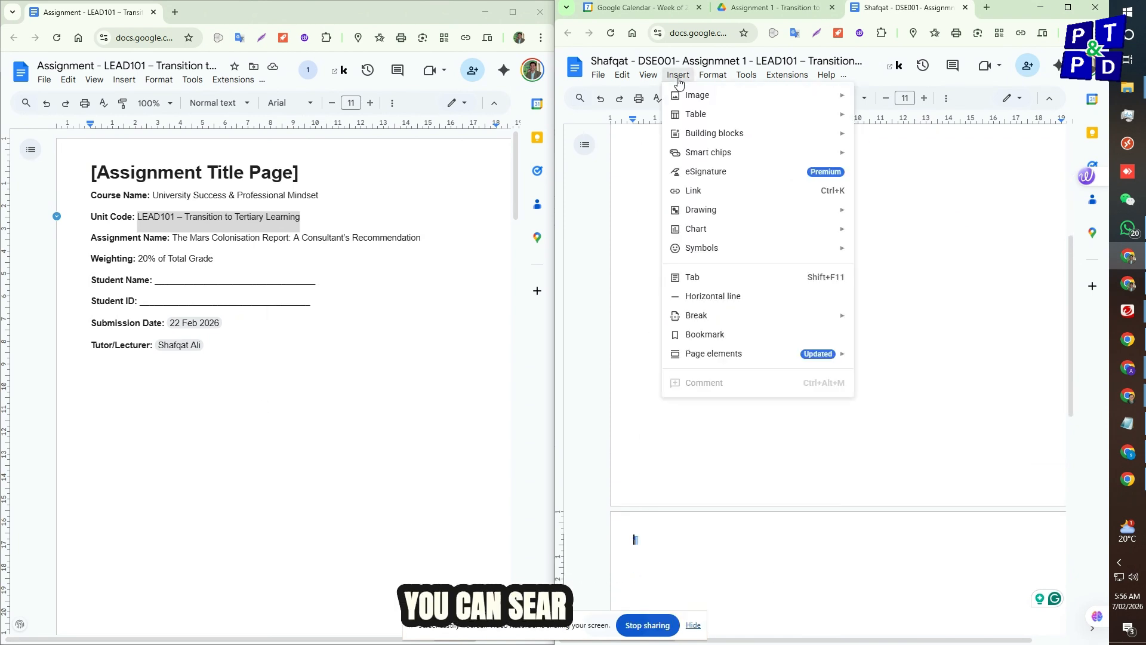
pyautogui.moveTo(757, 322)
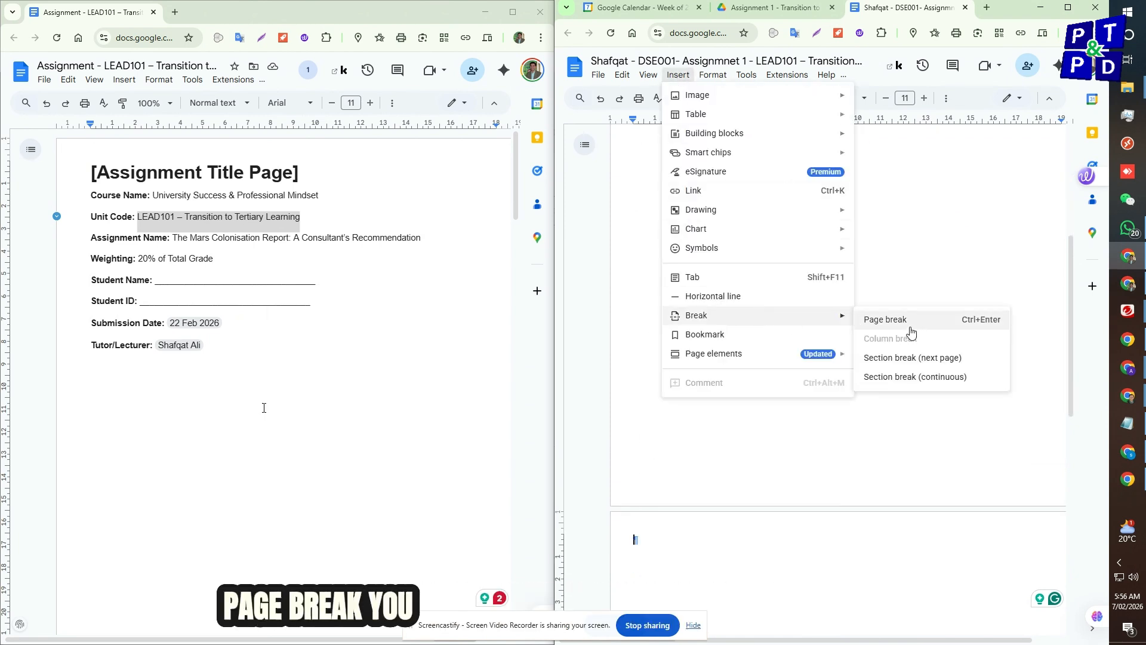
pyautogui.click(635, 543)
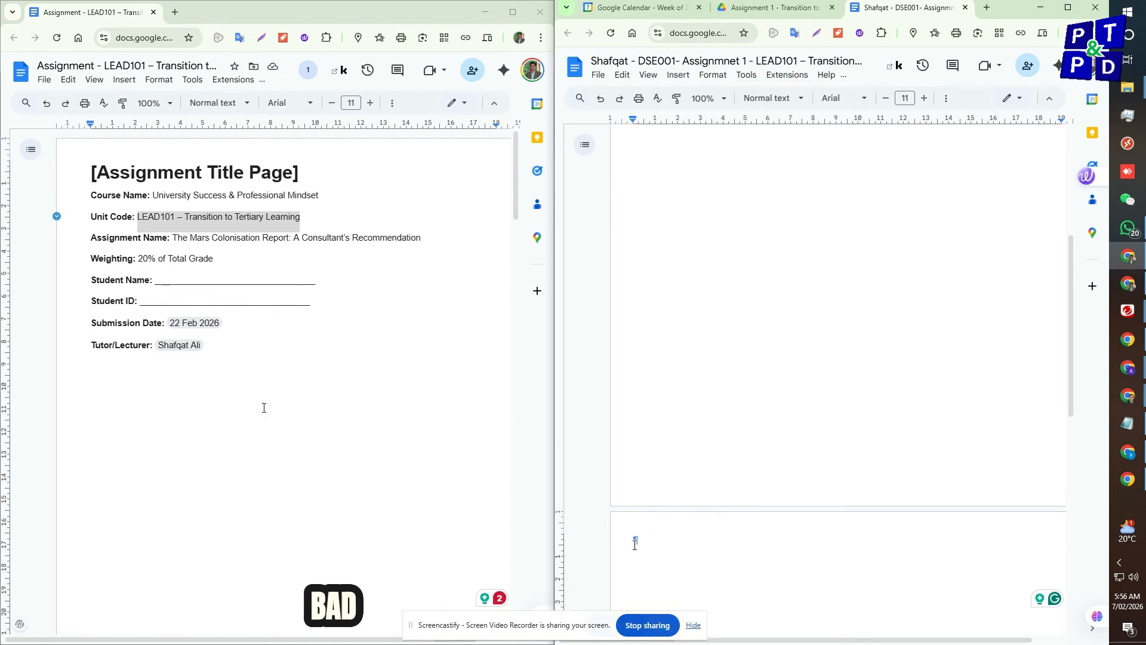
# Step: Copy the "Table of Contents (Auto-generated preferred)" item from the instruction sheet onto the submission document's blank second page, followed by a page break
pyautogui.scroll(-7, 388, 462)
pyautogui.scroll(-3, 388, 462)
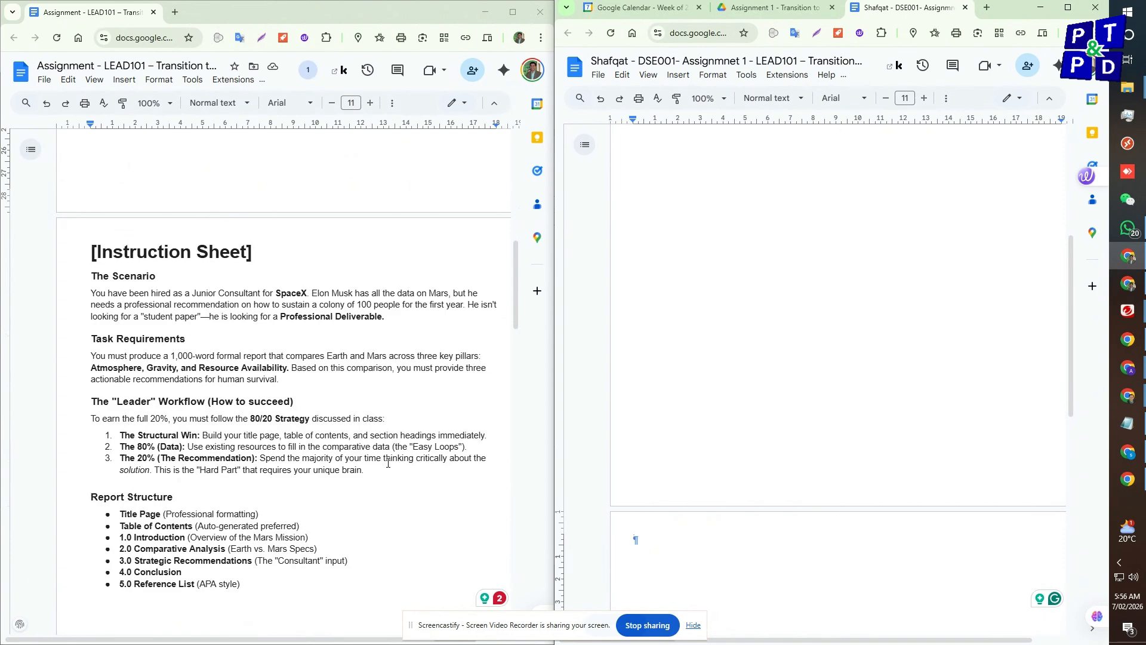
pyautogui.scroll(-2, 388, 462)
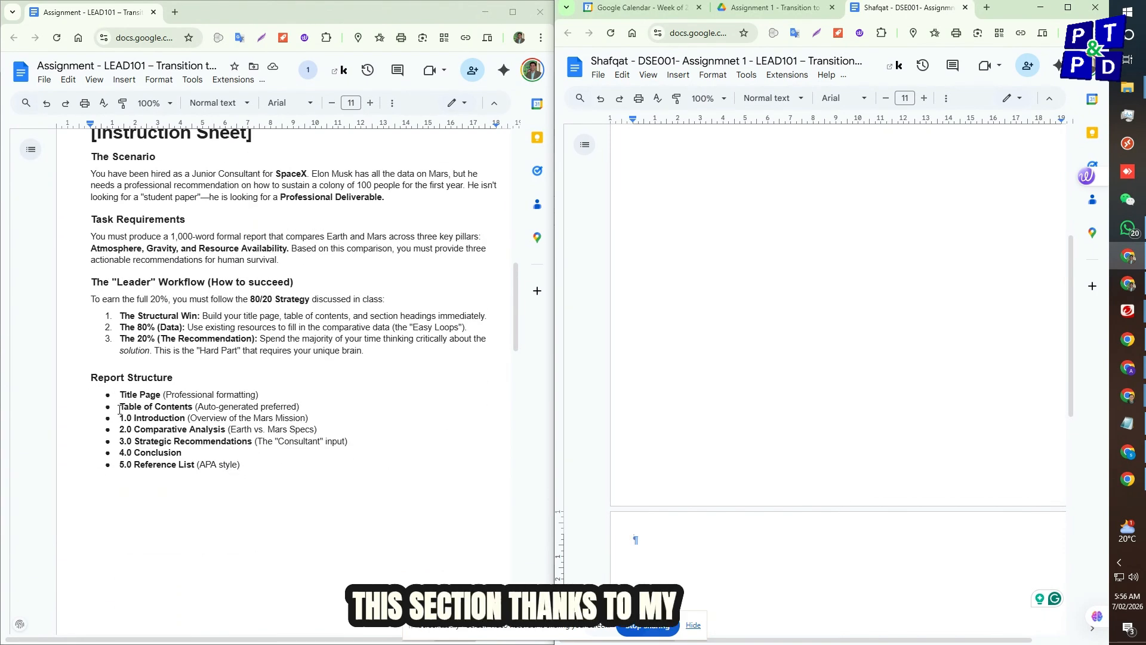
pyautogui.moveTo(119, 407); pyautogui.dragTo(149, 411)
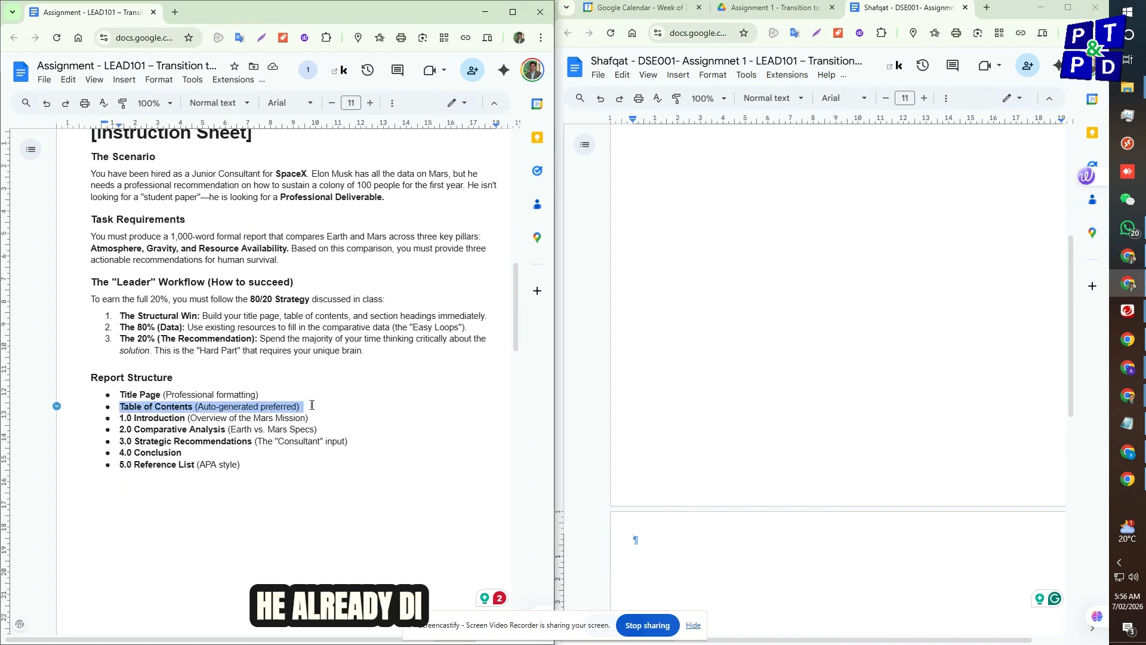
pyautogui.click(625, 540)
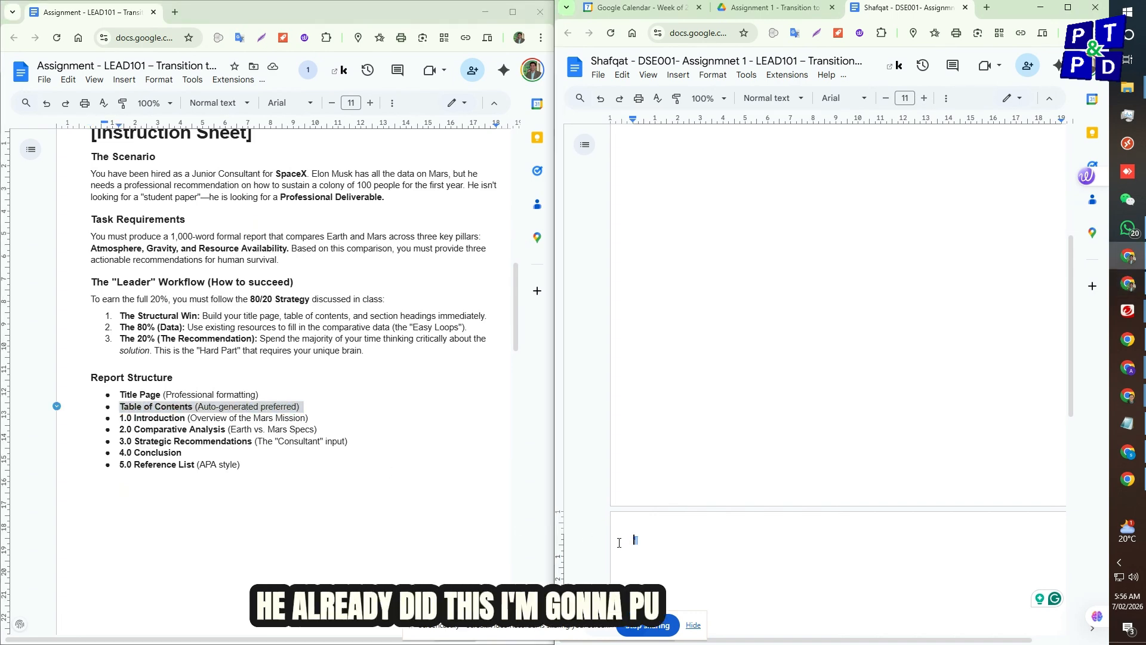
pyautogui.write('Table of Contents (Auto-generated preferred)')
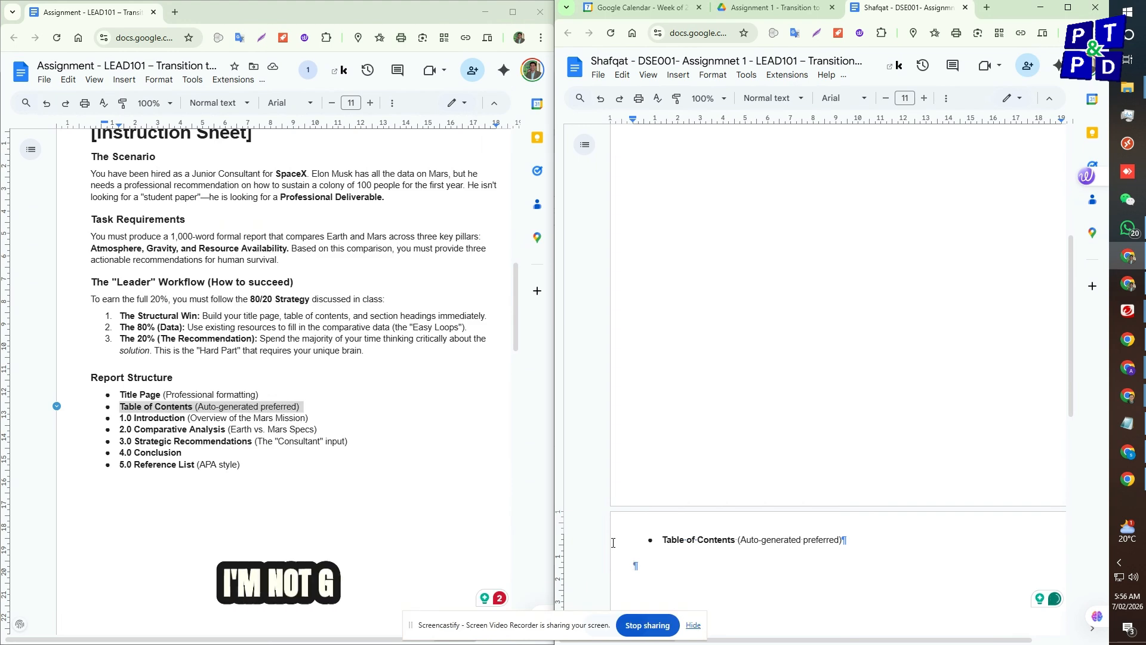
pyautogui.click(678, 75)
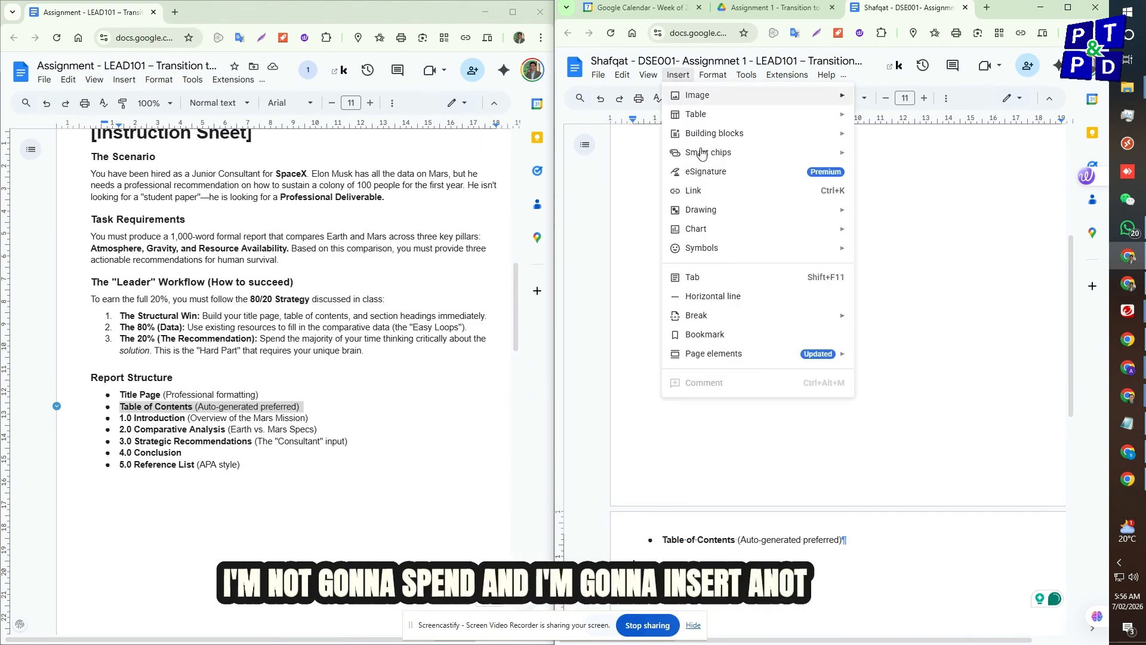
pyautogui.moveTo(811, 316)
pyautogui.click(878, 319)
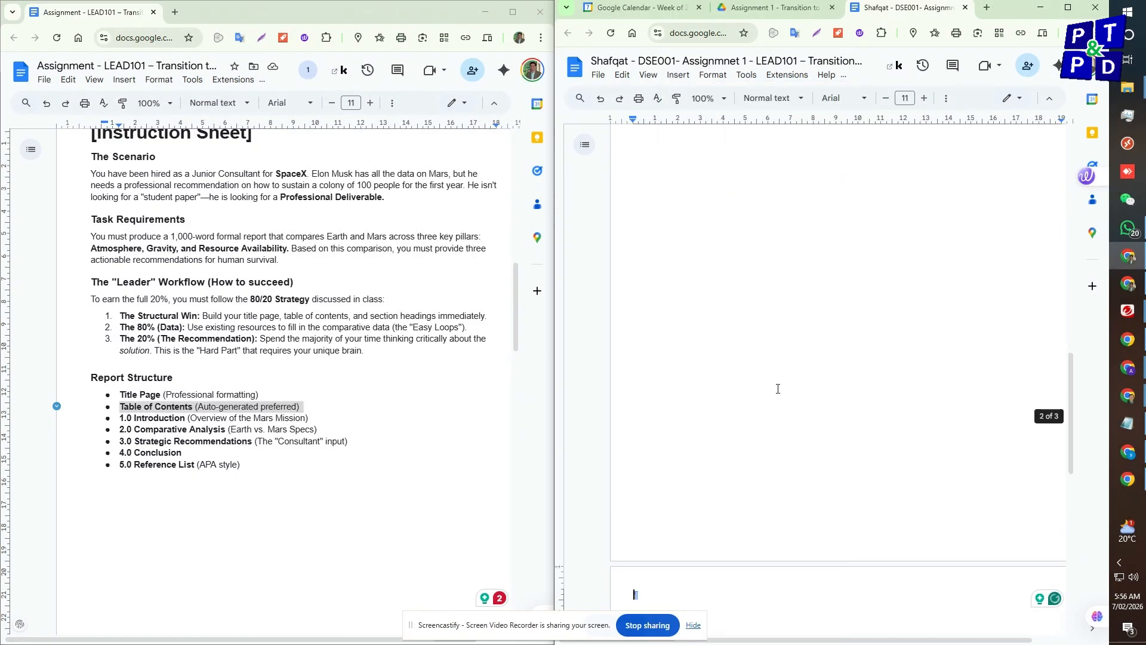
# Step: Copy the "1.0 Introduction (Overview of the Mars Mission)" item onto the submission document's new page, followed by a page break
pyautogui.moveTo(118, 419); pyautogui.dragTo(300, 418)
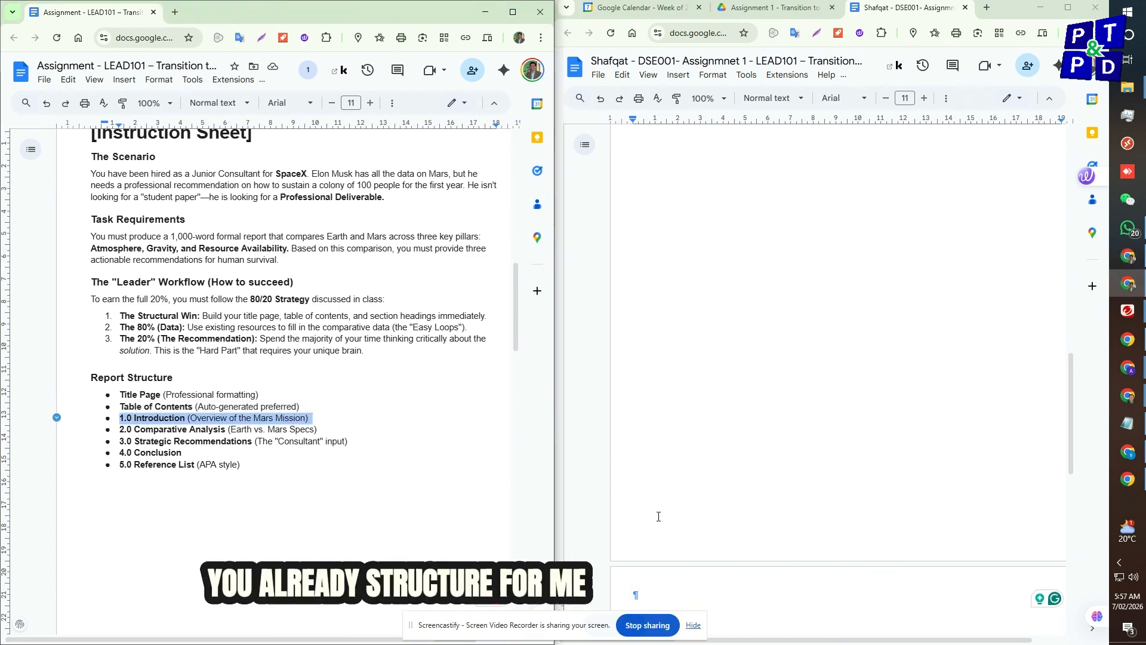
pyautogui.click(653, 591)
pyautogui.write('1.0 Introduction (Overview of the Mars Mission)')
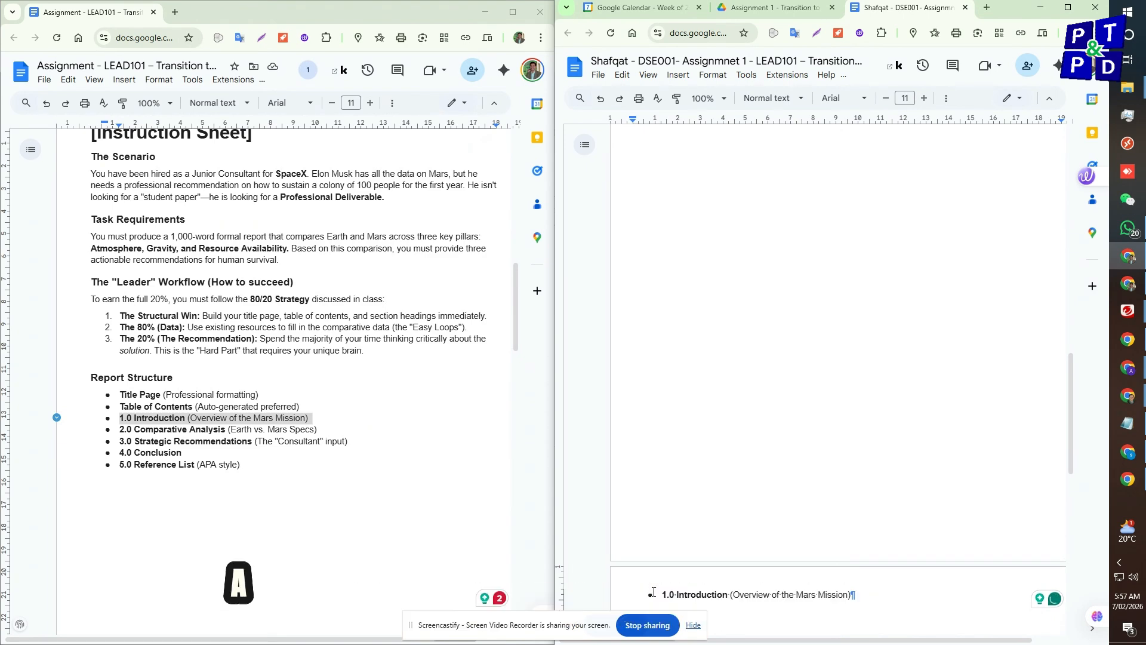
pyautogui.hotkey('ctrl', 'Return')
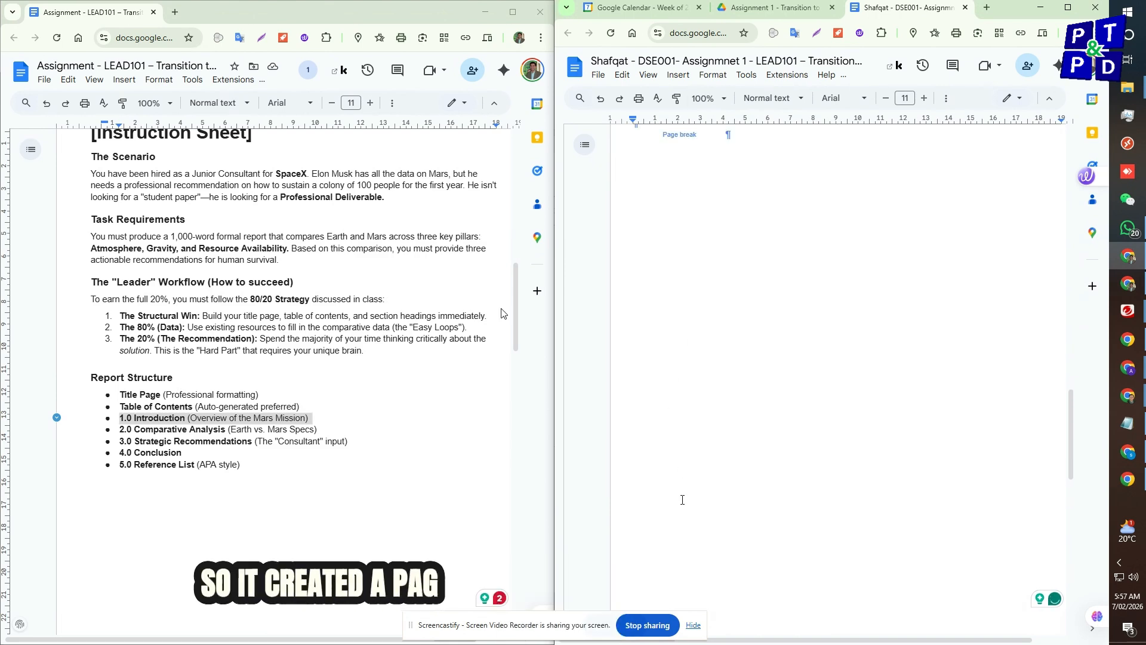
# Step: Copy the report structure items 2.0 Comparative Analysis through 5.0 Reference List onto the submission document's last page
pyautogui.moveTo(317, 429); pyautogui.dragTo(261, 467)
pyautogui.hotkey('ctrl', 'c')
pyautogui.click(154, 433)
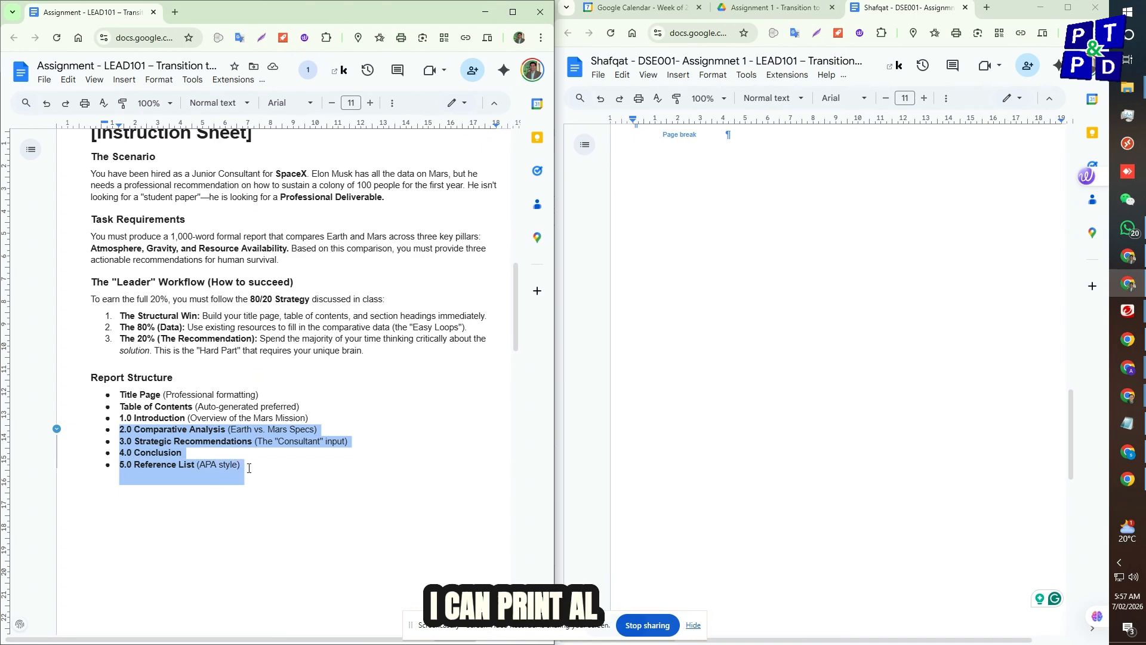
pyautogui.click(642, 490)
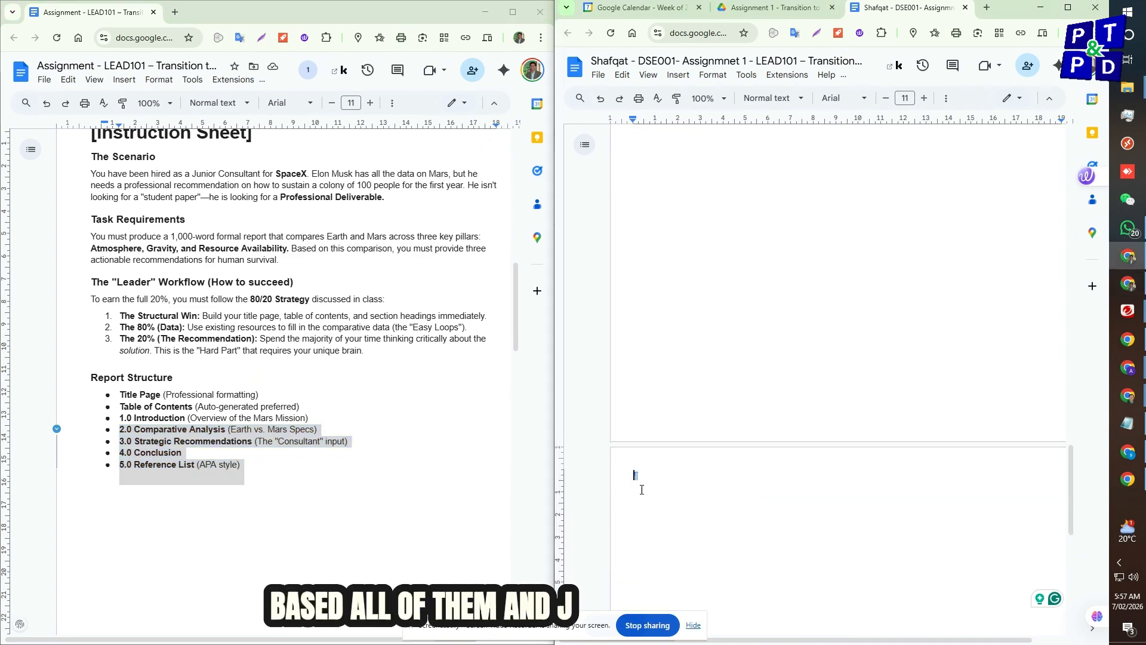
pyautogui.hotkey('ctrl', 'v')
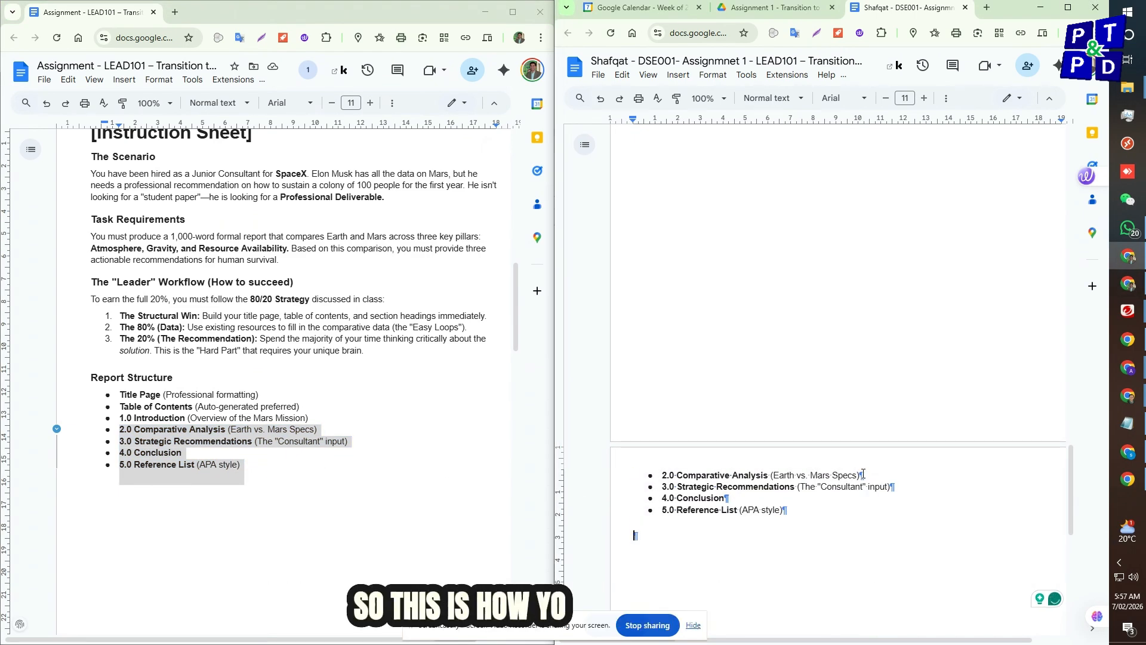
# Step: Insert page breaks after the 2.0, 3.0 and 4.0 items so each section starts on its own page
pyautogui.scroll(2, 863, 474)
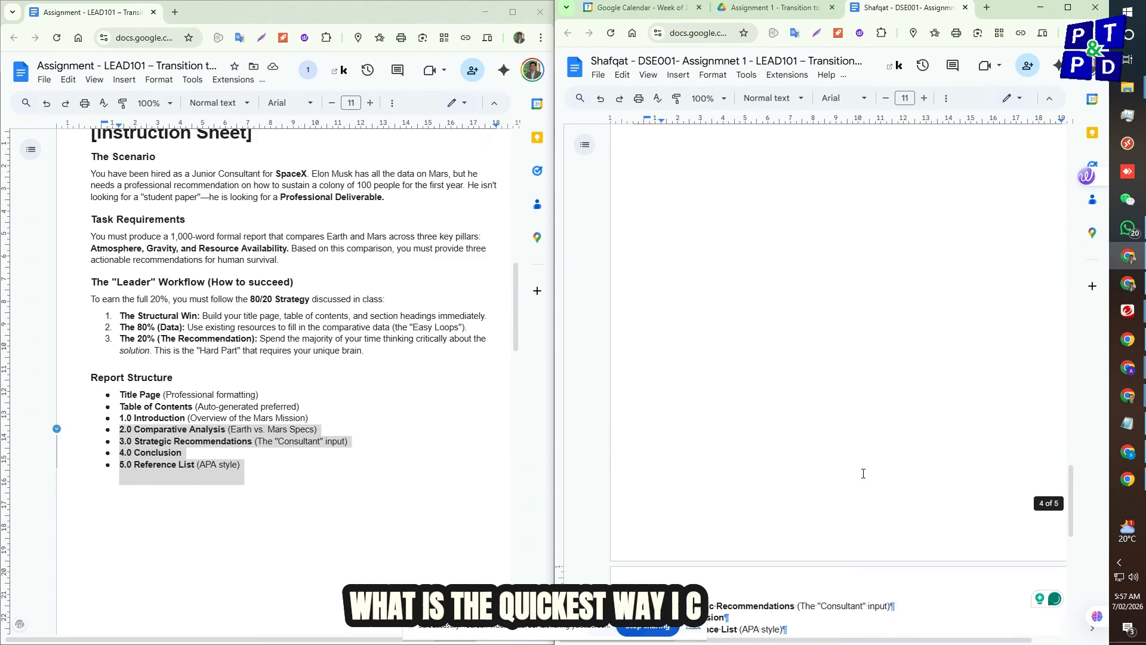
pyautogui.hotkey('ctrl', 'Return')
pyautogui.press('Down')
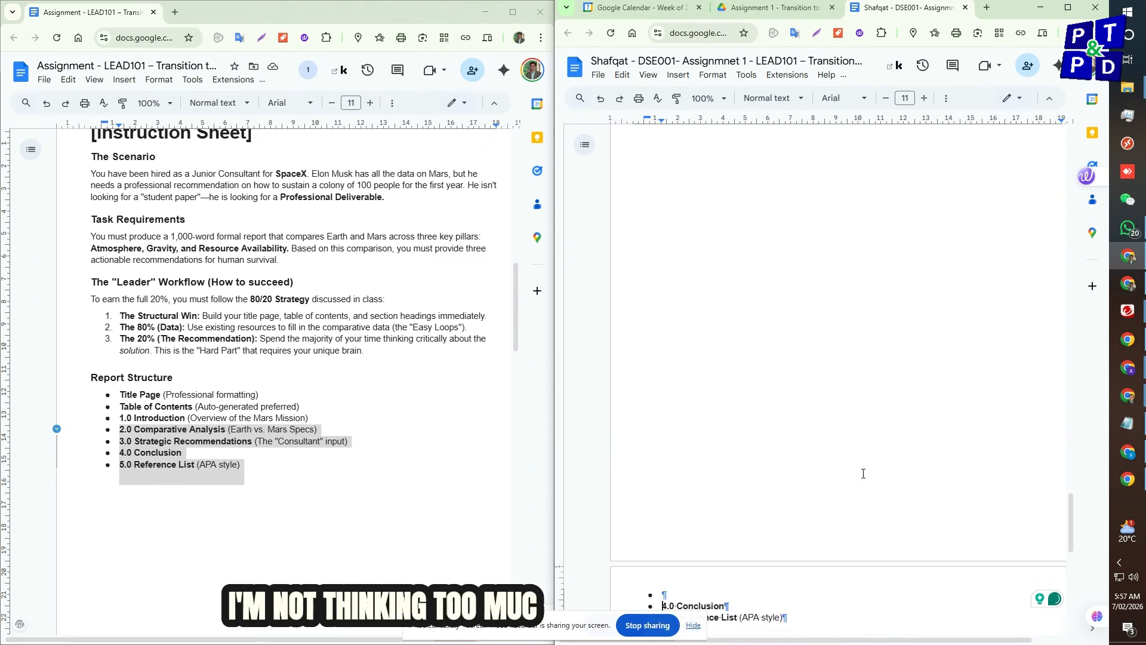
pyautogui.press('End')
pyautogui.hotkey('ctrl', 'Return')
pyautogui.scroll(-1, 863, 474)
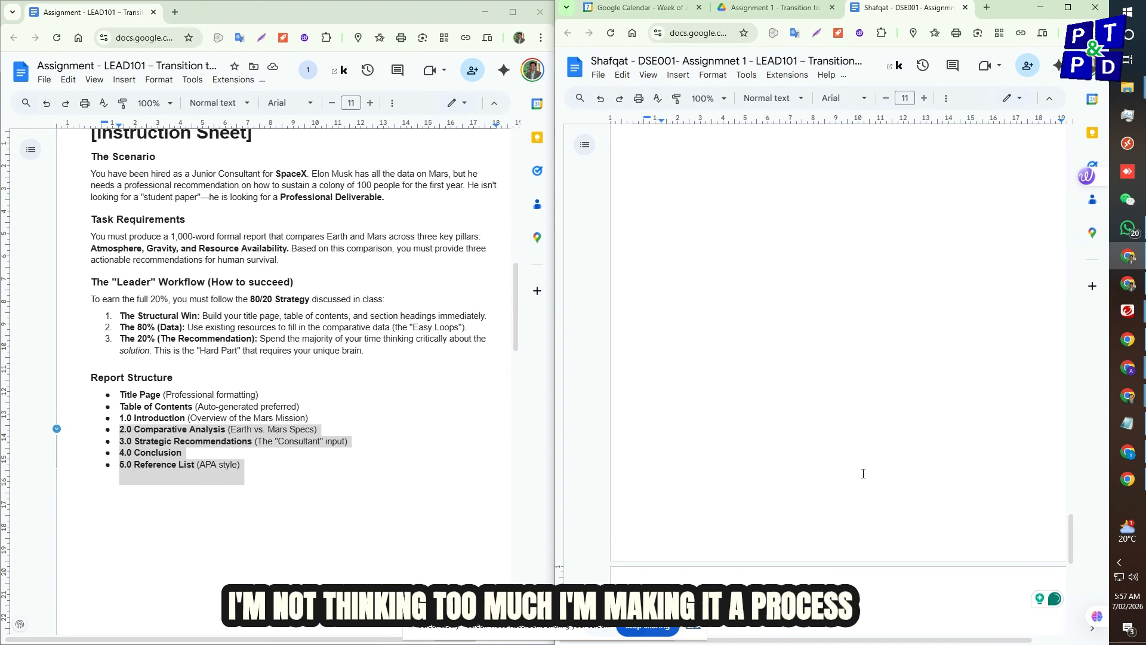
# Step: Remove the bullet from the "Table of Contents" line on page 2 and apply the Heading 1 style
pyautogui.scroll(15, 863, 473)
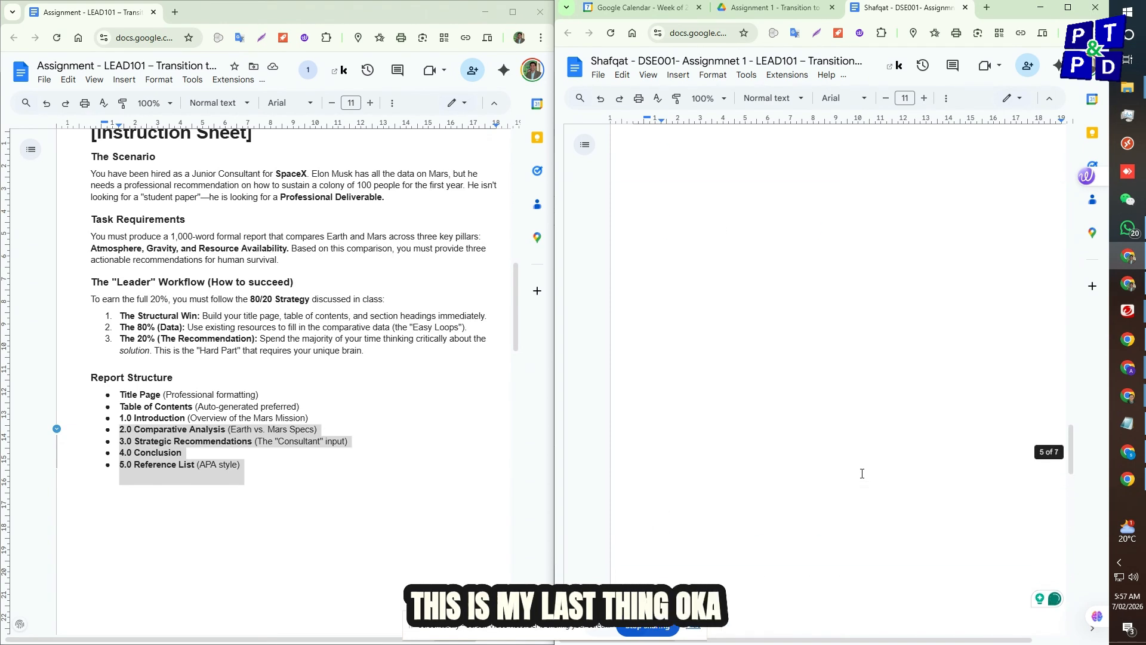
pyautogui.scroll(20, 863, 473)
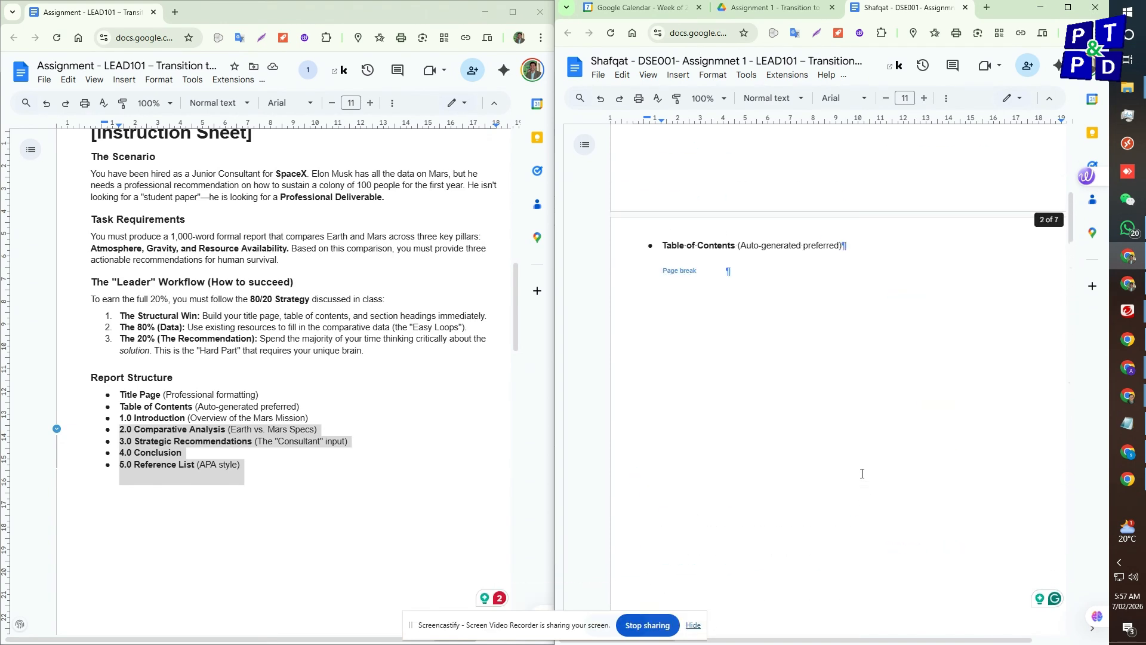
pyautogui.scroll(2, 862, 473)
pyautogui.scroll(-8, 862, 473)
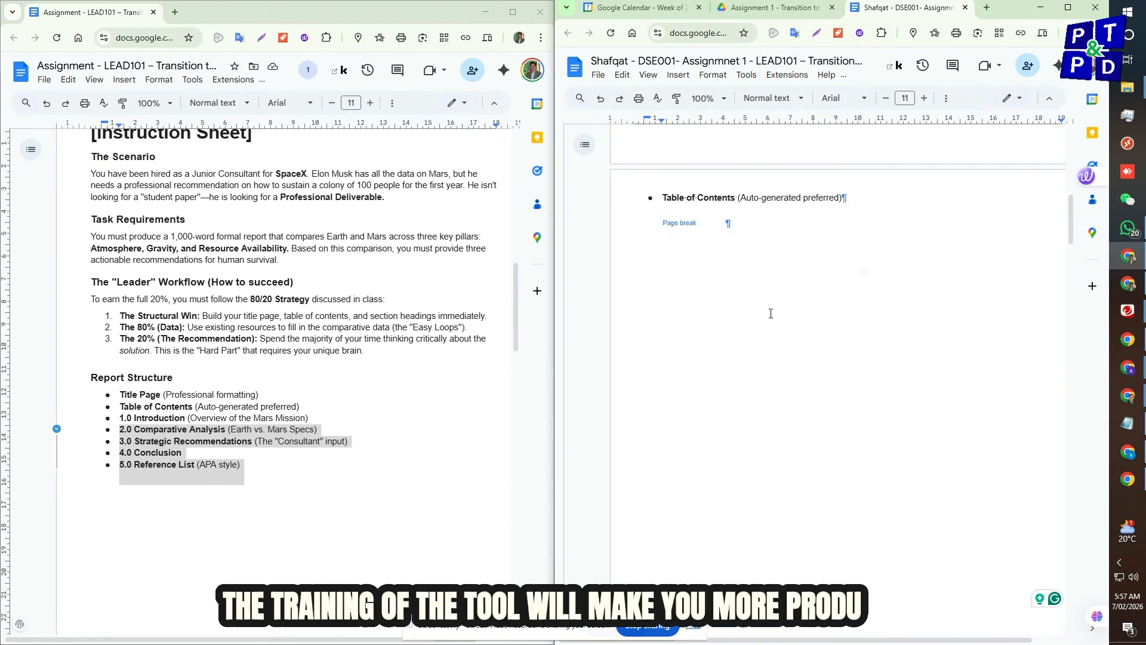
pyautogui.scroll(2, 776, 275)
pyautogui.click(718, 317)
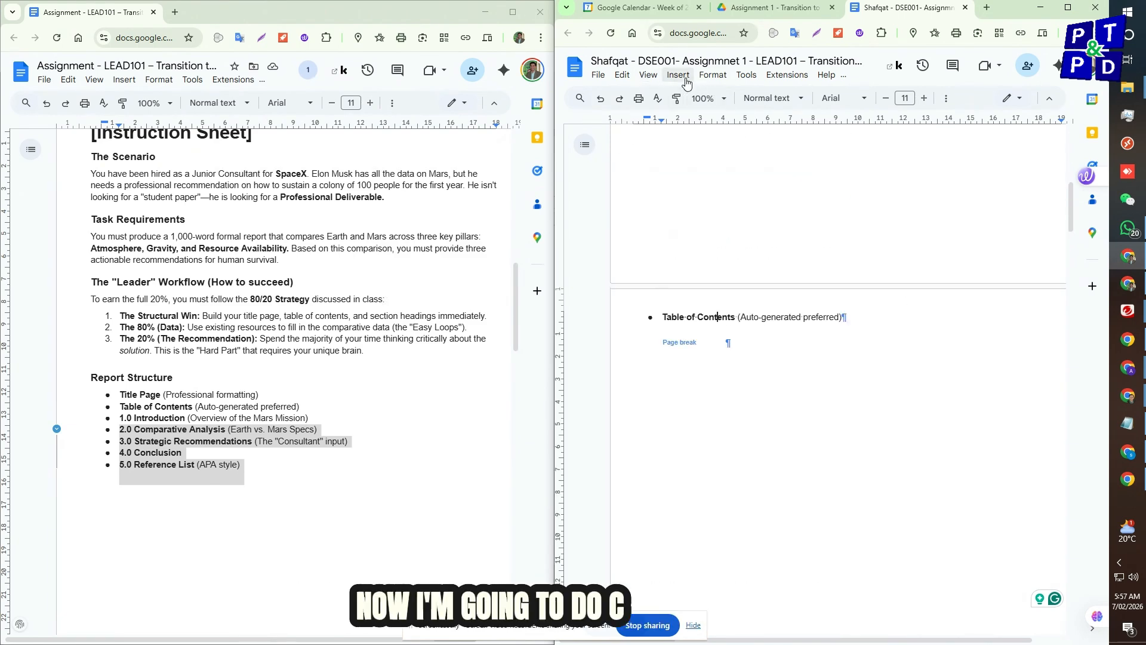
pyautogui.click(946, 99)
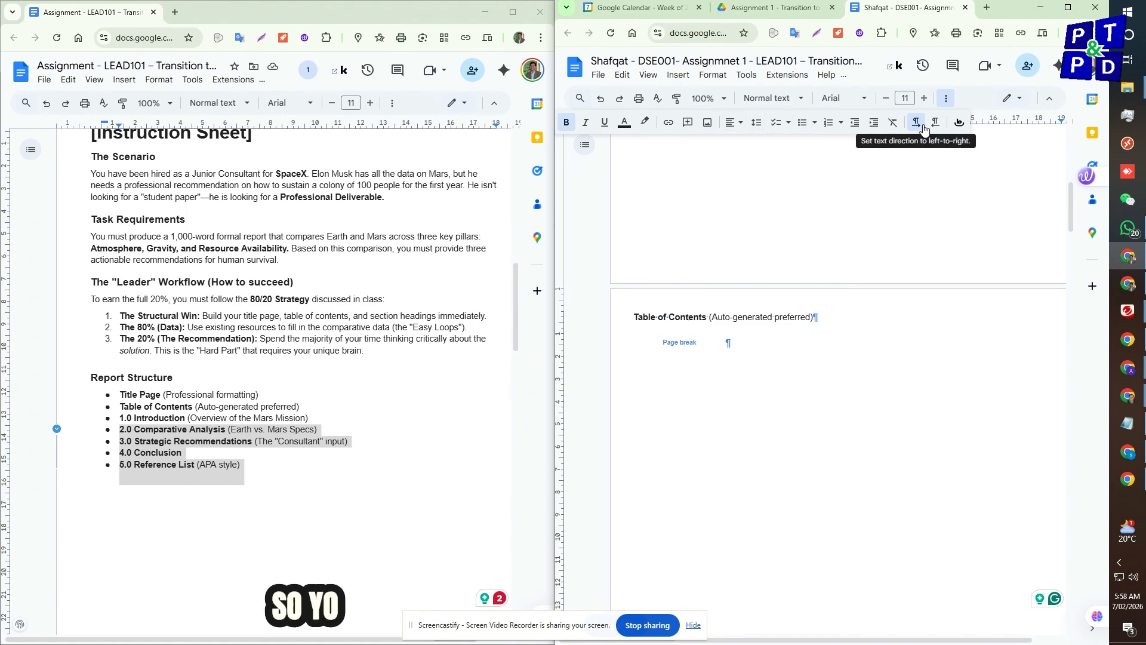
pyautogui.click(773, 98)
pyautogui.moveTo(812, 258)
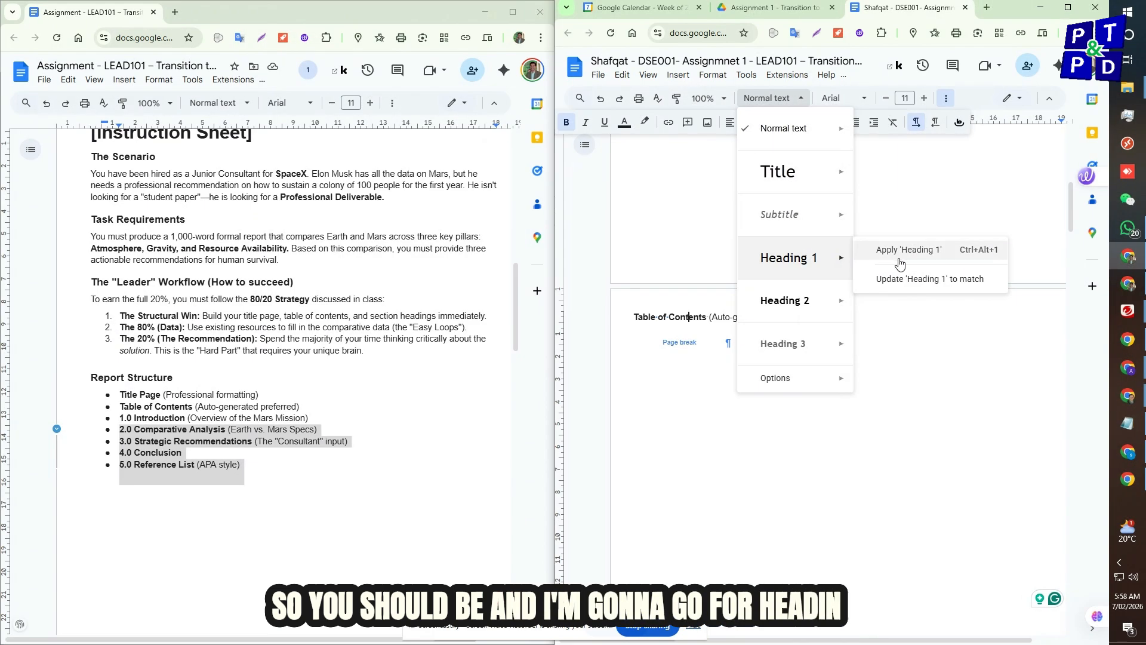
pyautogui.click(898, 252)
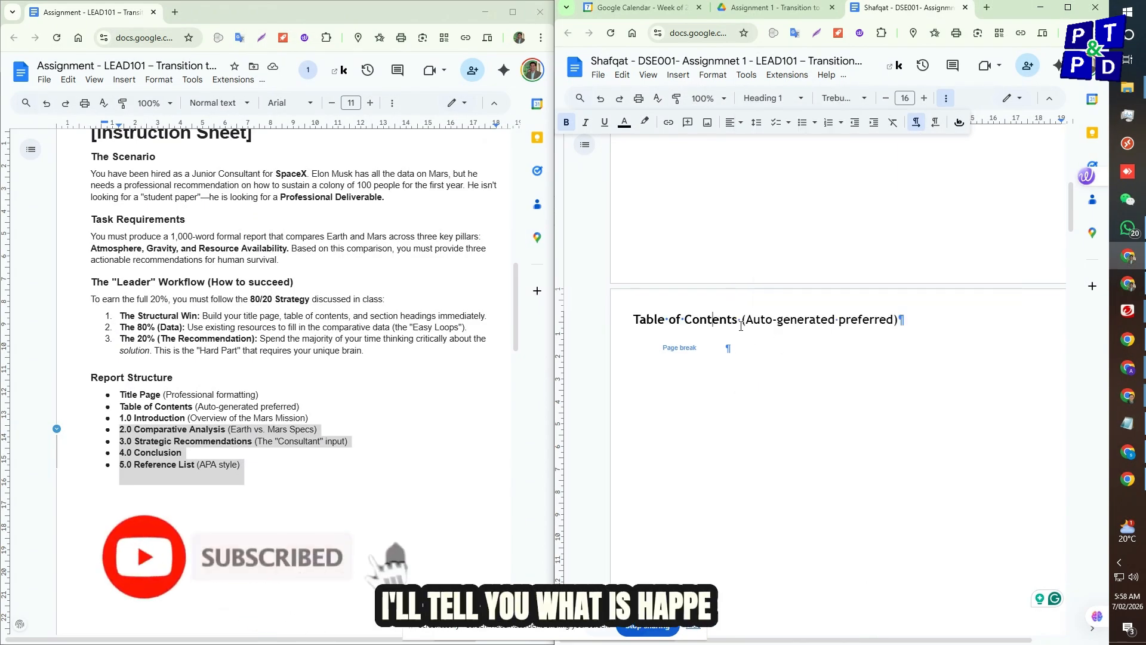
# Step: Copy the "Table of Contents" heading's formatting onto the "1.0 Introduction" line with Paint format
pyautogui.scroll(-10, 776, 335)
pyautogui.scroll(-3, 776, 338)
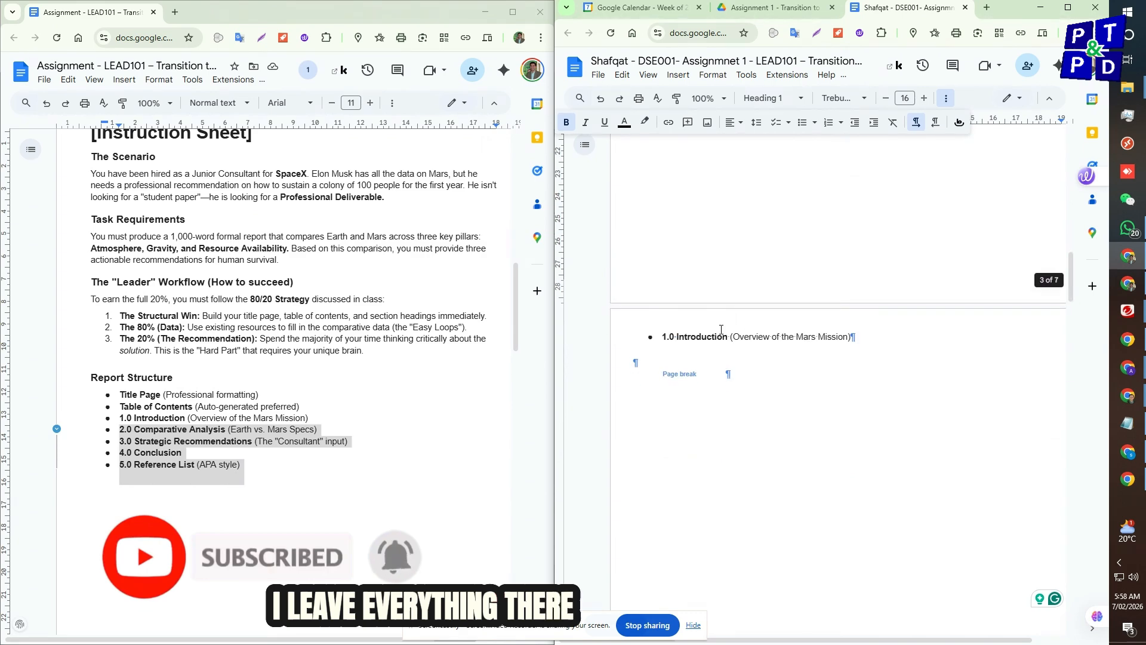
pyautogui.scroll(10, 722, 334)
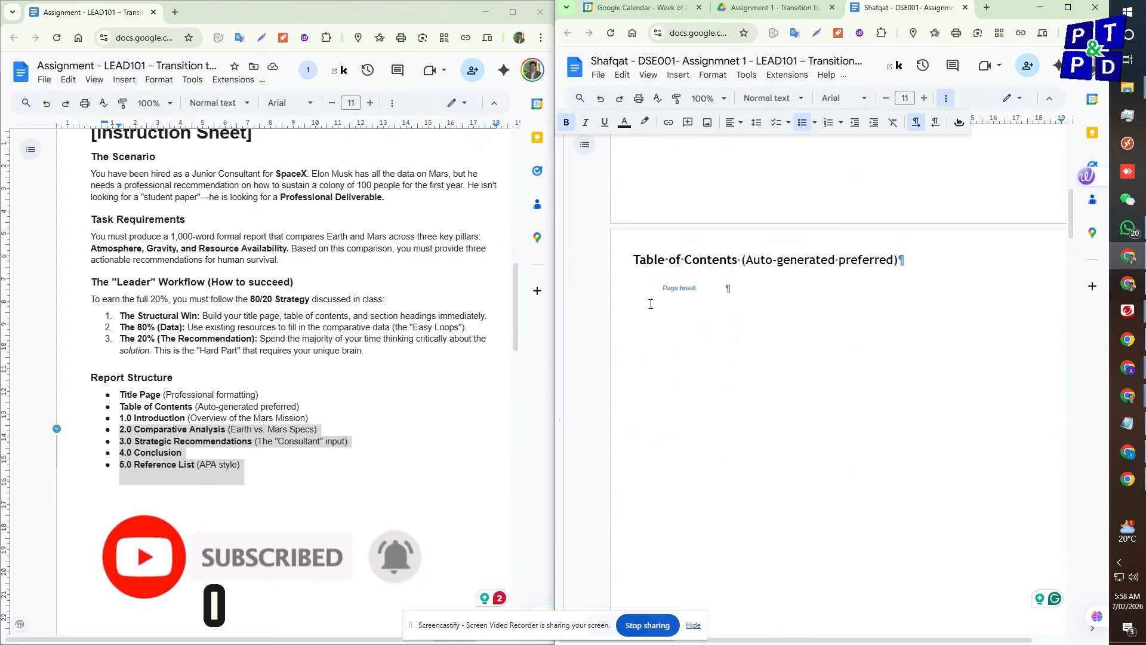
pyautogui.moveTo(636, 267); pyautogui.dragTo(933, 262)
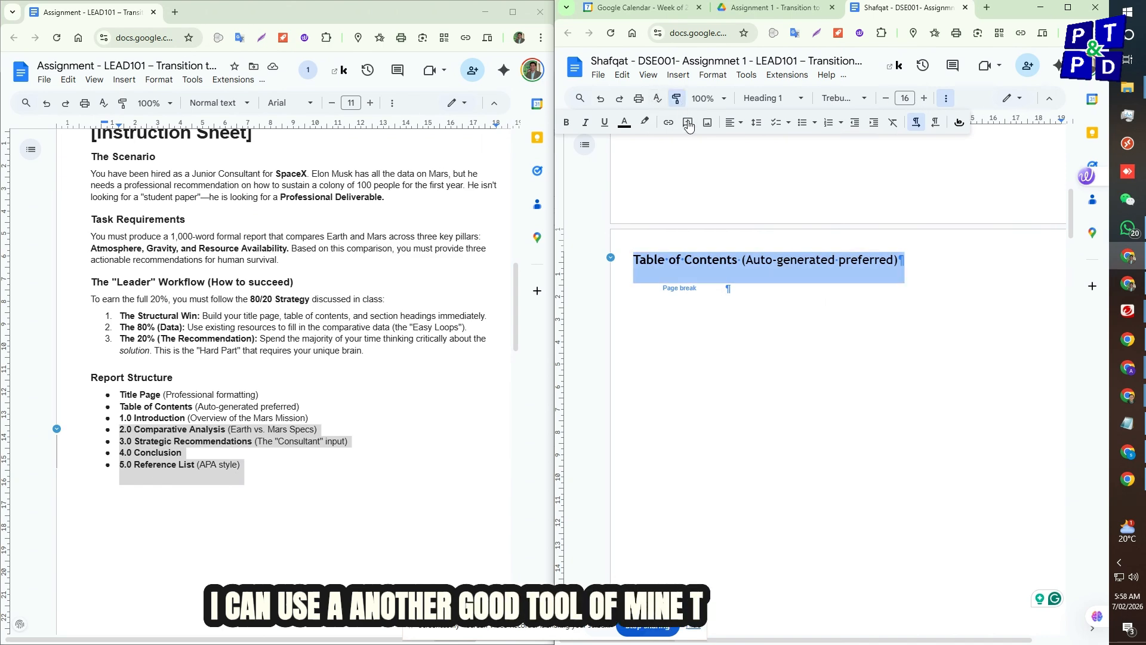
pyautogui.scroll(-9, 757, 255)
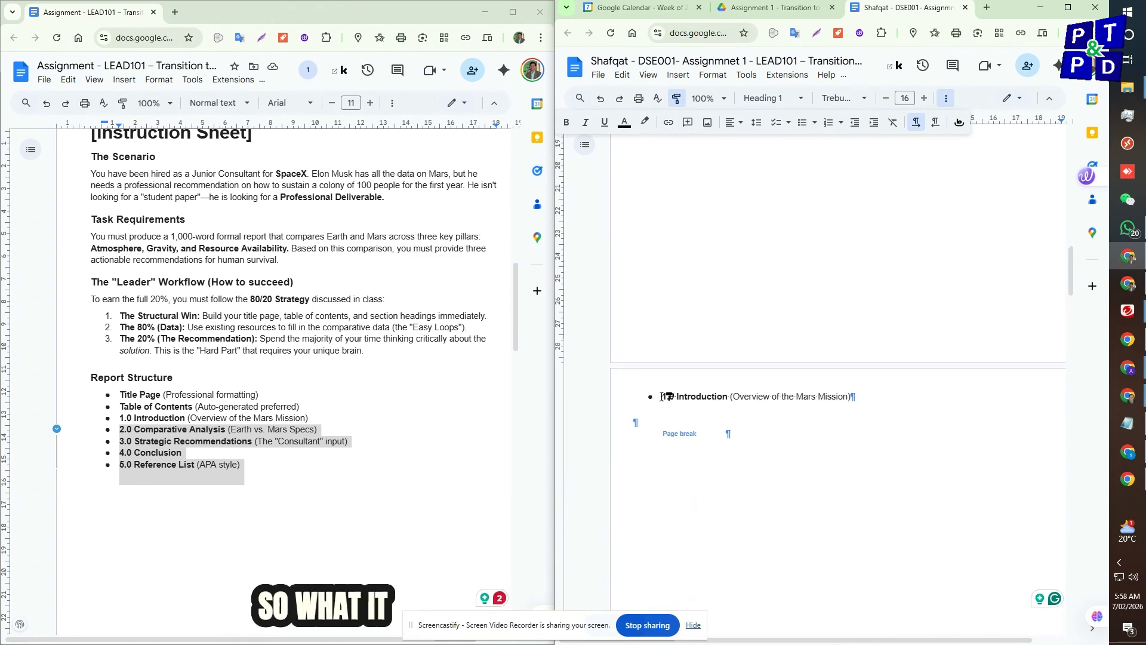
pyautogui.moveTo(660, 395); pyautogui.dragTo(868, 394)
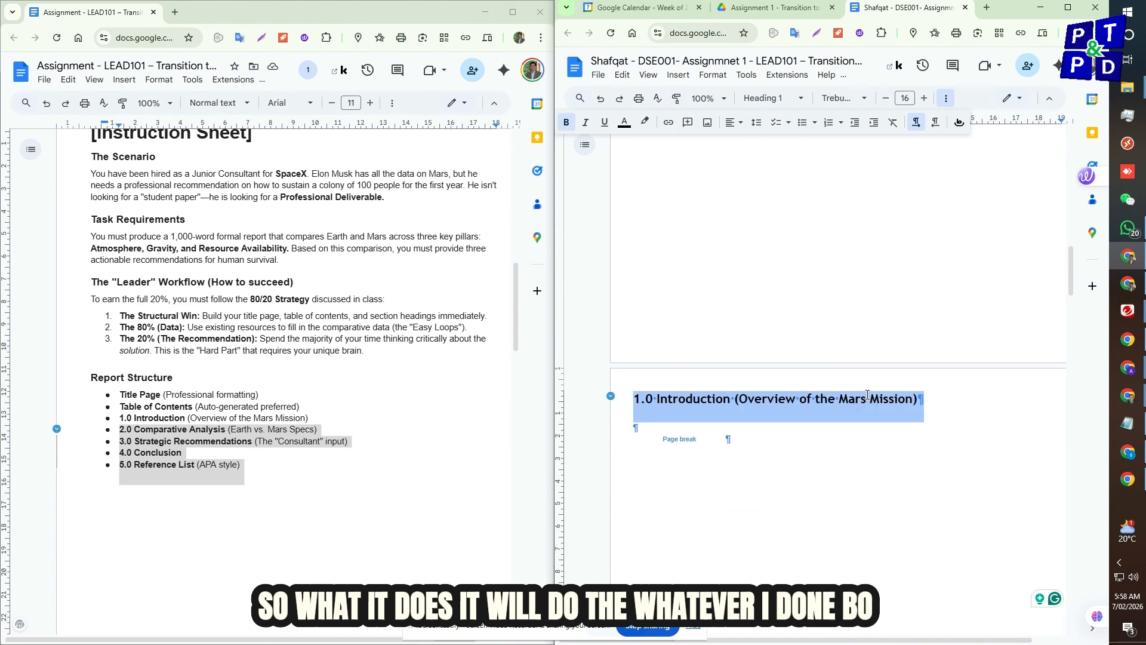
# Step: Paint the introduction heading's format onto the "2.0 Comparative Analysis" line and remove its bullet
pyautogui.click(678, 101)
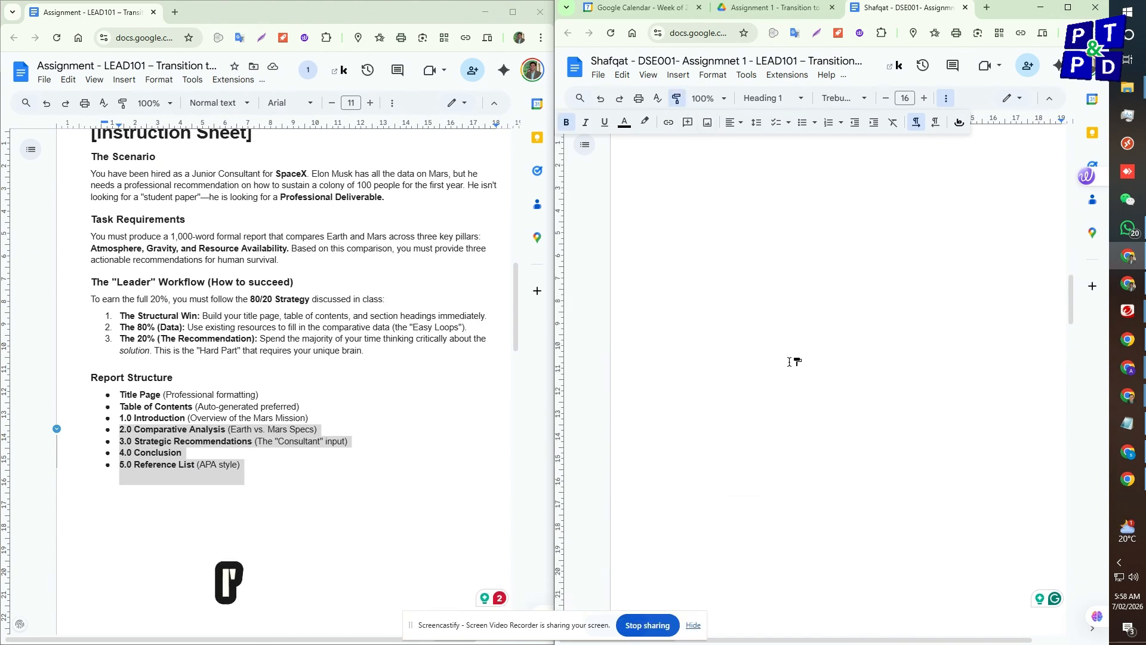
pyautogui.scroll(-10, 776, 298)
pyautogui.moveTo(663, 237)
pyautogui.mouseDown()
pyautogui.moveTo(954, 236)
pyautogui.moveTo(865, 242)
pyautogui.mouseUp()
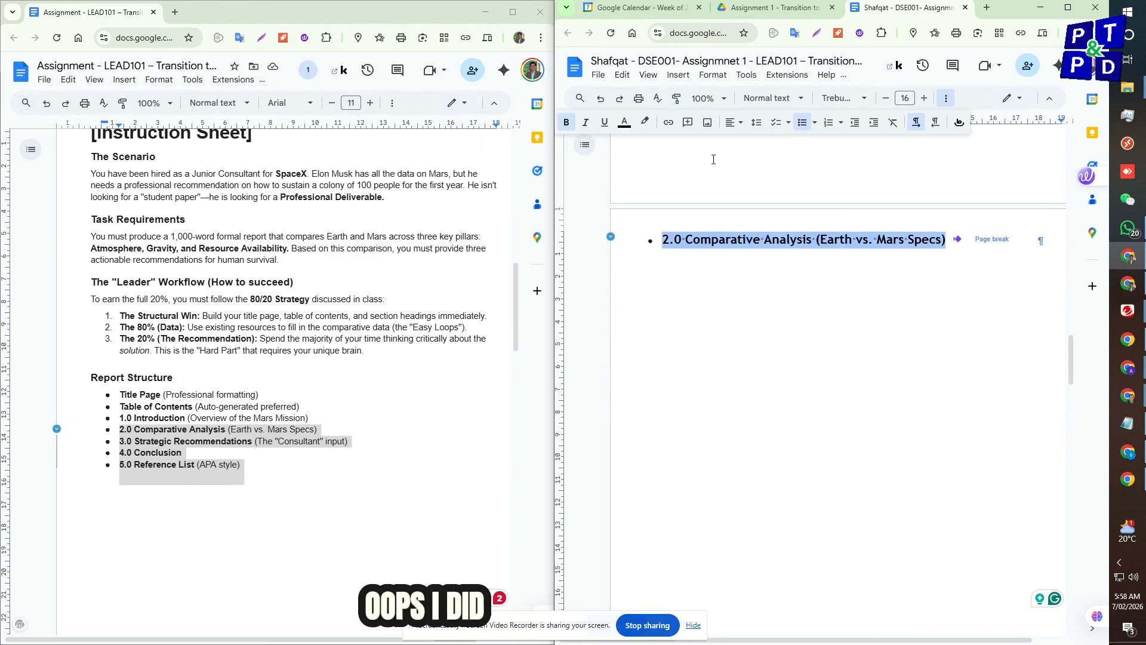
pyautogui.click(802, 124)
pyautogui.click(851, 252)
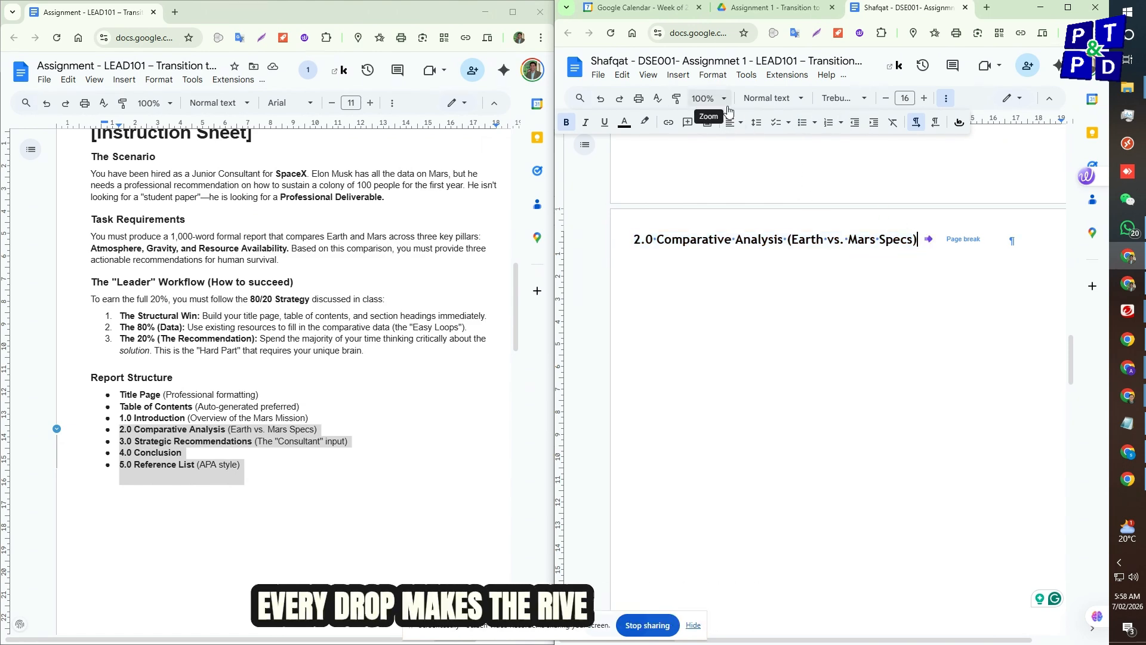
# Step: Paint the "2.0 Comparative Analysis" heading's format onto the "3.0 Strategic Recommendations" line
pyautogui.moveTo(634, 239); pyautogui.dragTo(919, 231)
pyautogui.click(676, 98)
pyautogui.scroll(-10, 735, 276)
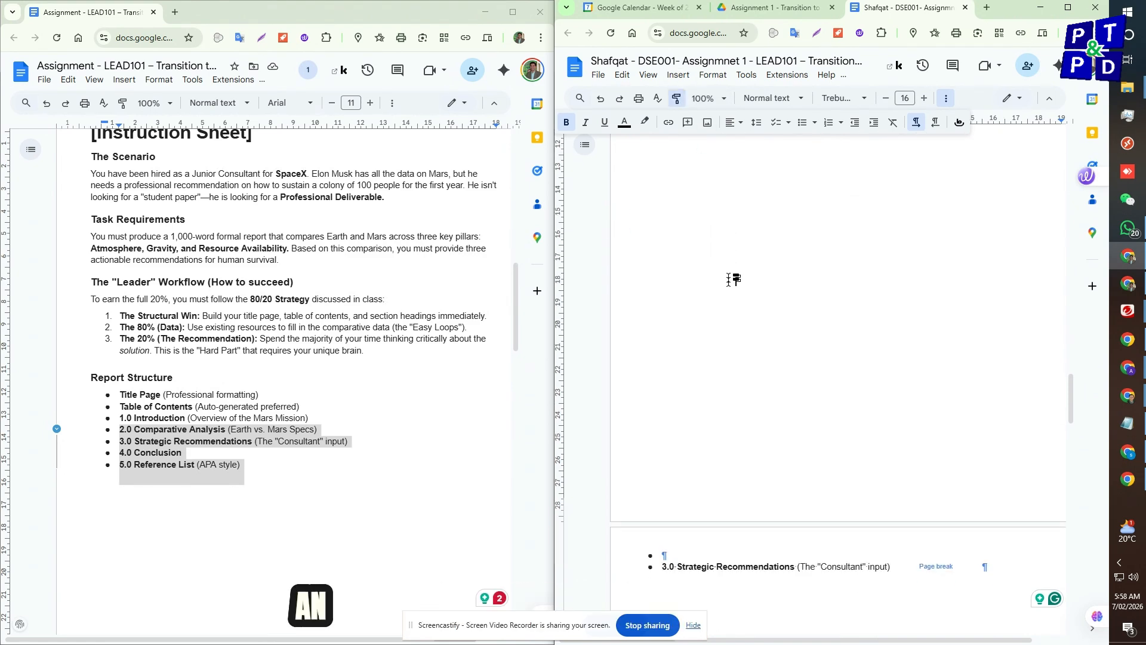
pyautogui.moveTo(662, 327); pyautogui.dragTo(918, 335)
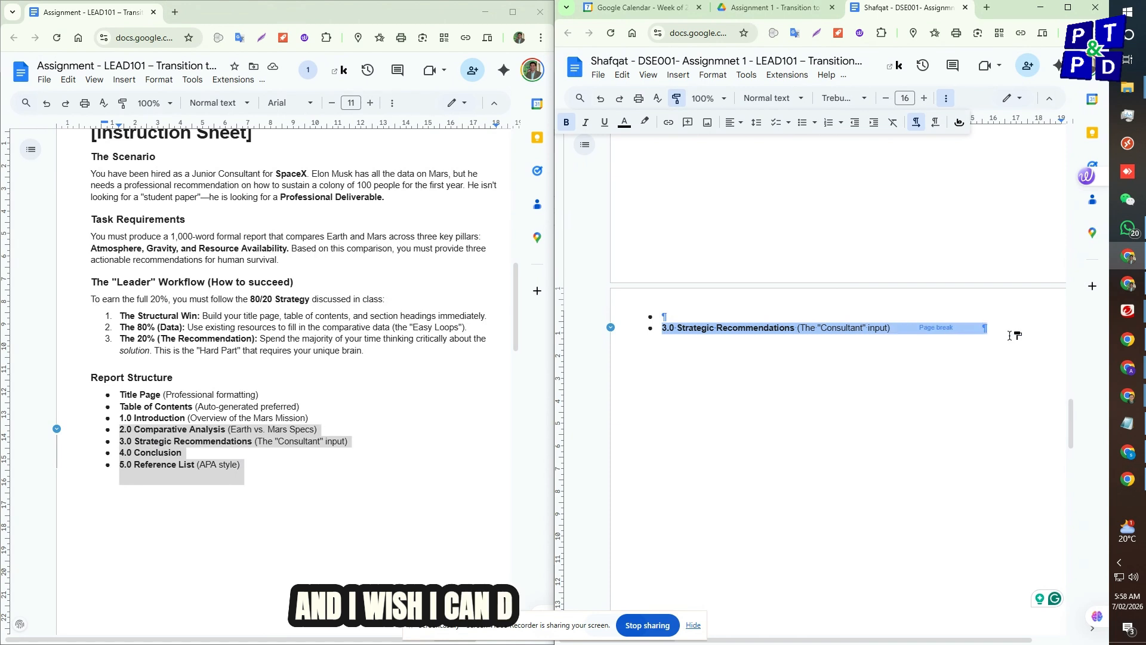
pyautogui.moveTo(1009, 336); pyautogui.dragTo(984, 332)
# Step: Remove the empty bullet line above "3.0 Strategic Recommendations" and the heading's own bullet, and put the page break on a separate line
pyautogui.click(664, 330)
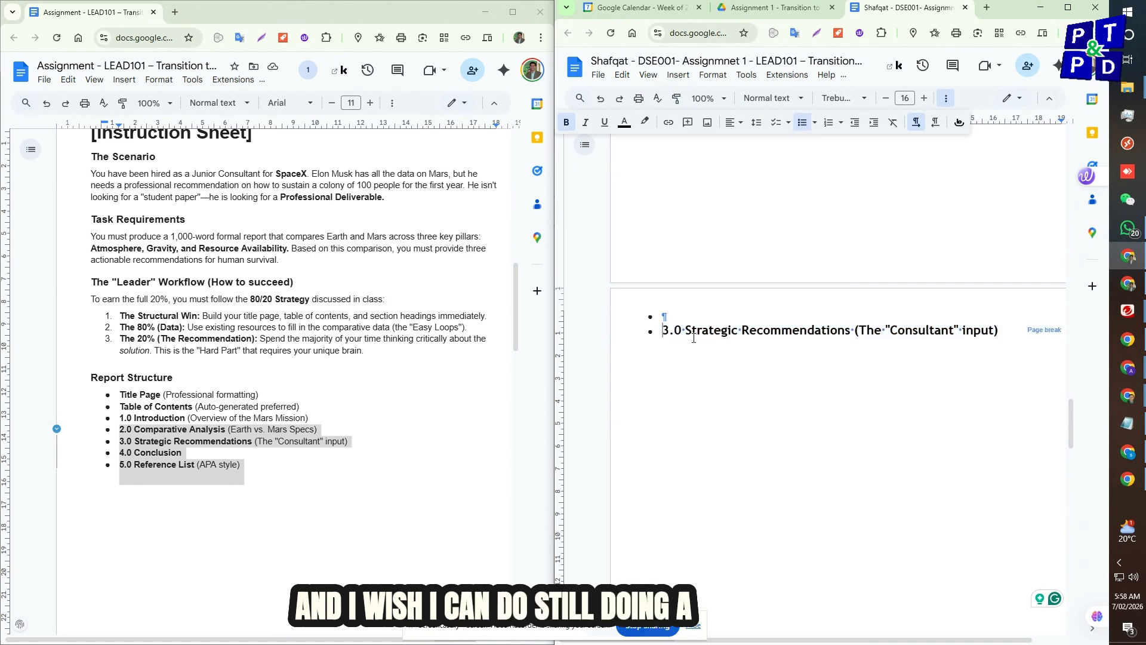
pyautogui.press('BackSpace')
pyautogui.press('BackSpace')
pyautogui.press('BackSpace')
pyautogui.press('BackSpace')
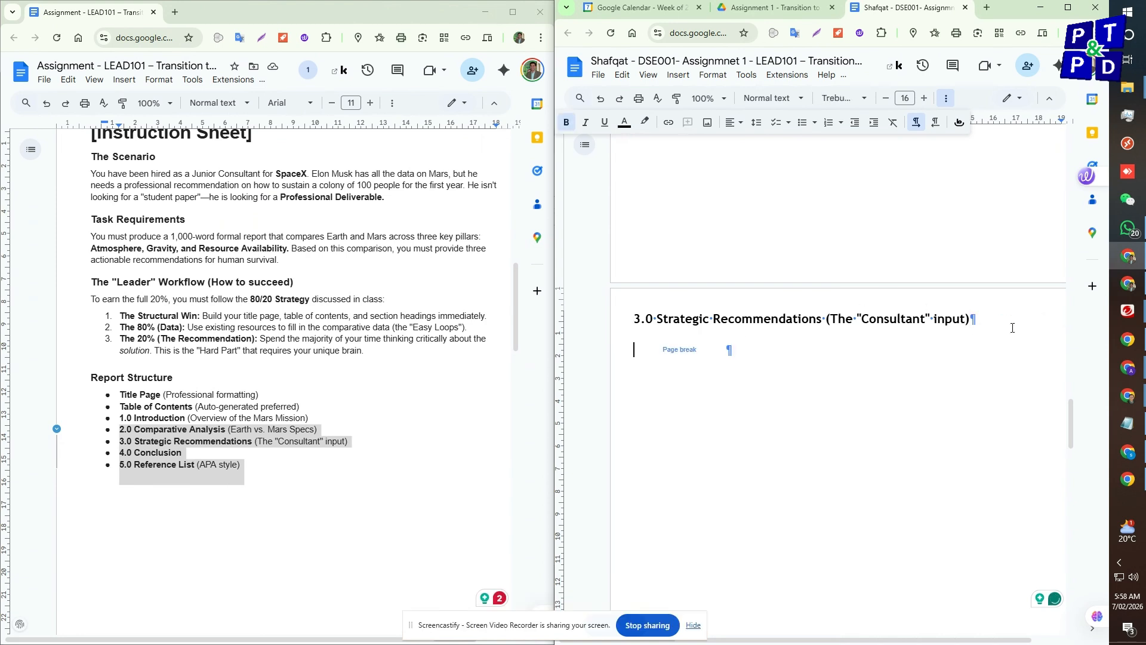
# Step: Remove the empty bullet line above "4.0 Conclusion" and make it a Heading 1 with its page break on a separate line
pyautogui.scroll(-11, 711, 366)
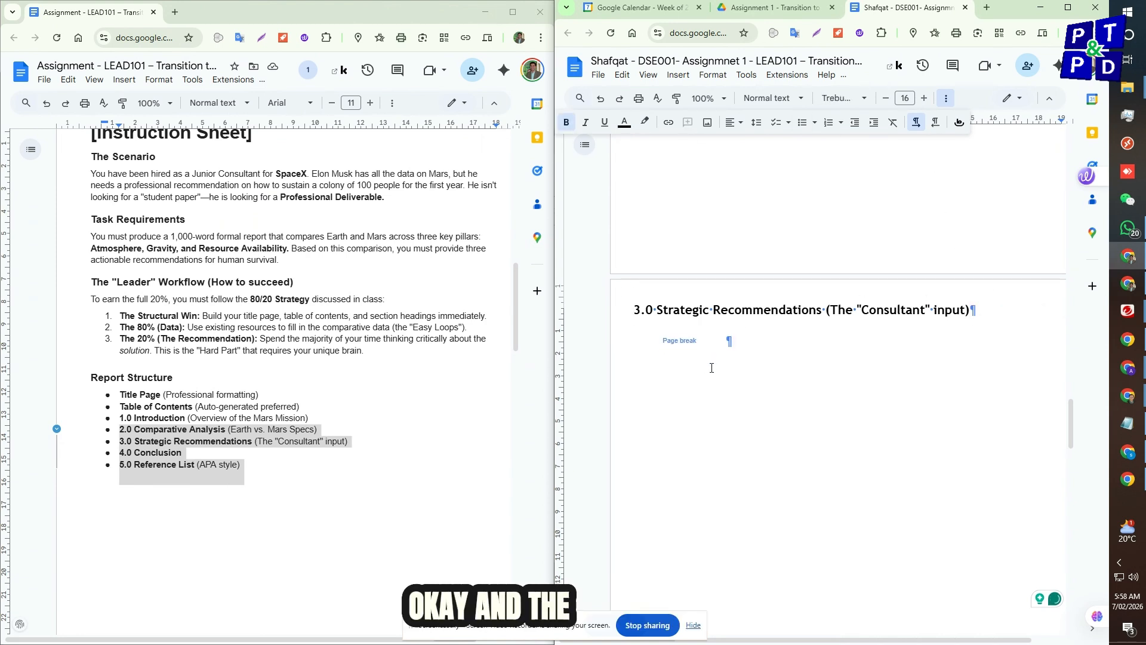
pyautogui.click(664, 345)
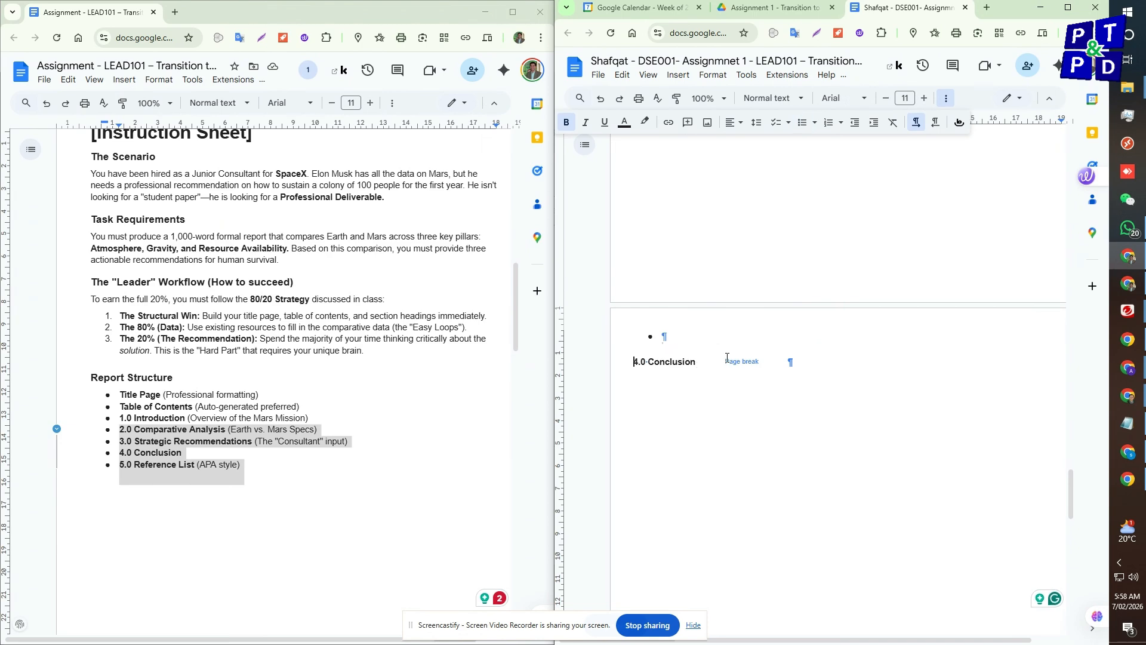
pyautogui.press('BackSpace')
pyautogui.press('BackSpace')
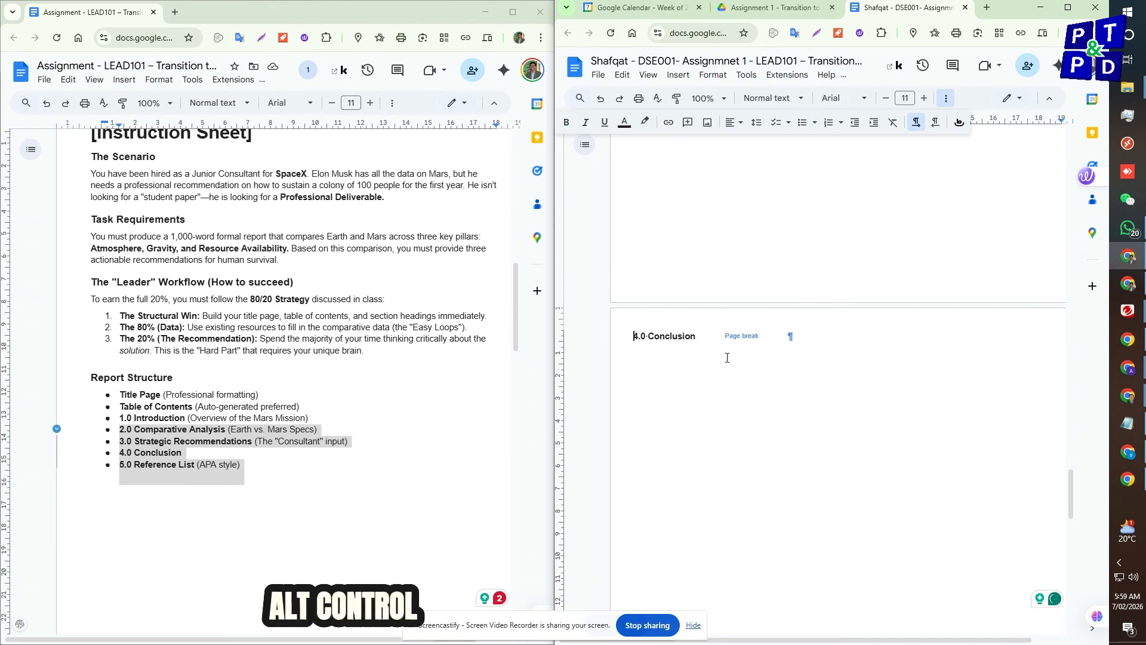
pyautogui.hotkey('ctrl', 'alt', '1')
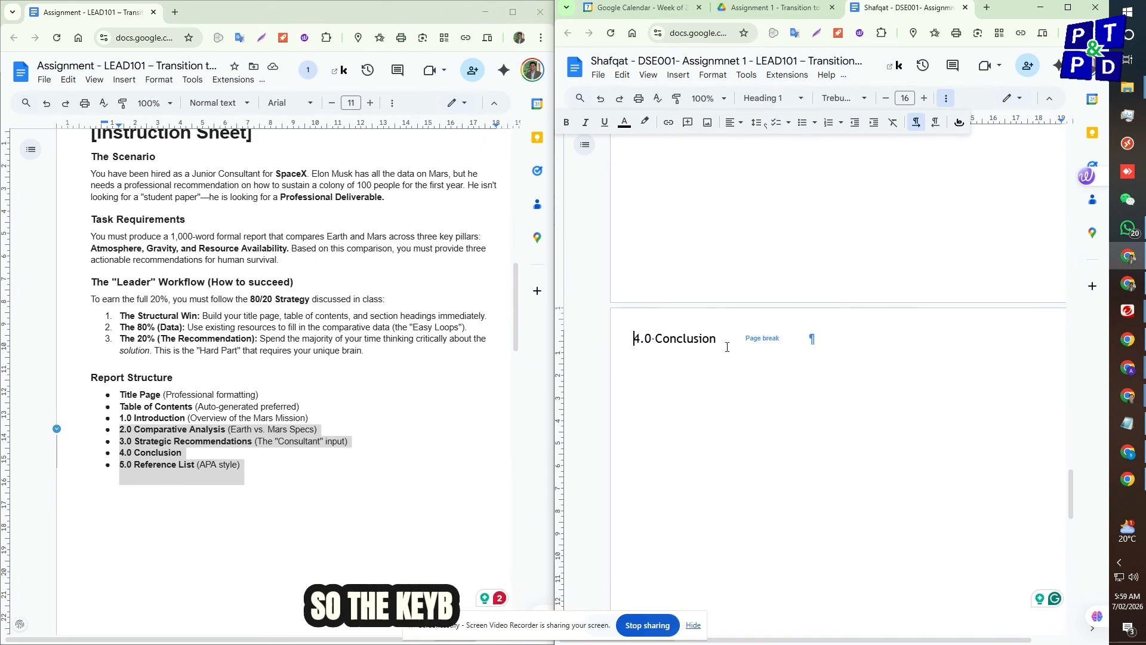
pyautogui.click(762, 346)
pyautogui.press('Return')
# Step: Remove the bullets at "5.0 Reference List (APA style)" and apply Heading 1 to the line
pyautogui.scroll(-10, 763, 345)
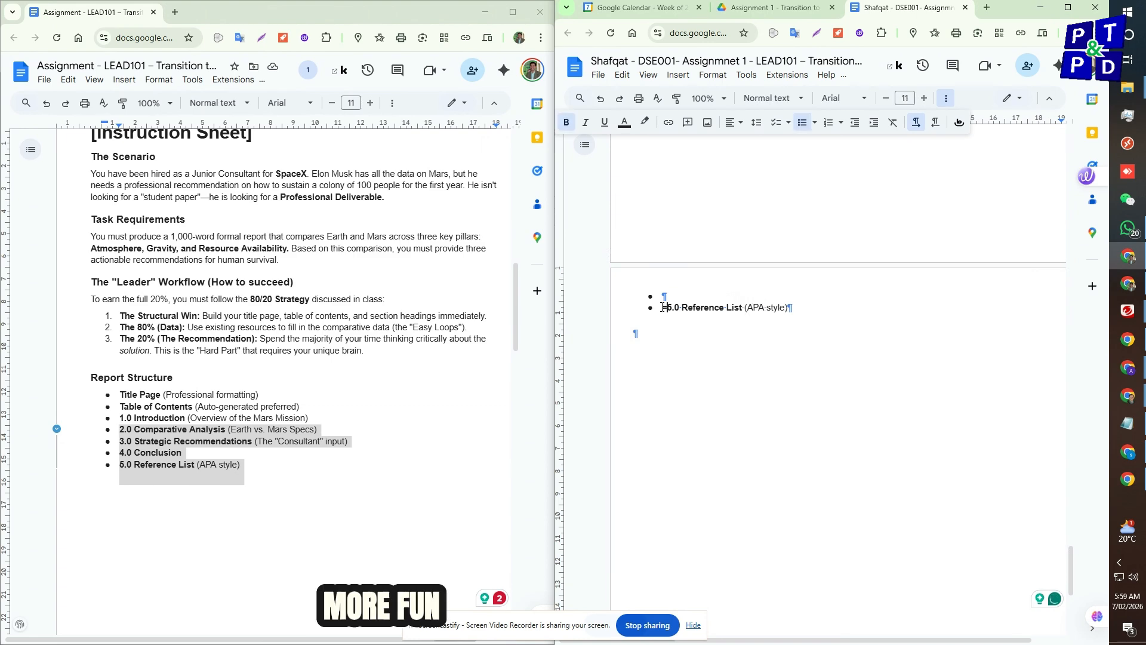
pyautogui.press('BackSpace')
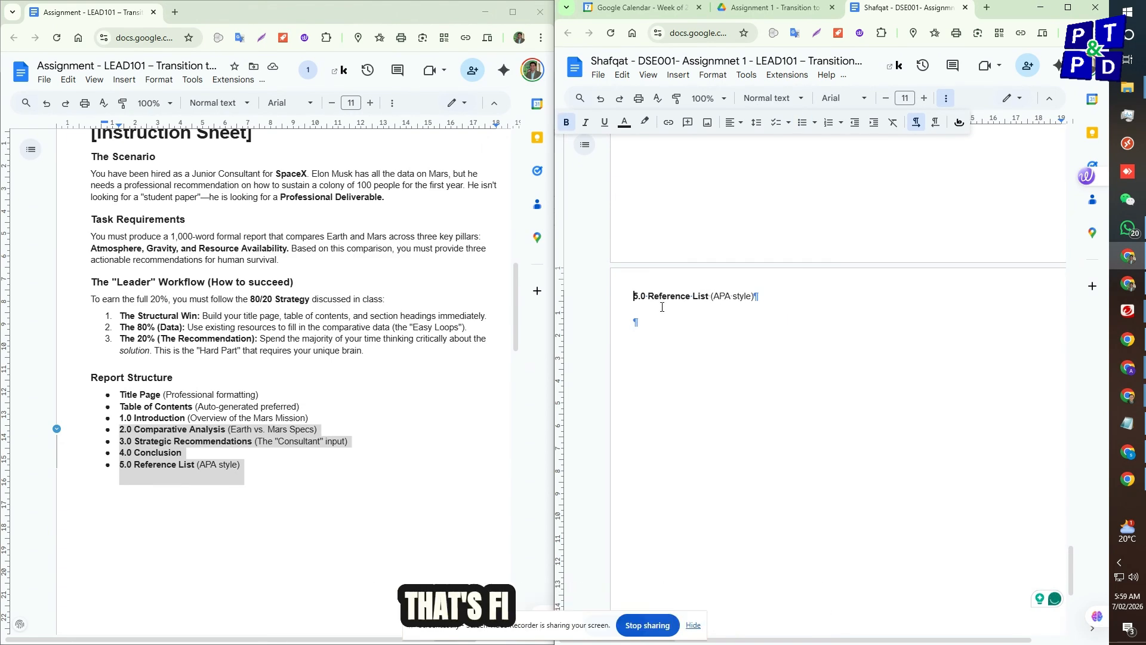
pyautogui.hotkey('ctrl', 'alt', '1')
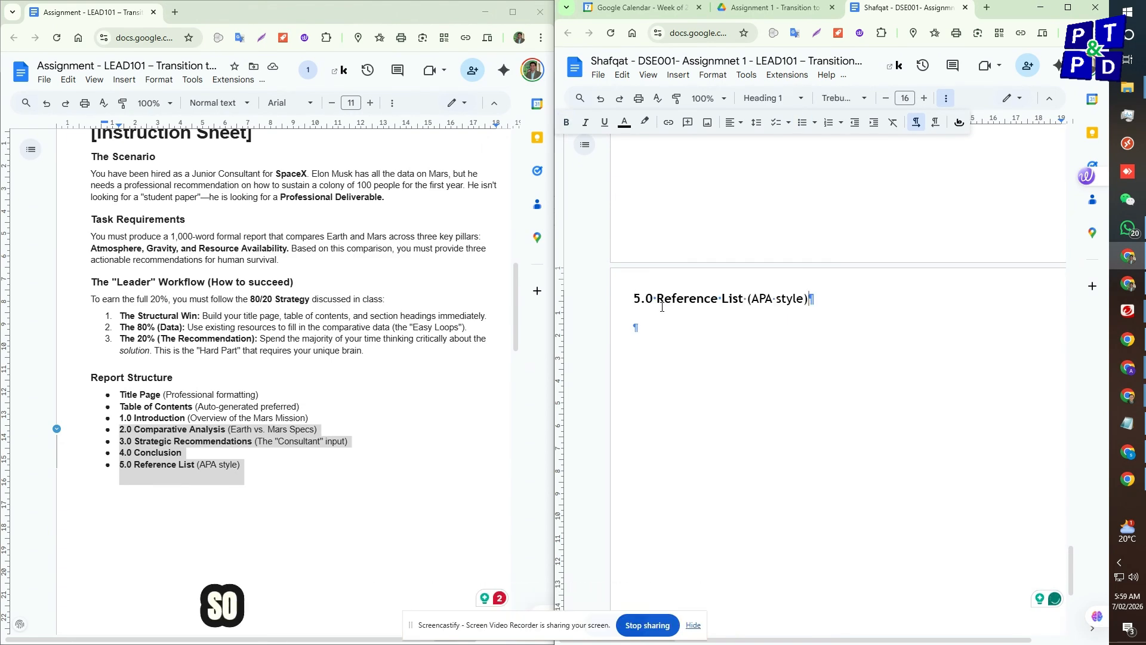
# Step: Insert an automatic table of contents with blue links on a new line below the "Table of Contents" heading
pyautogui.scroll(20, 662, 306)
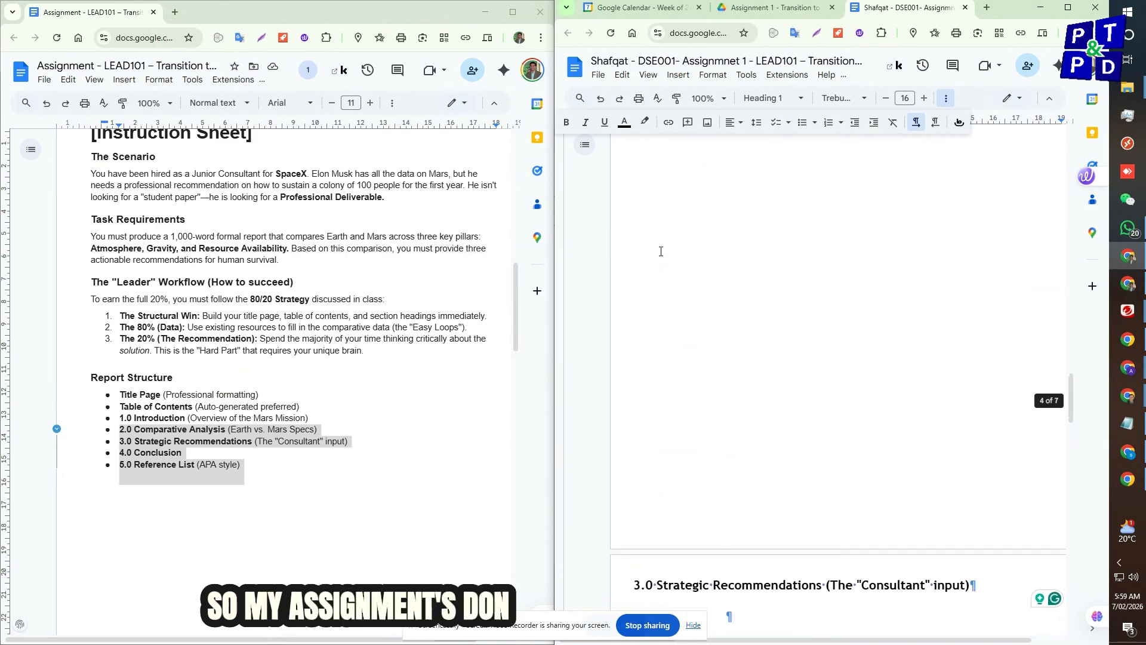
pyautogui.scroll(15, 654, 237)
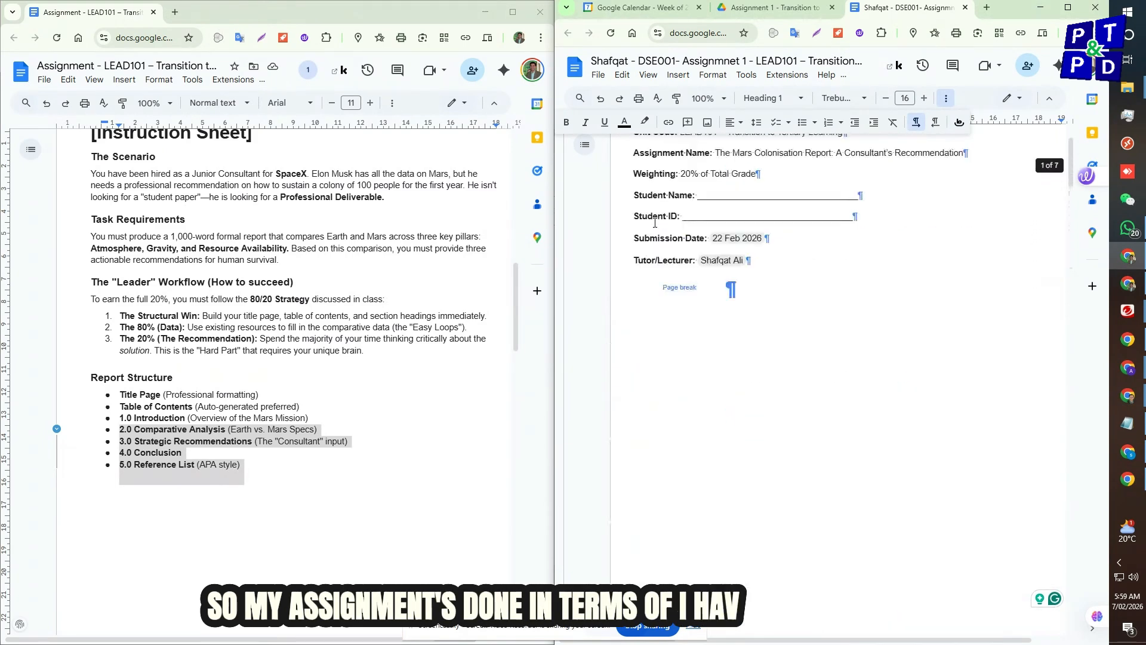
pyautogui.scroll(-10, 658, 251)
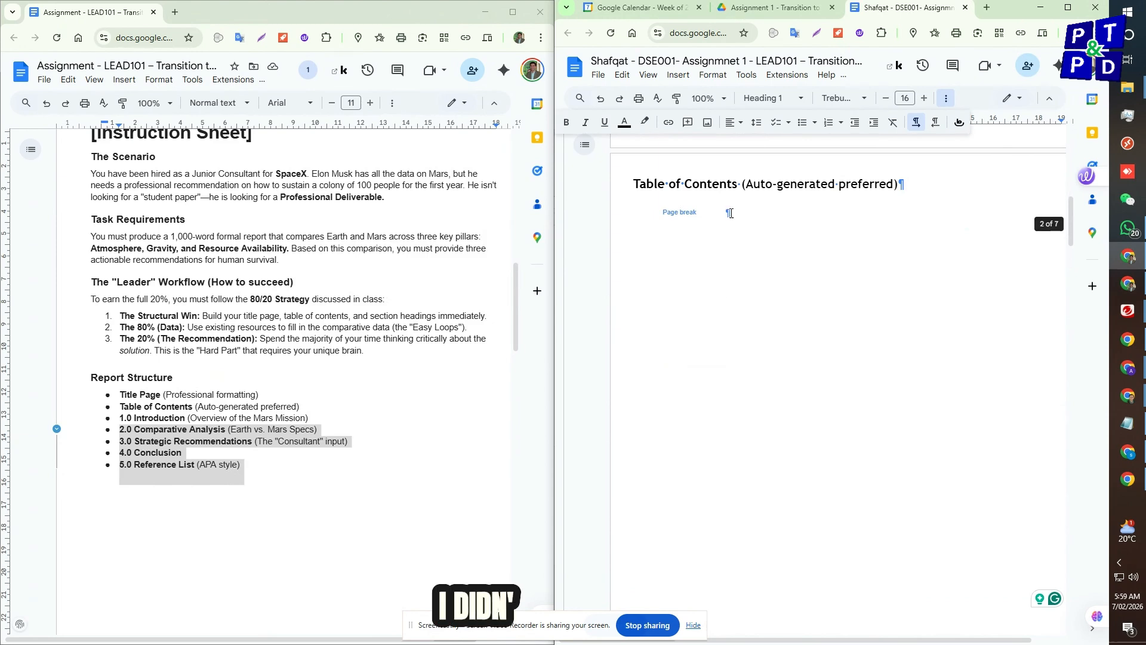
pyautogui.scroll(6, 790, 249)
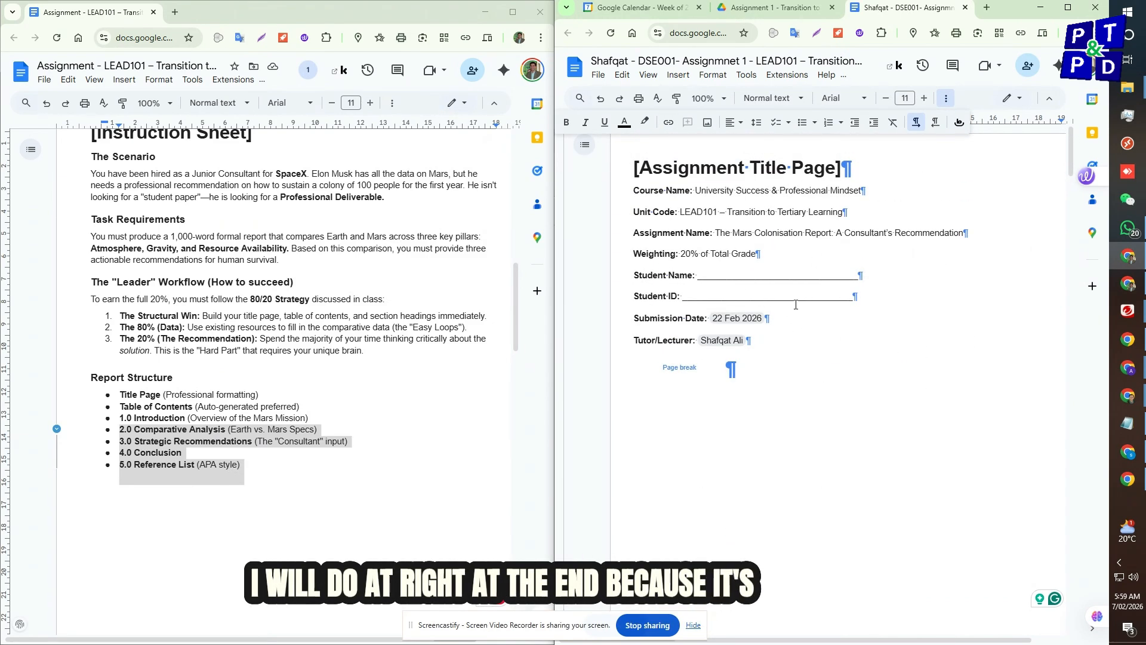
pyautogui.scroll(-7, 800, 304)
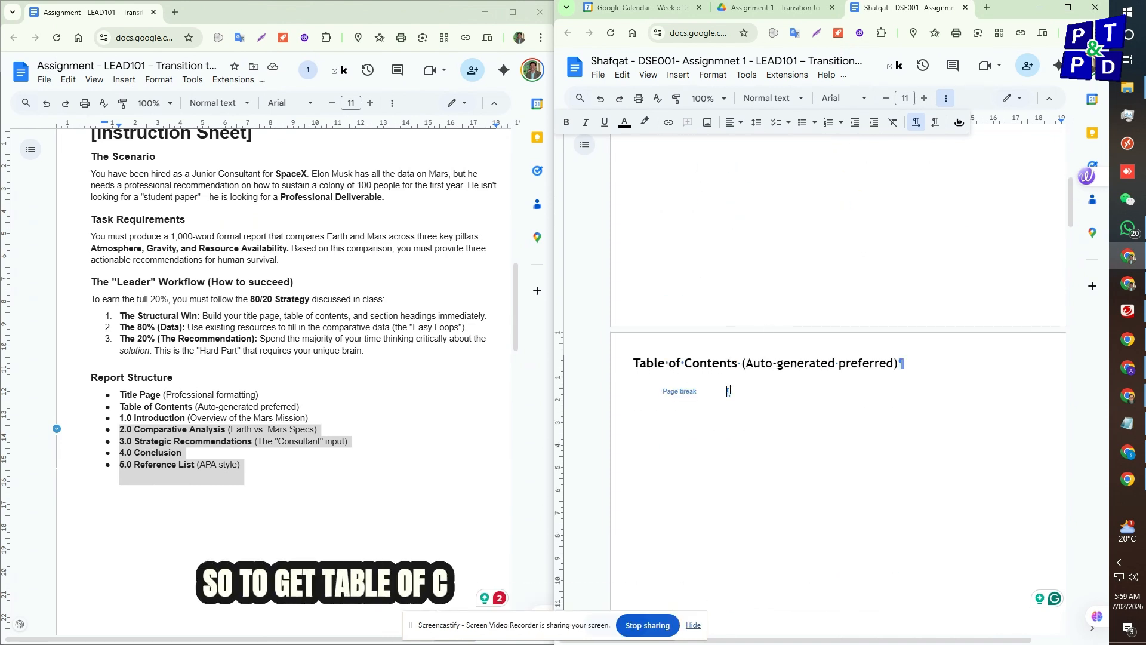
pyautogui.press('Up')
pyautogui.press('End')
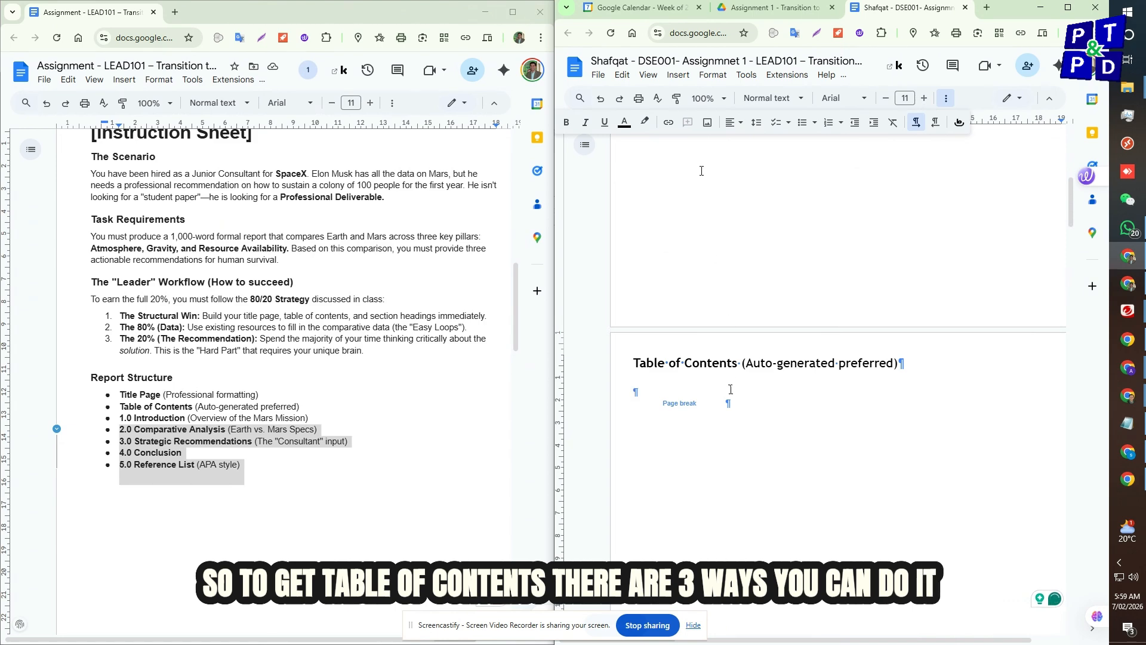
pyautogui.click(676, 76)
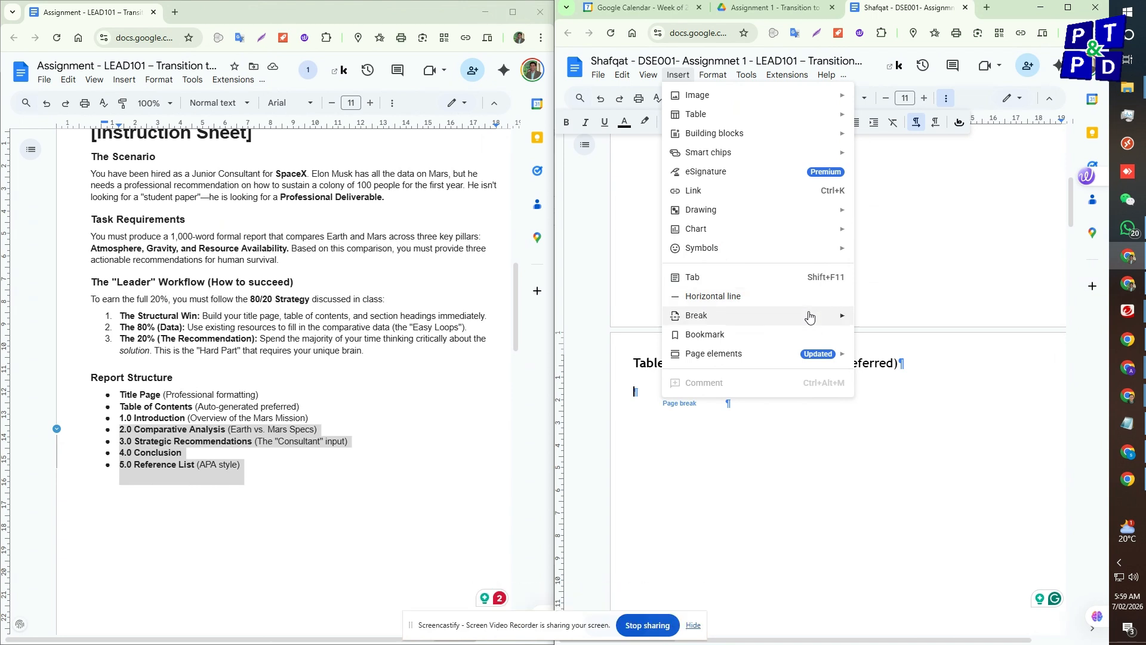
pyautogui.moveTo(831, 362)
pyautogui.moveTo(918, 363)
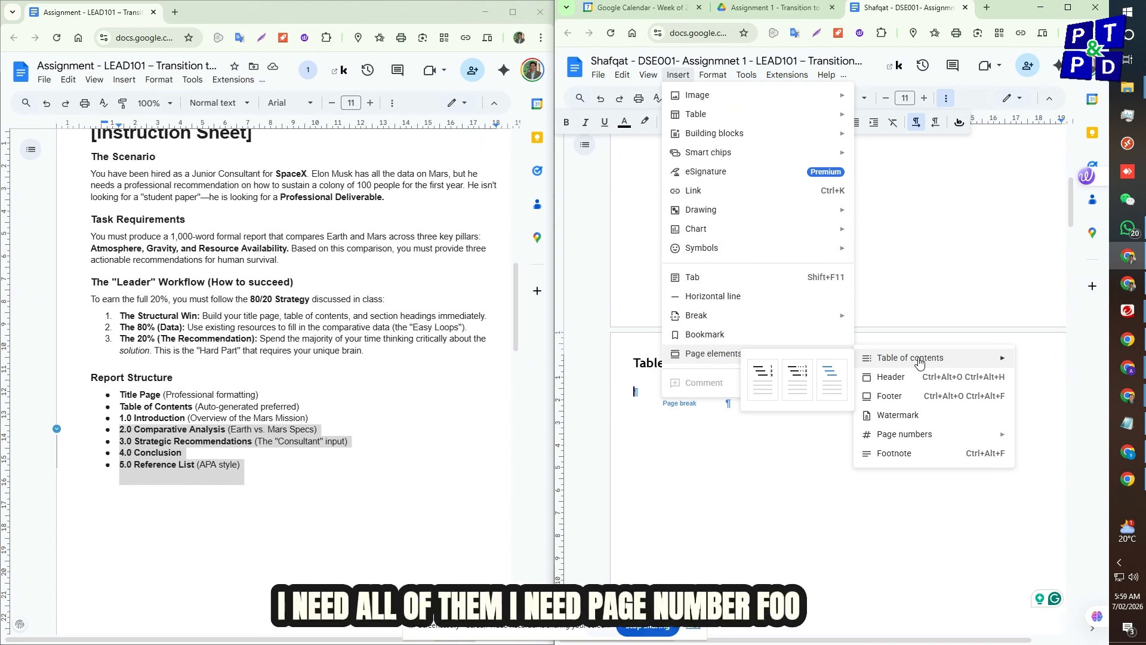
pyautogui.click(820, 380)
pyautogui.click(701, 391)
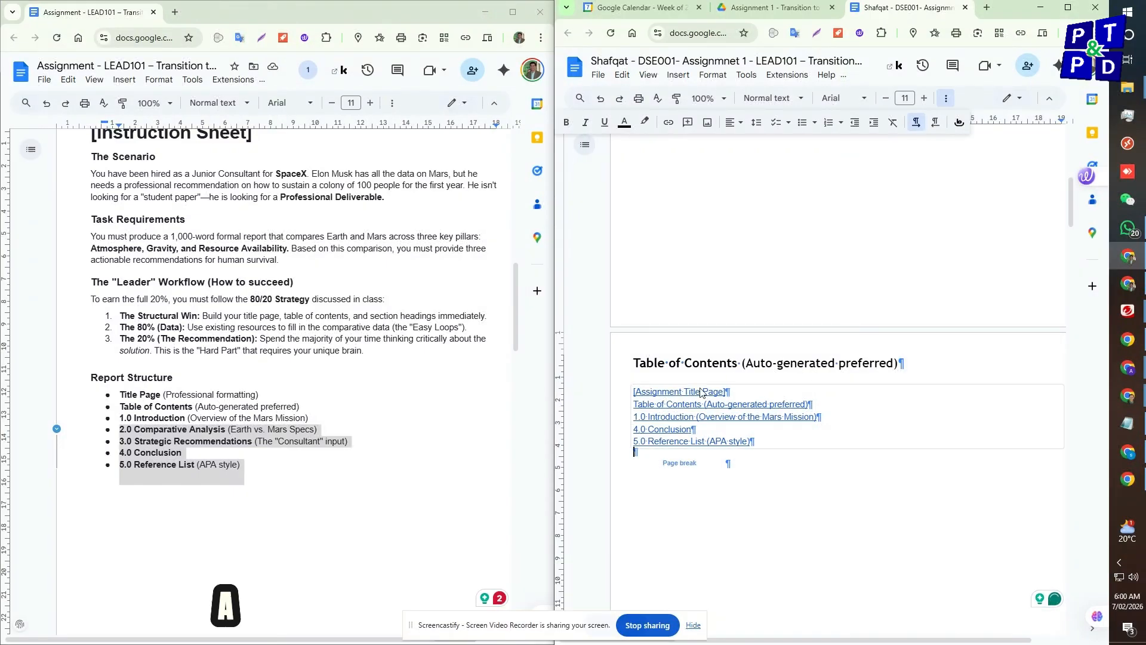
# Step: Change the "[Assignment Title Page]" line on the first page to the Title style
pyautogui.scroll(7, 810, 376)
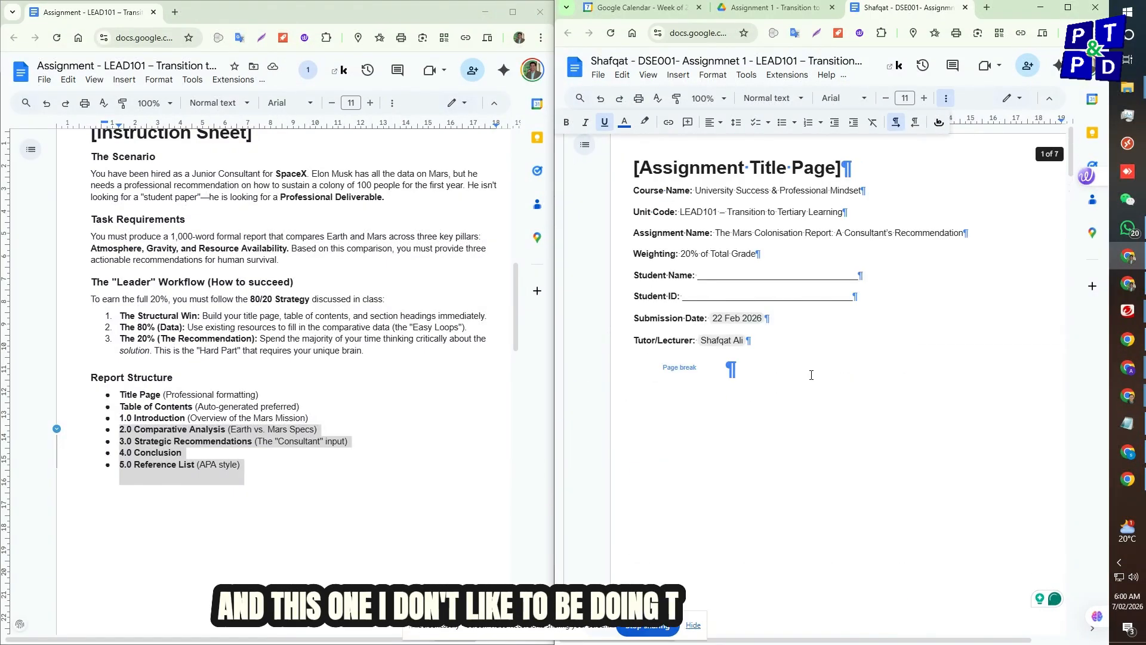
pyautogui.click(715, 173)
pyautogui.click(776, 98)
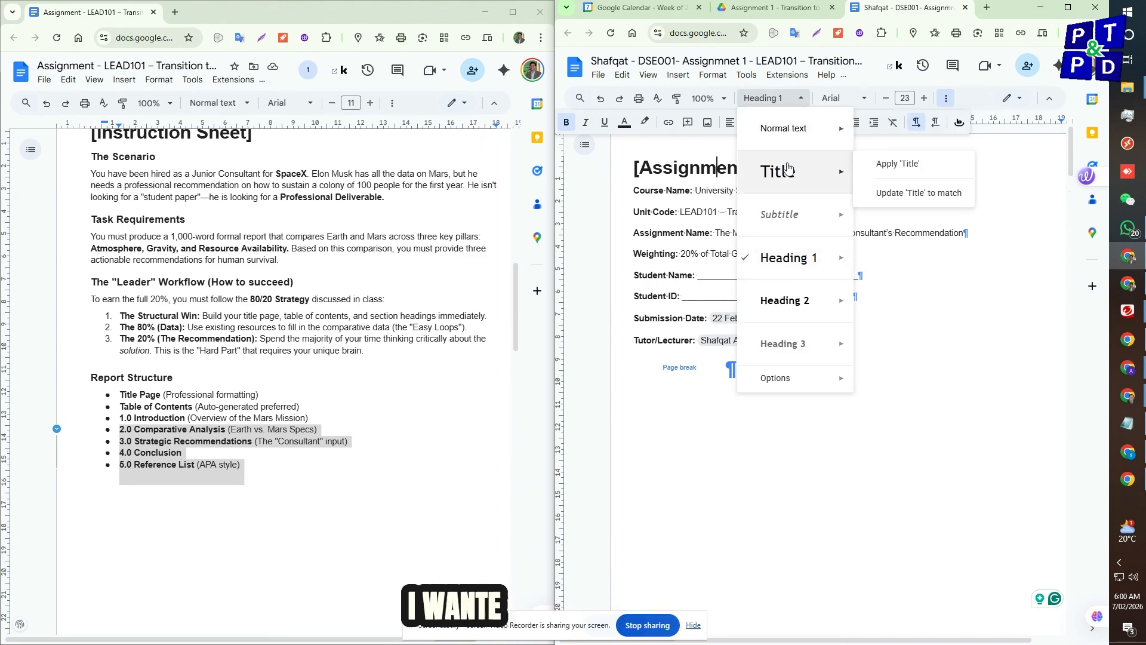
pyautogui.click(786, 172)
# Step: Update the table of contents to reflect the title page's changed style
pyautogui.scroll(-10, 817, 357)
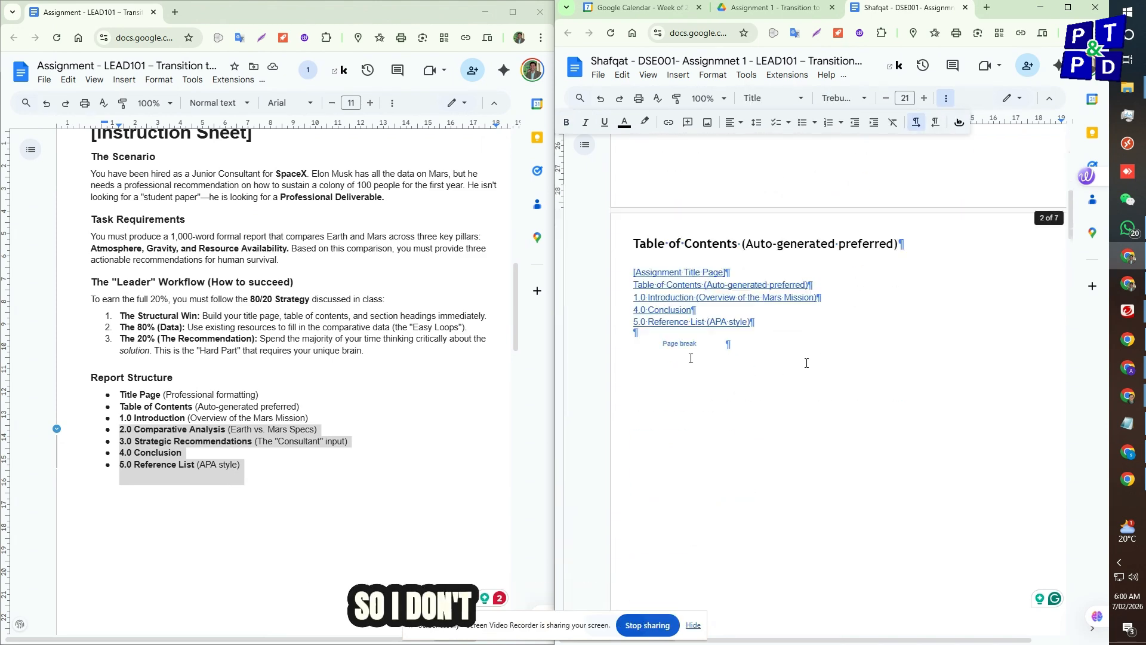
pyautogui.click(852, 294)
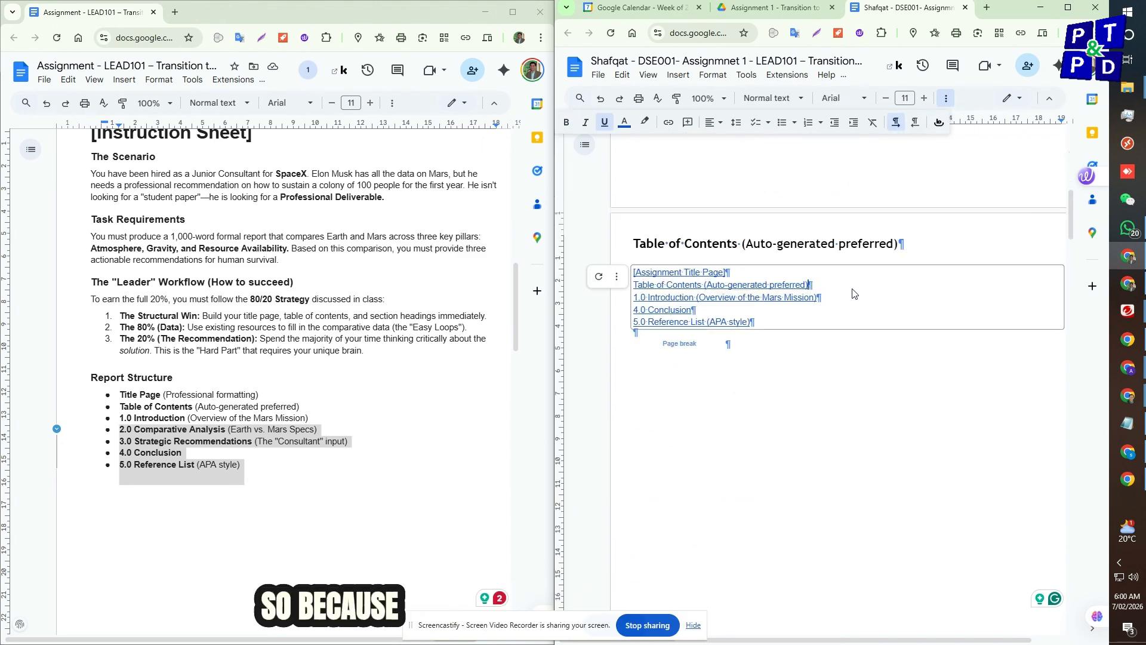
pyautogui.click(598, 279)
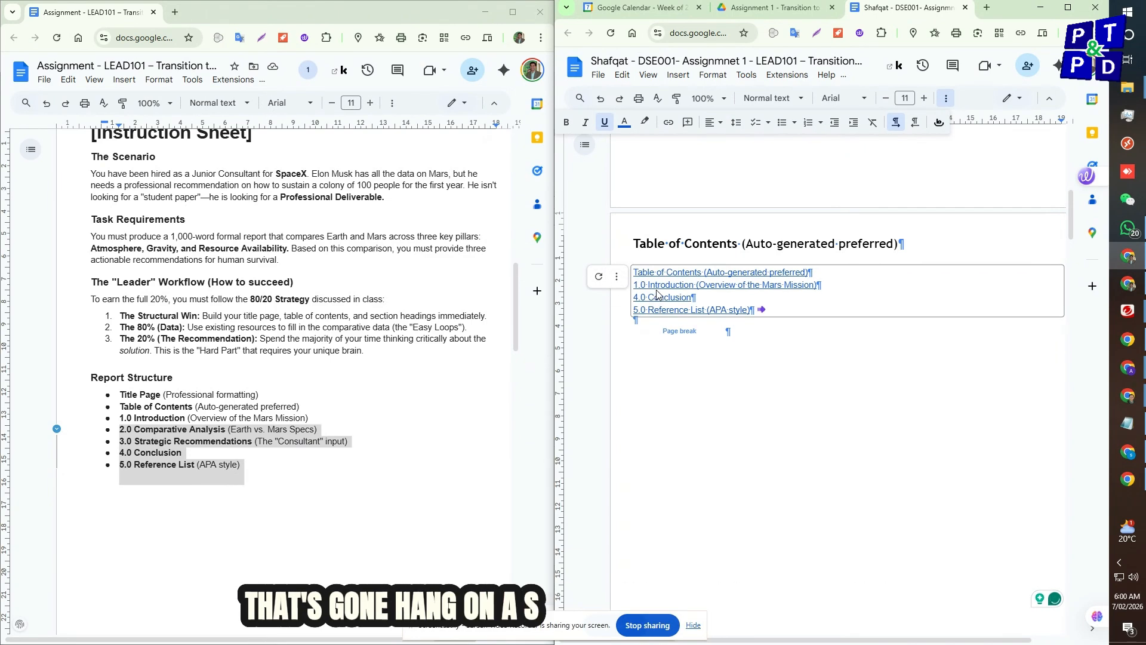
# Step: Apply Heading 1 to the "2.0 Comparative Analysis" and "3.0 Strategic Recommendations" lines
pyautogui.scroll(-10, 678, 299)
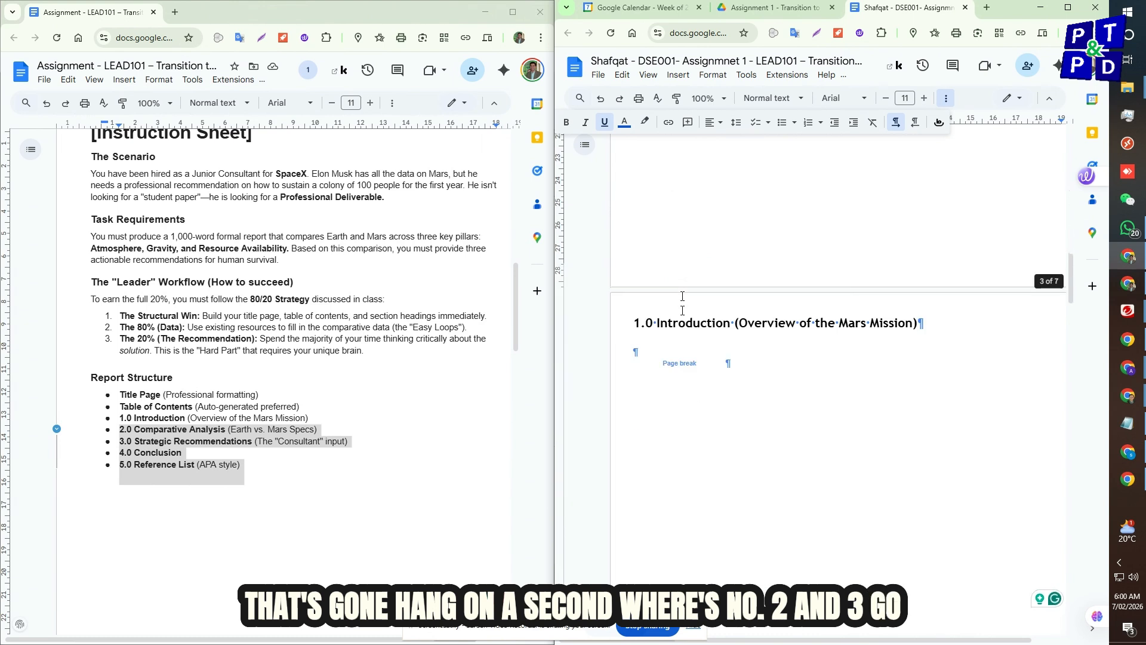
pyautogui.scroll(-5, 682, 314)
pyautogui.click(669, 351)
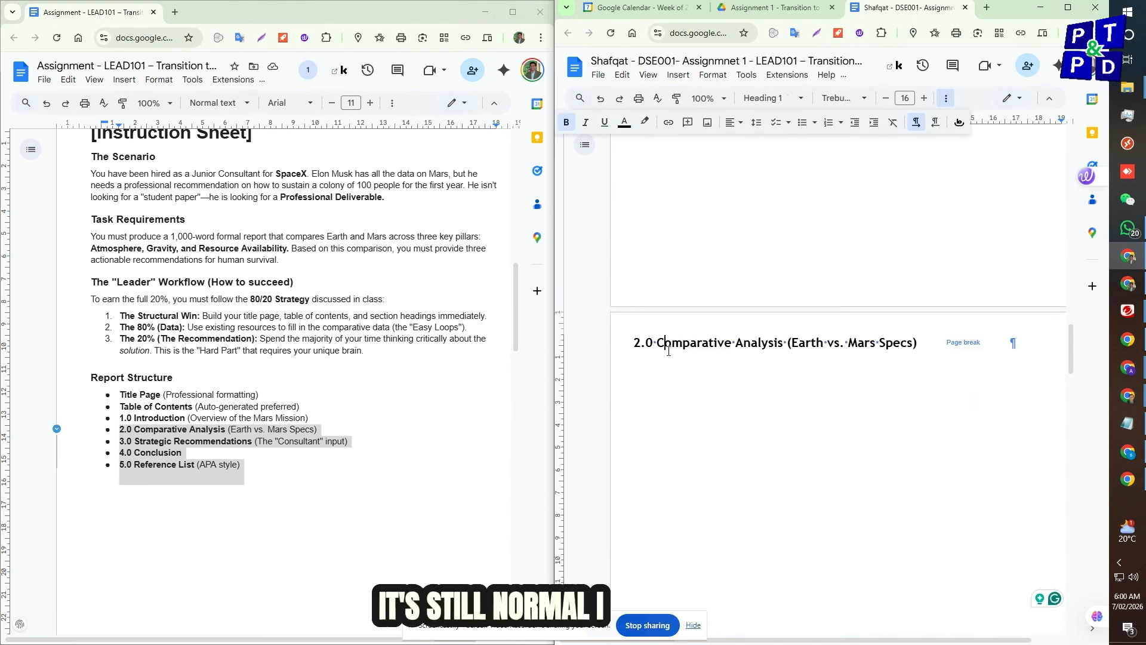
pyautogui.scroll(-10, 668, 351)
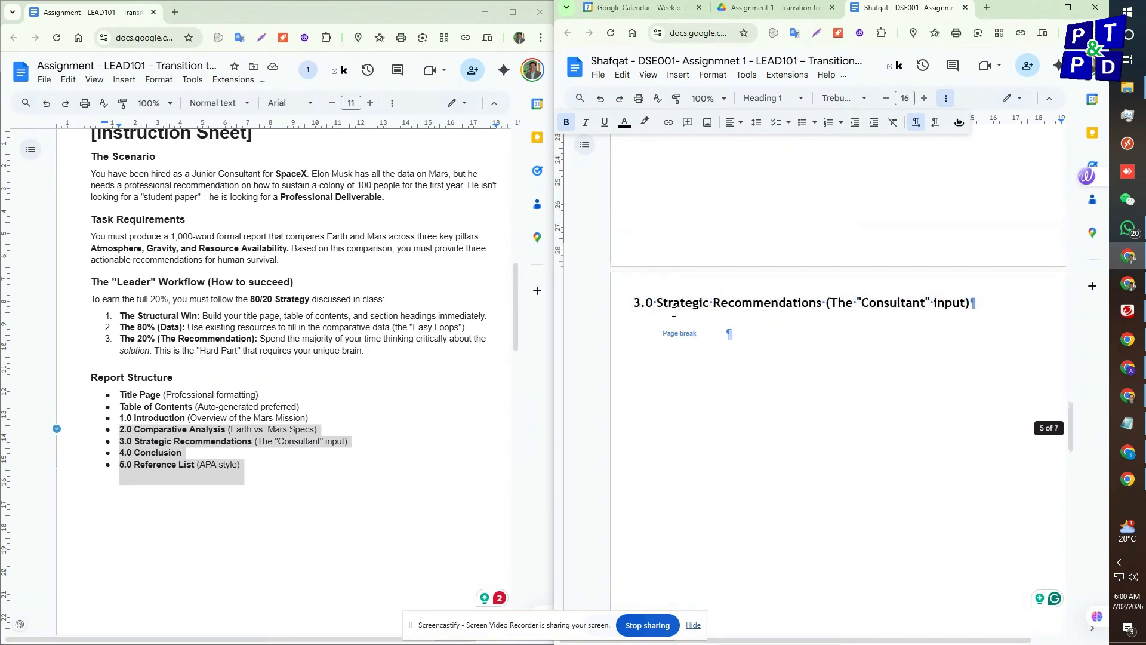
pyautogui.click(670, 302)
pyautogui.hotkey('ctrl', 'alt', '1')
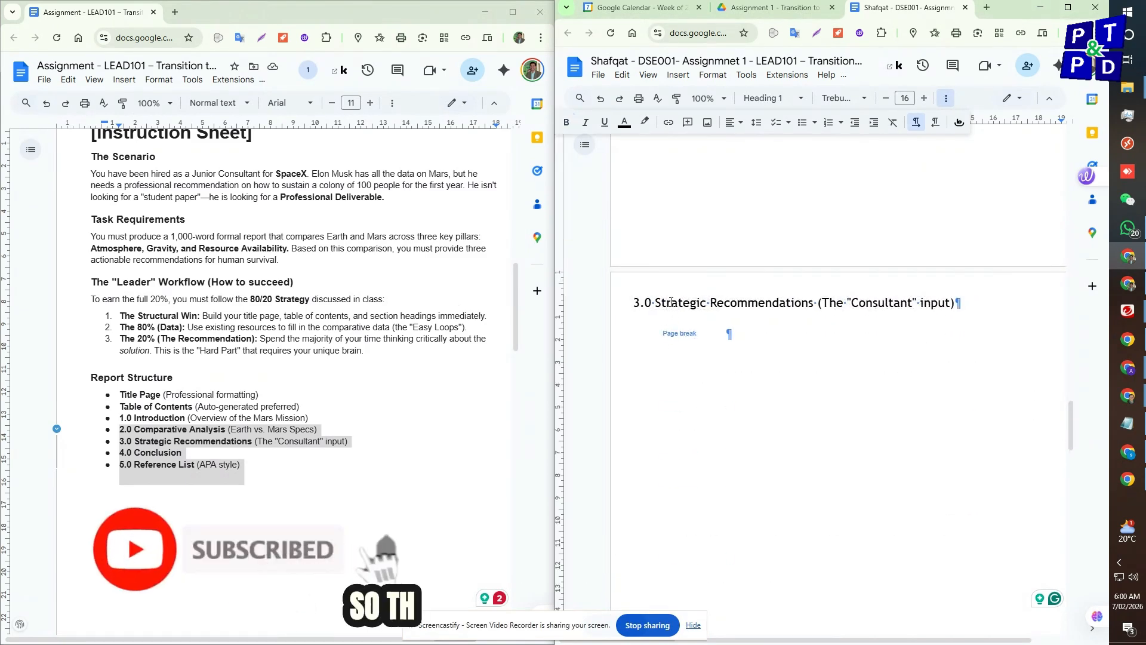
# Step: Refresh the table of contents so it includes sections 2.0 and 3.0
pyautogui.scroll(20, 758, 227)
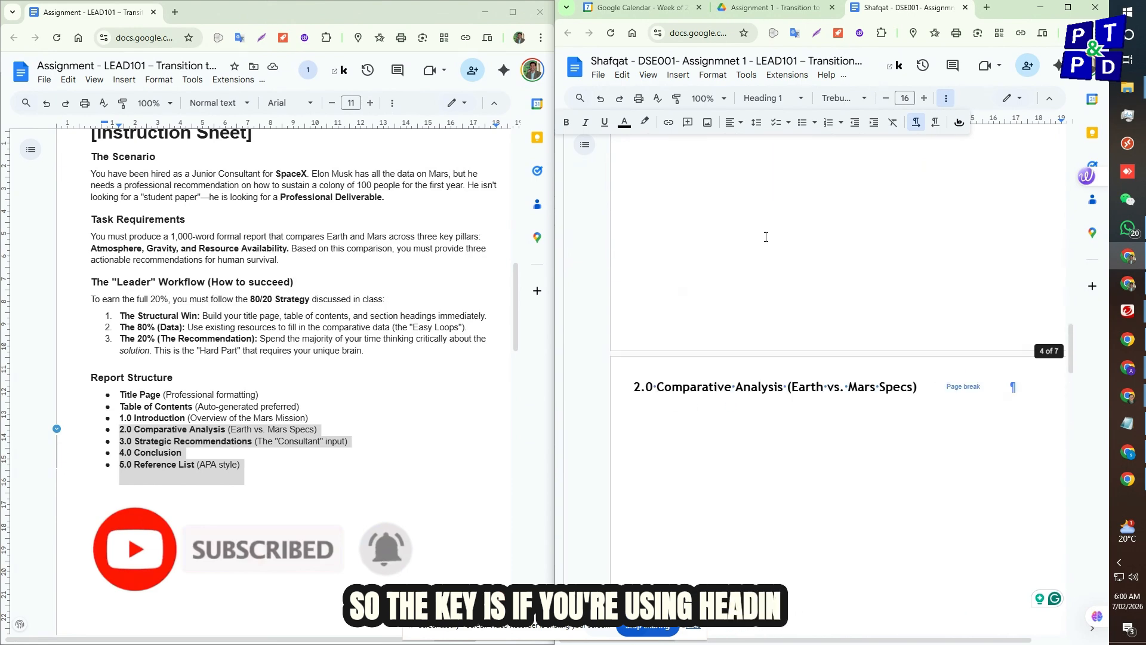
pyautogui.scroll(4, 766, 237)
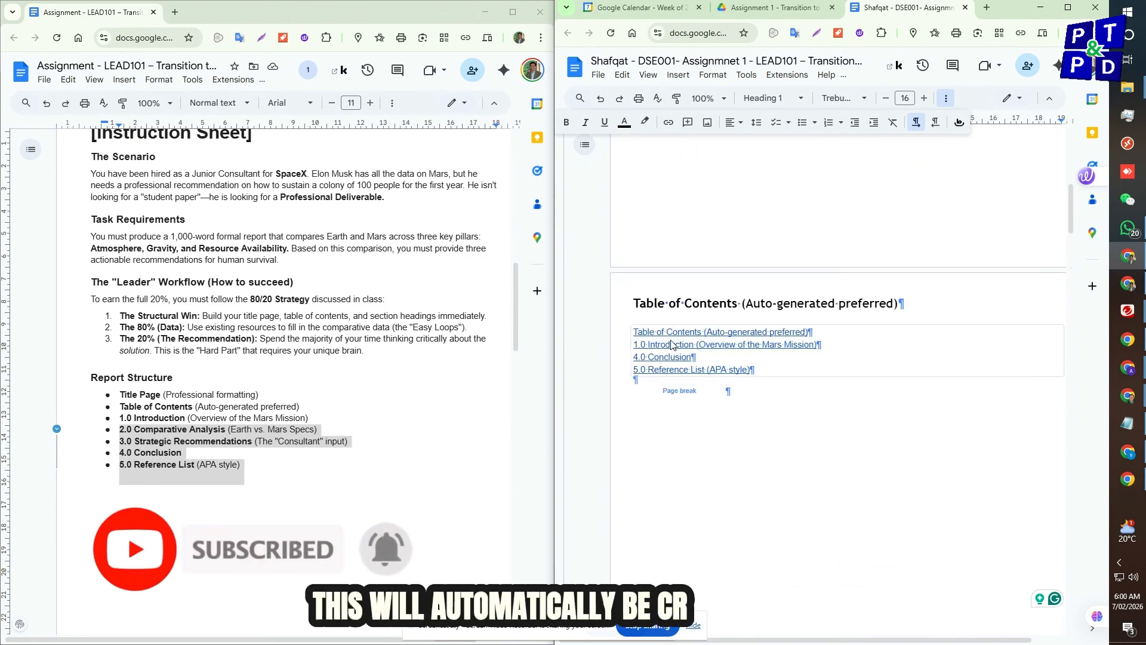
pyautogui.click(641, 343)
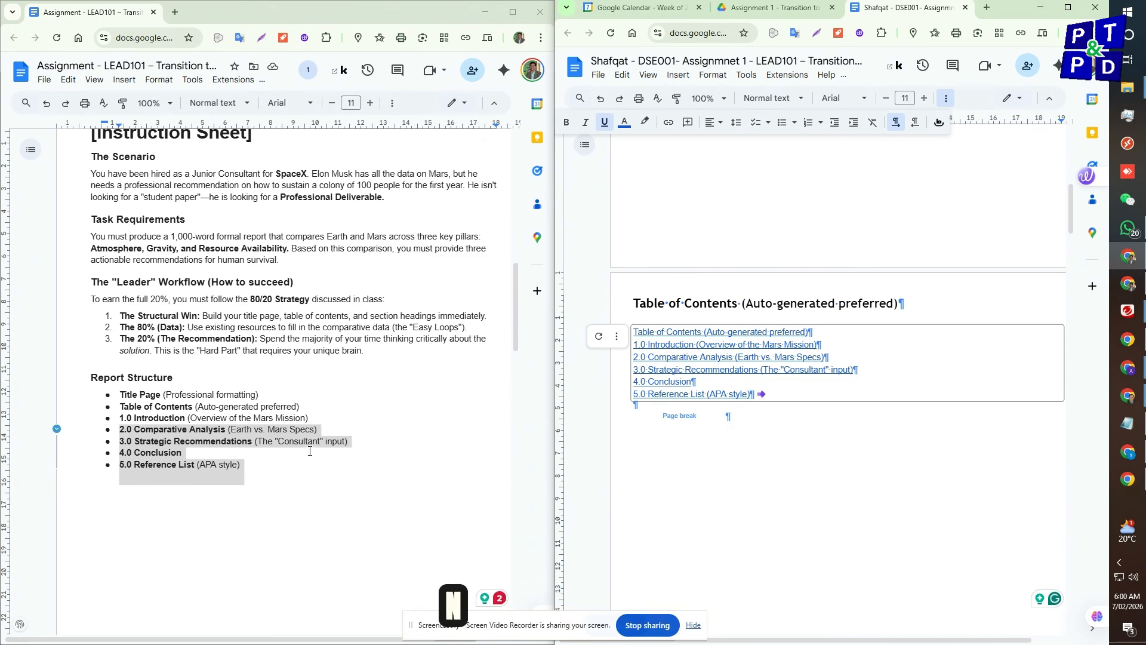
# Step: Examine the High Distinction criteria in the instruction document's marking rubric, including the Data Accuracy requirement
pyautogui.scroll(-10, 324, 442)
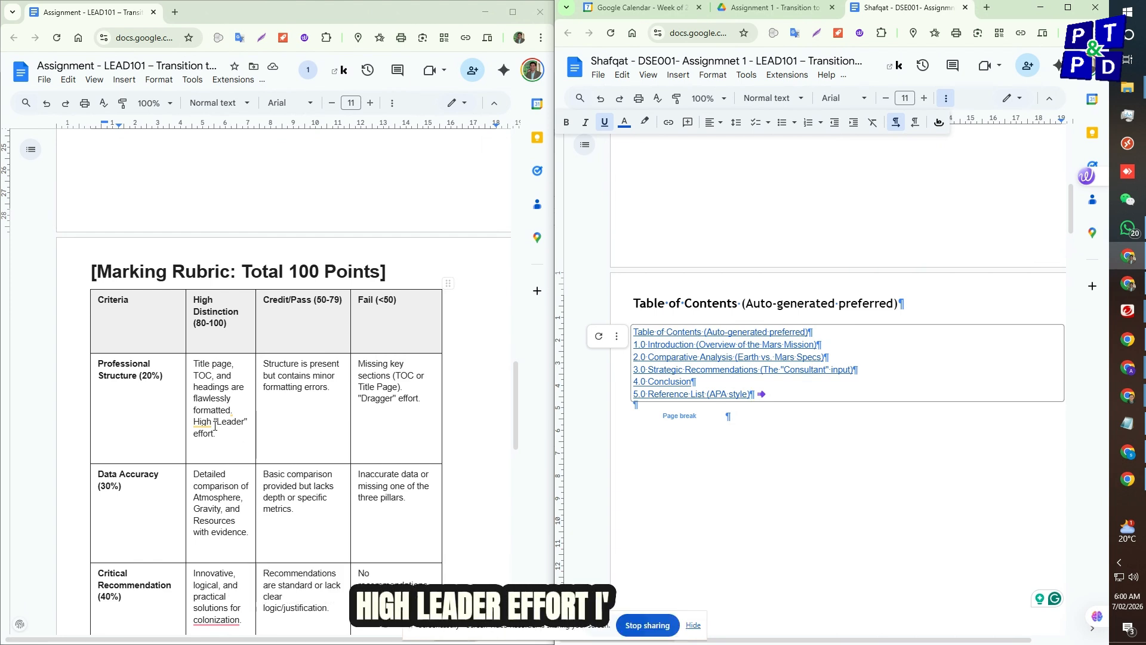
pyautogui.scroll(-1, 220, 427)
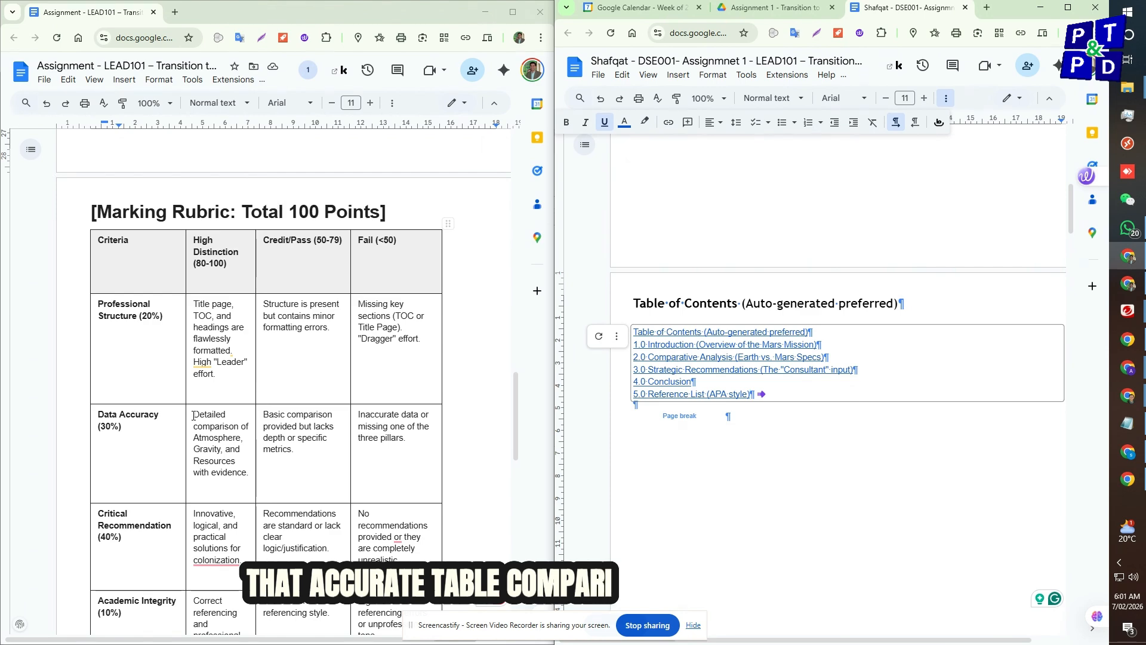
pyautogui.moveTo(194, 416); pyautogui.dragTo(247, 475)
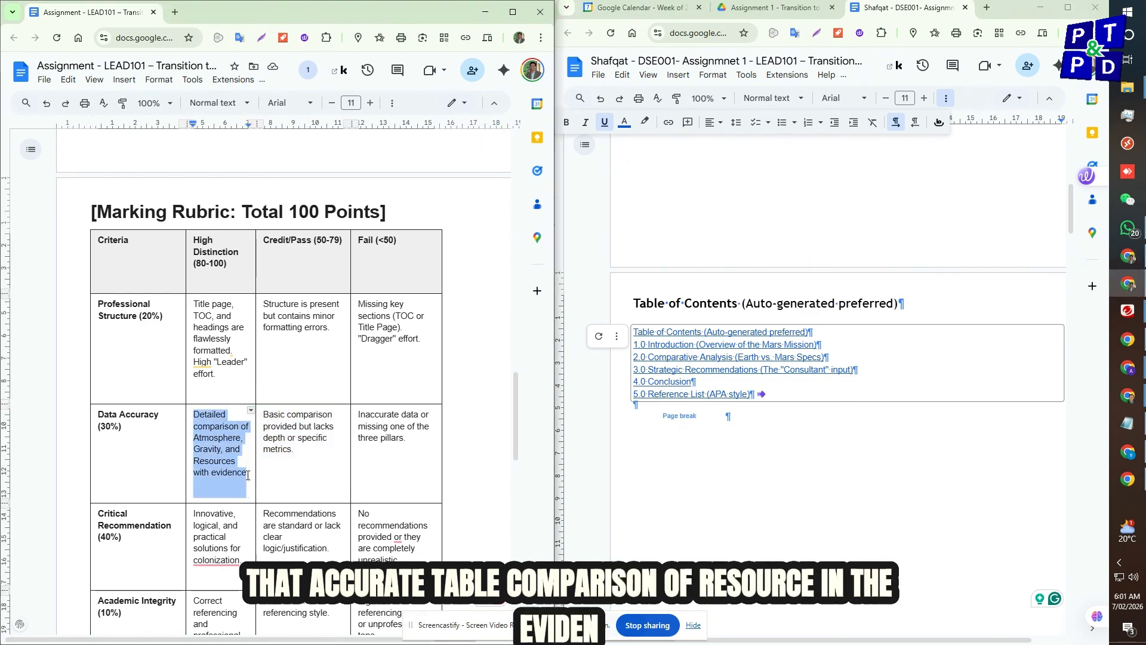
pyautogui.scroll(-2, 247, 476)
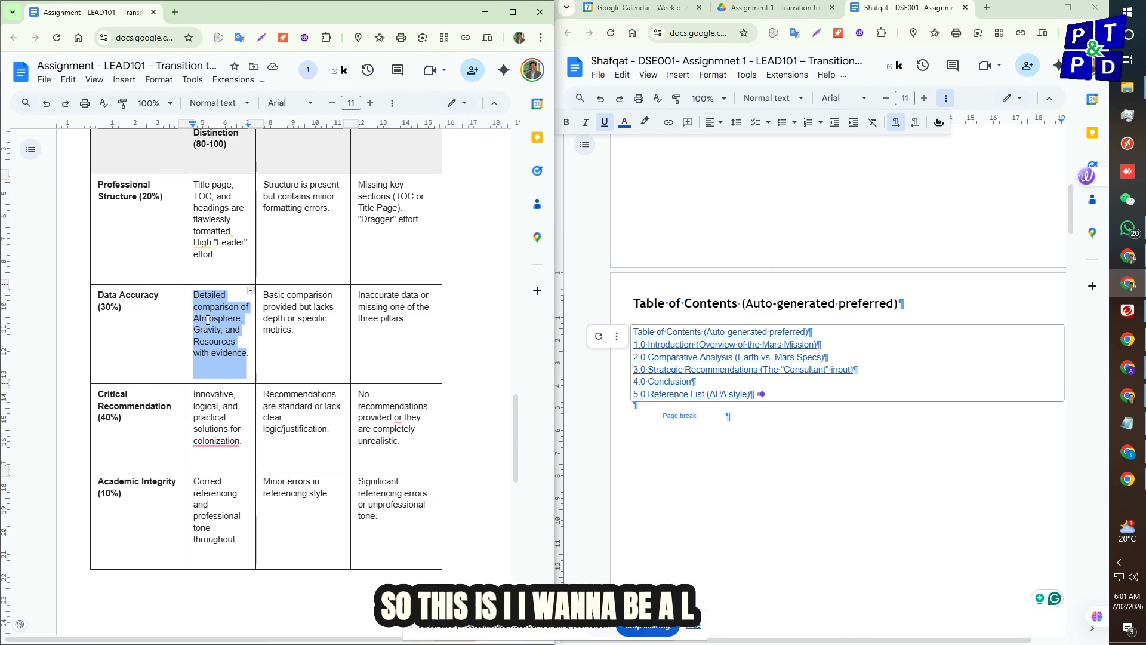
pyautogui.scroll(1, 198, 248)
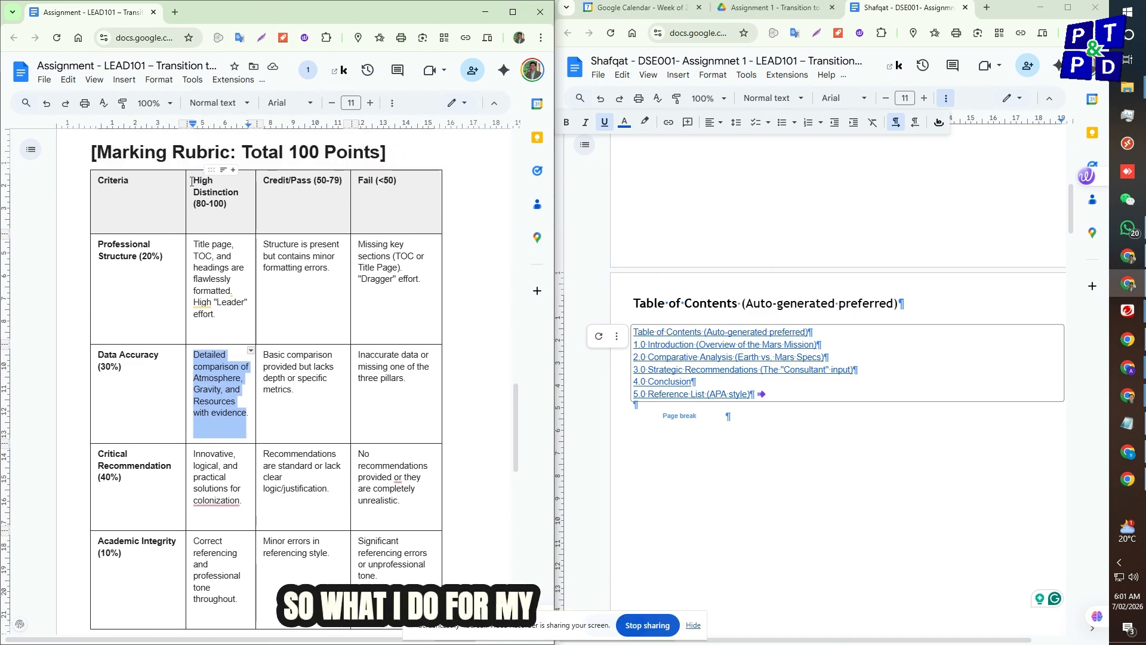
pyautogui.moveTo(193, 183); pyautogui.dragTo(242, 575)
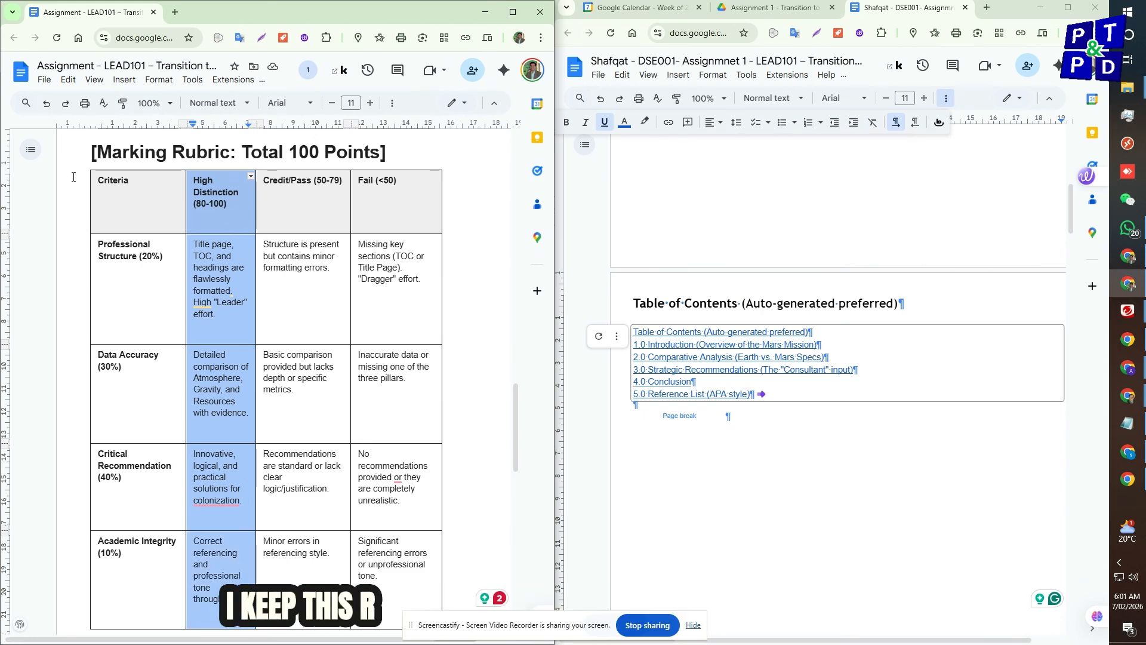
# Step: Copy the marking rubric heading and table from the instruction document into the submission document, directly above the Table of Contents heading
pyautogui.moveTo(106, 154); pyautogui.dragTo(355, 390)
pyautogui.hotkey('ctrl', 'c')
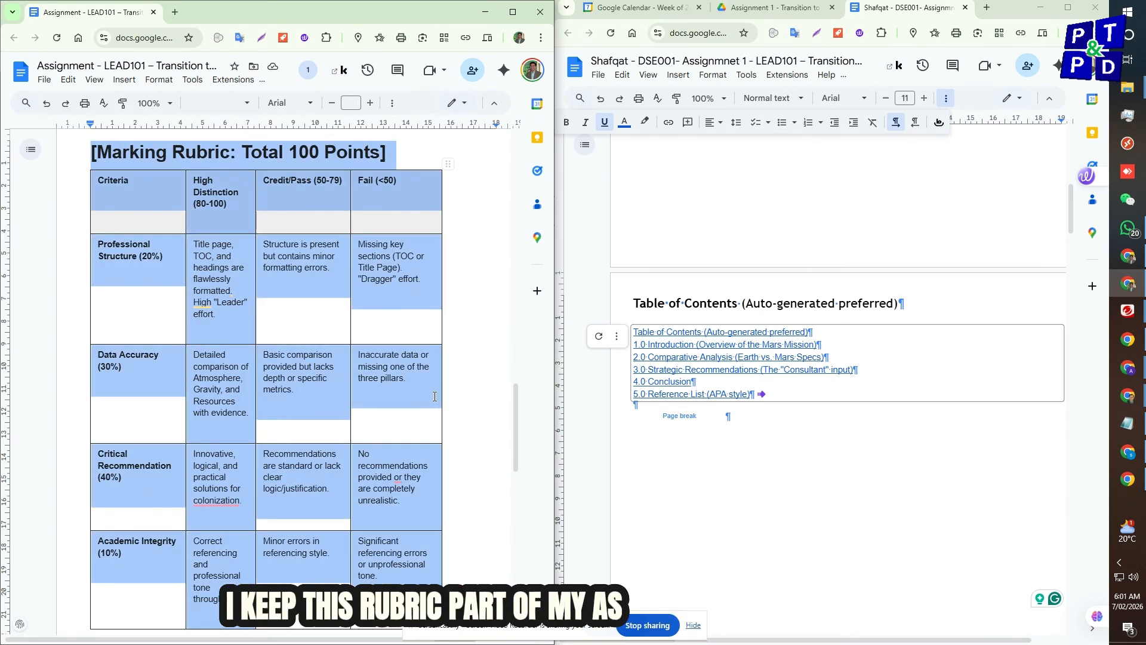
pyautogui.scroll(5, 730, 275)
pyautogui.scroll(-4, 730, 275)
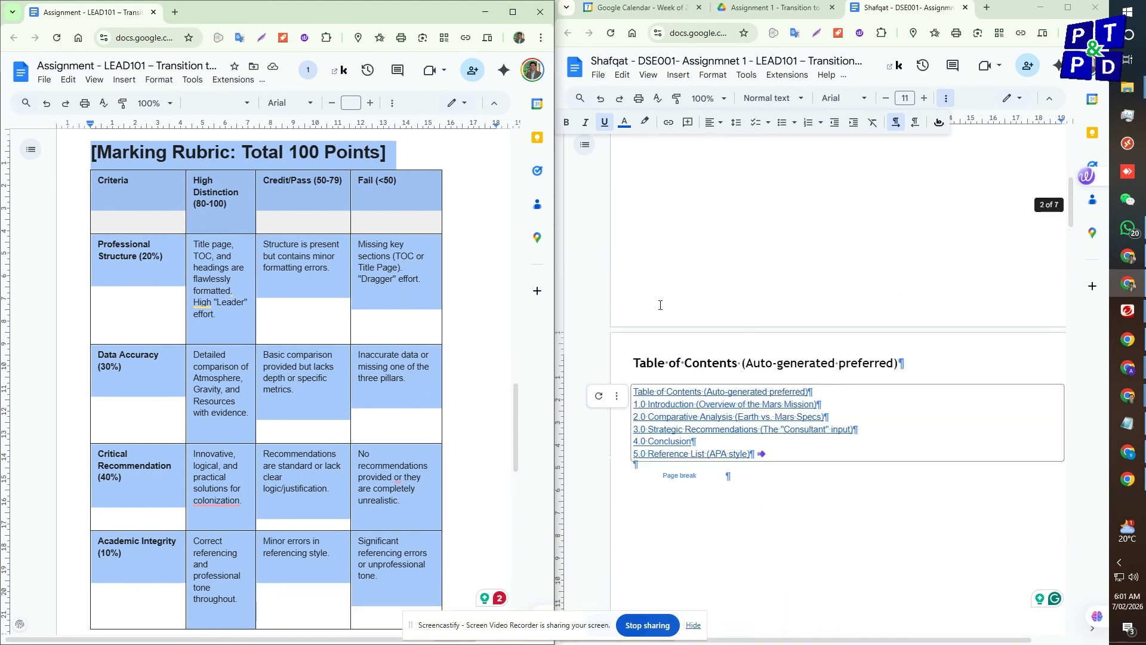
pyautogui.click(649, 355)
pyautogui.press('Return')
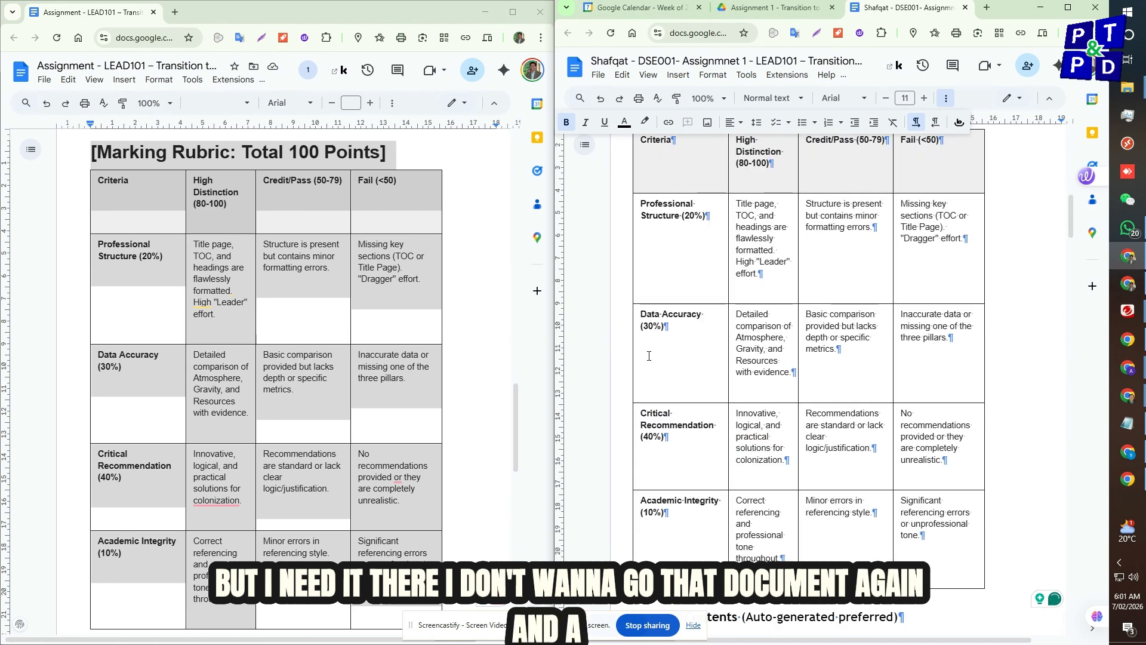
pyautogui.hotkey('ctrl', 'v')
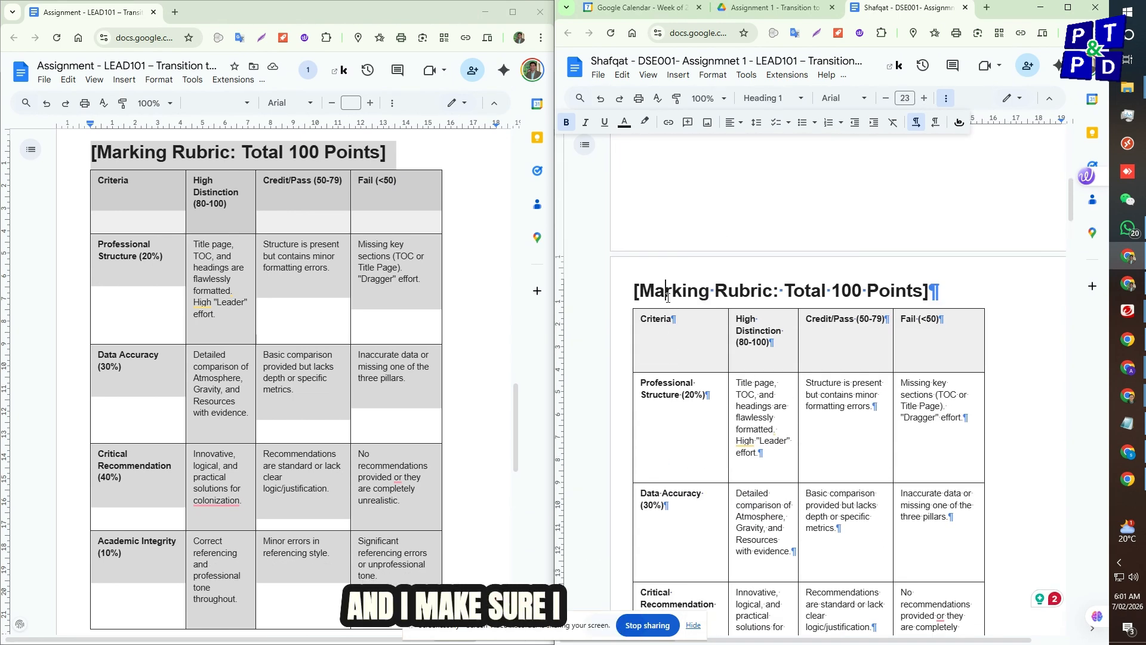
# Step: Change the "[Marking Rubric: Total 100 Points]" heading to Normal text and insert a page break after the rubric table
pyautogui.click(804, 108)
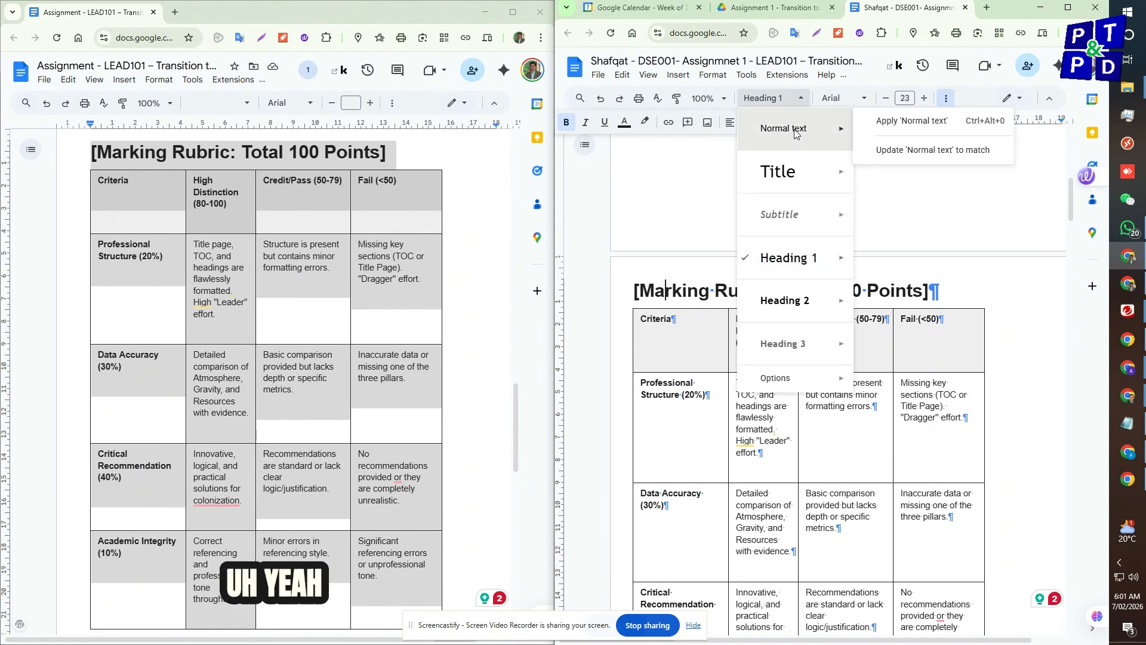
pyautogui.click(770, 123)
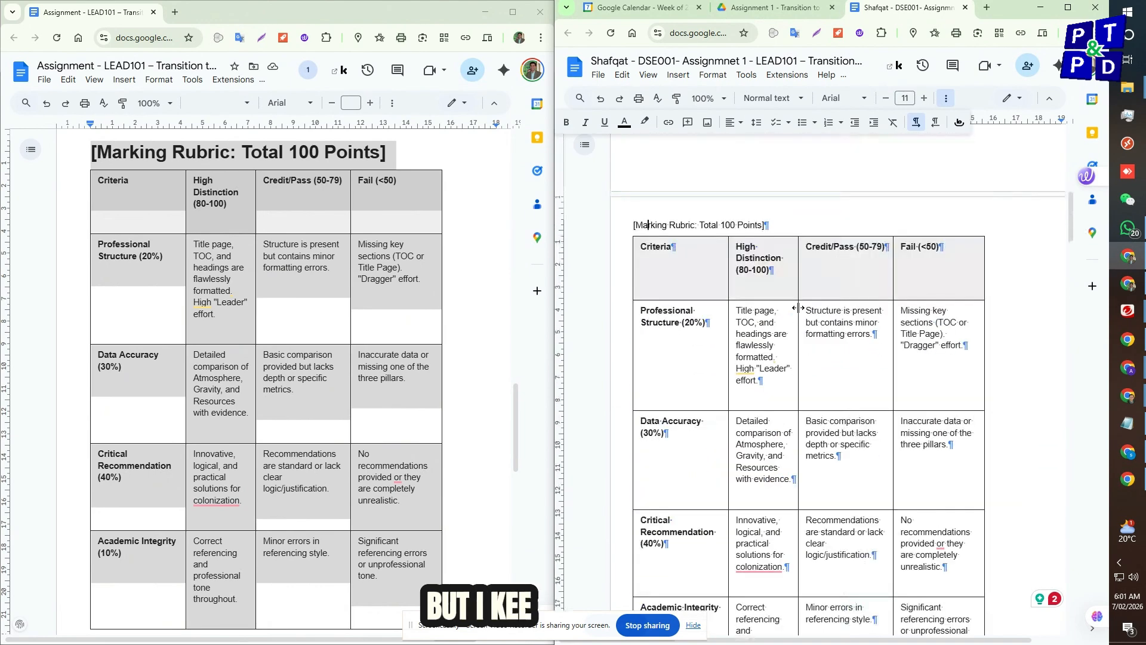
pyautogui.scroll(-5, 798, 308)
pyautogui.hotkey('ctrl', 'Return')
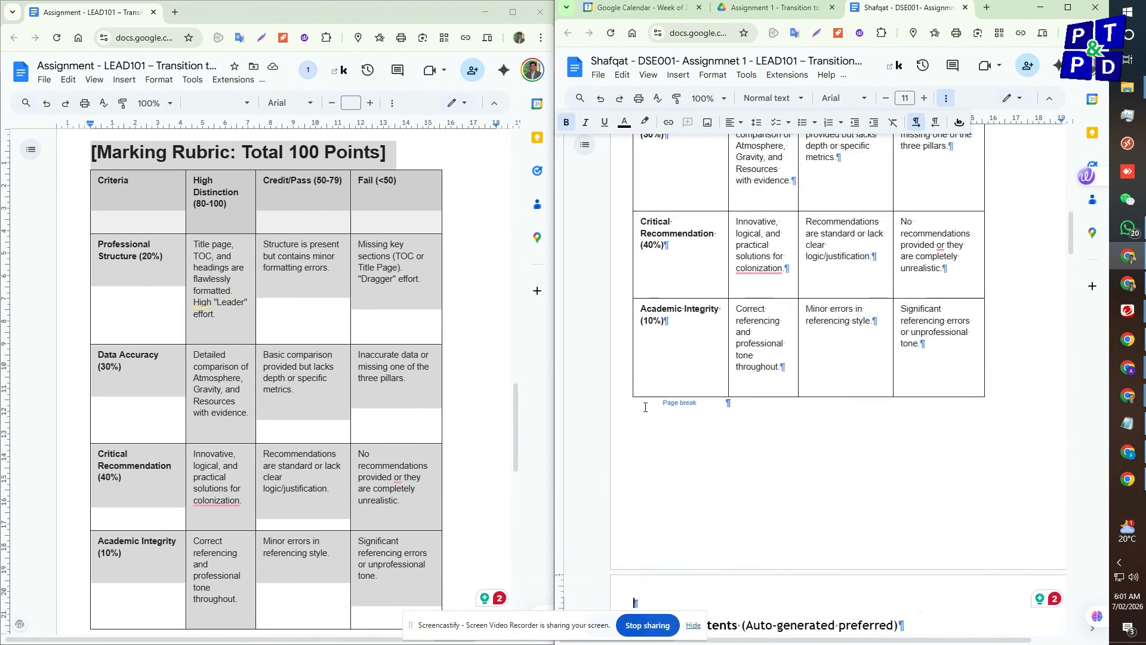
# Step: Delete "(Auto-generated preferred)" from the Table of Contents heading
pyautogui.scroll(-4, 649, 407)
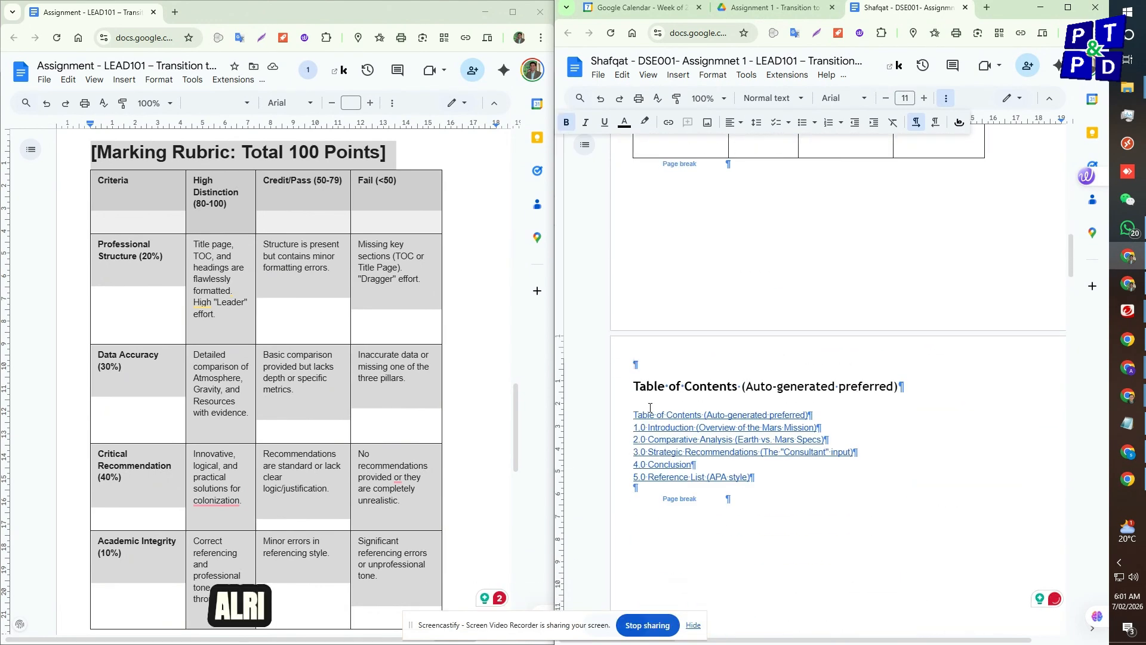
pyautogui.moveTo(740, 388); pyautogui.dragTo(903, 387)
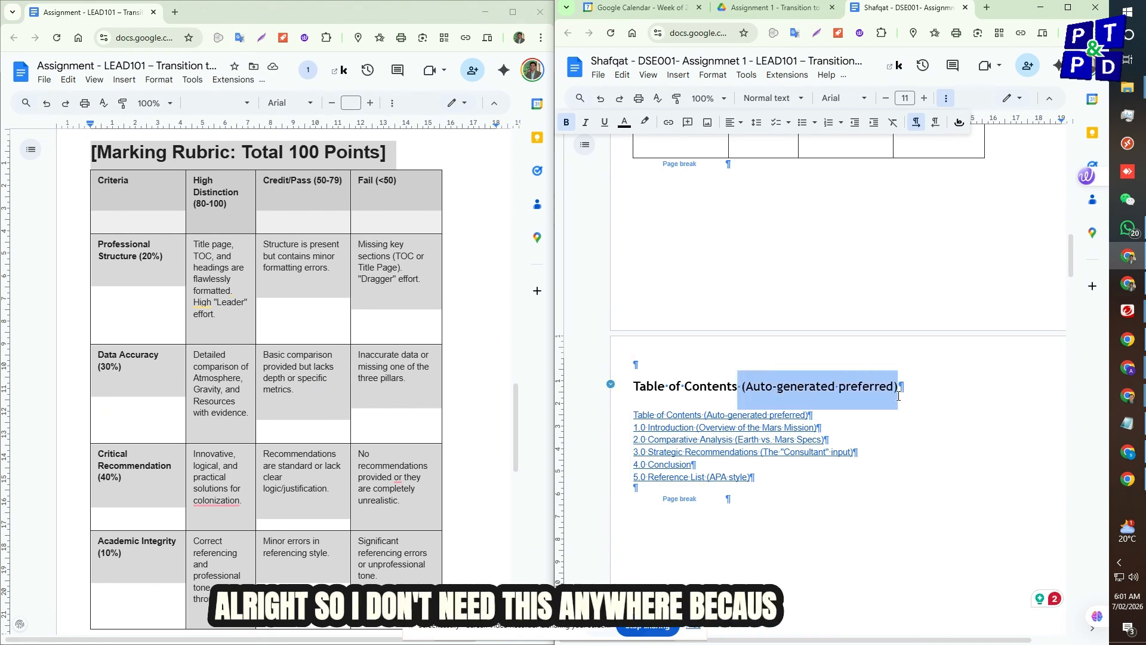
pyautogui.press('BackSpace')
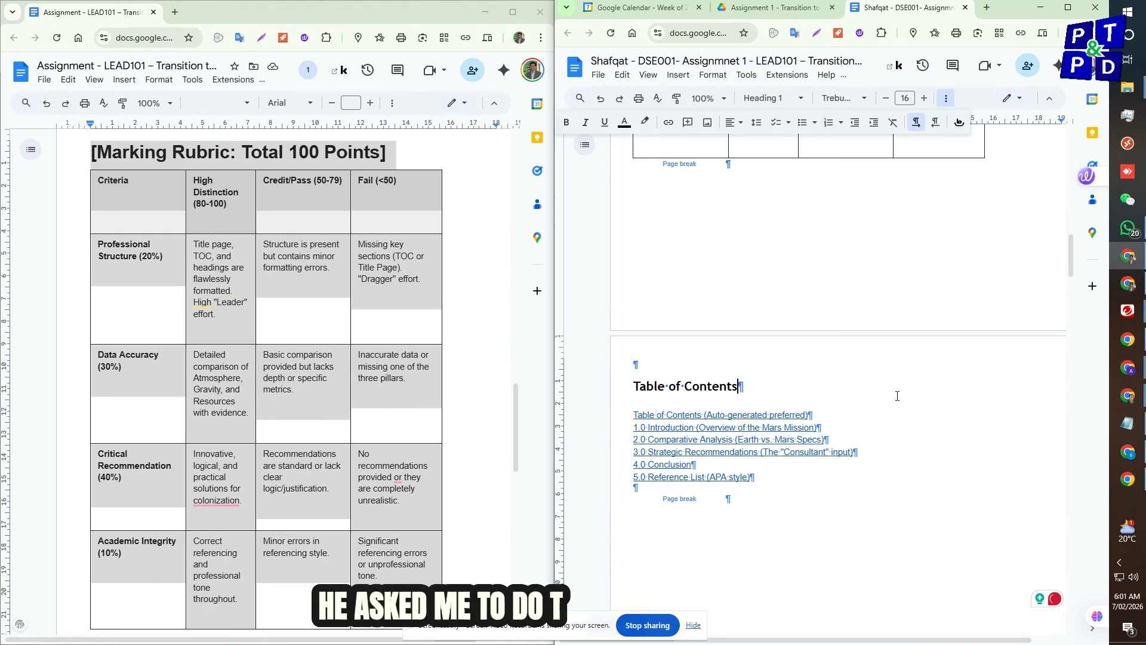
# Step: Copy the task requirement sentence about providing three actionable recommendations for human survival into the submission document under the 3.0 Strategic Recommendations heading
pyautogui.scroll(-10, 805, 461)
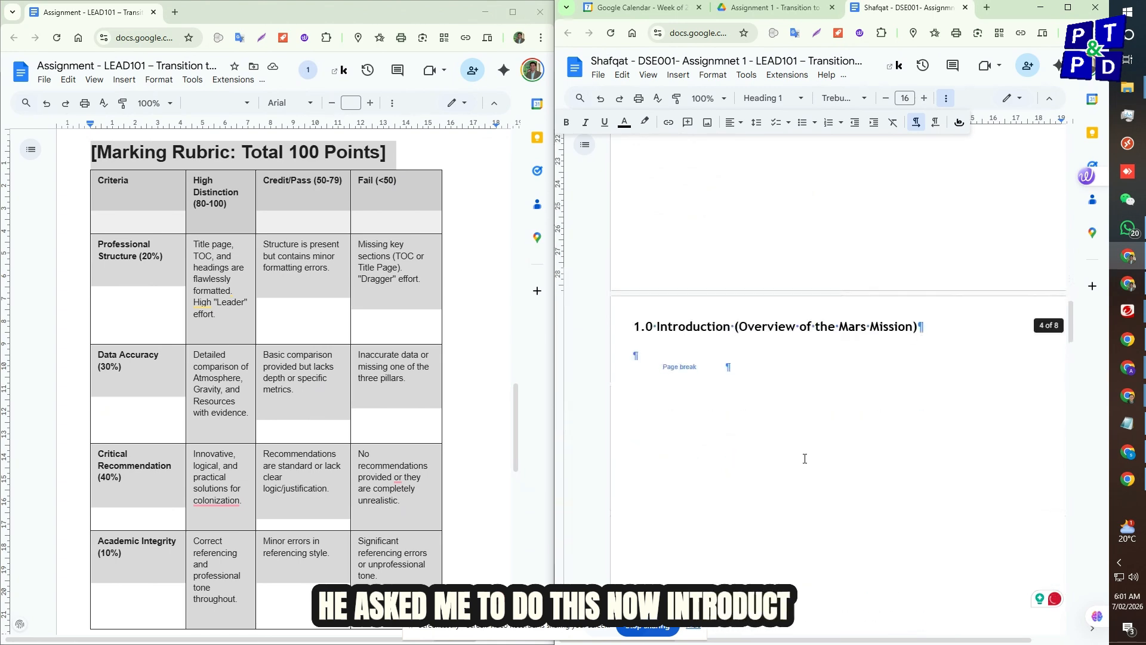
pyautogui.scroll(5, 661, 415)
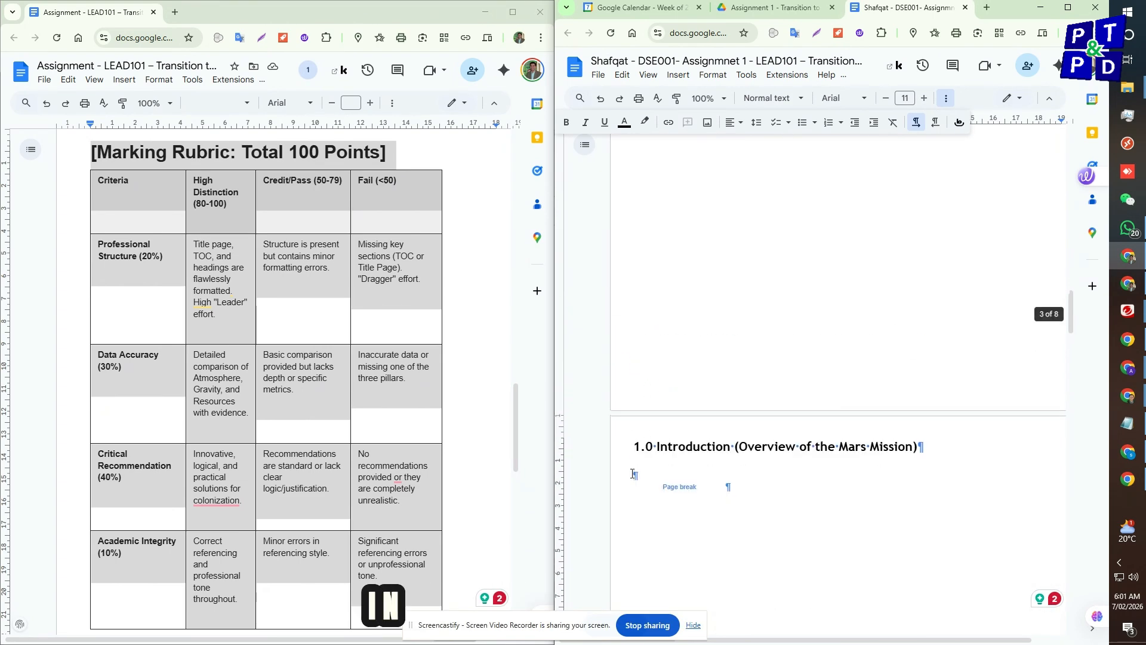
pyautogui.scroll(10, 181, 412)
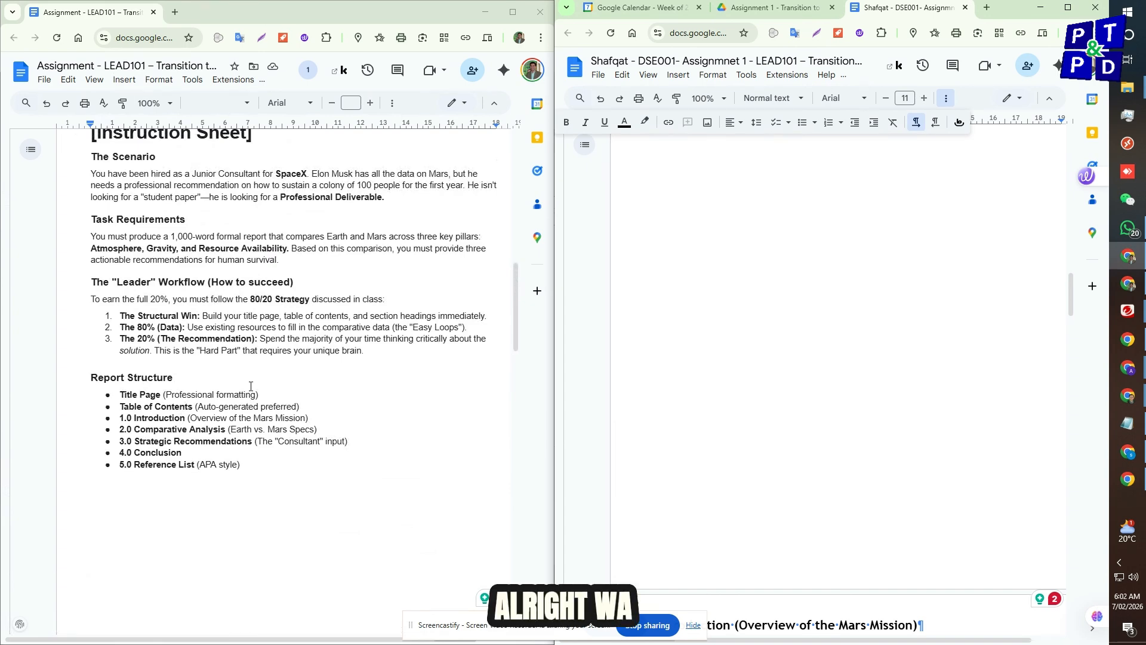
pyautogui.scroll(2, 251, 386)
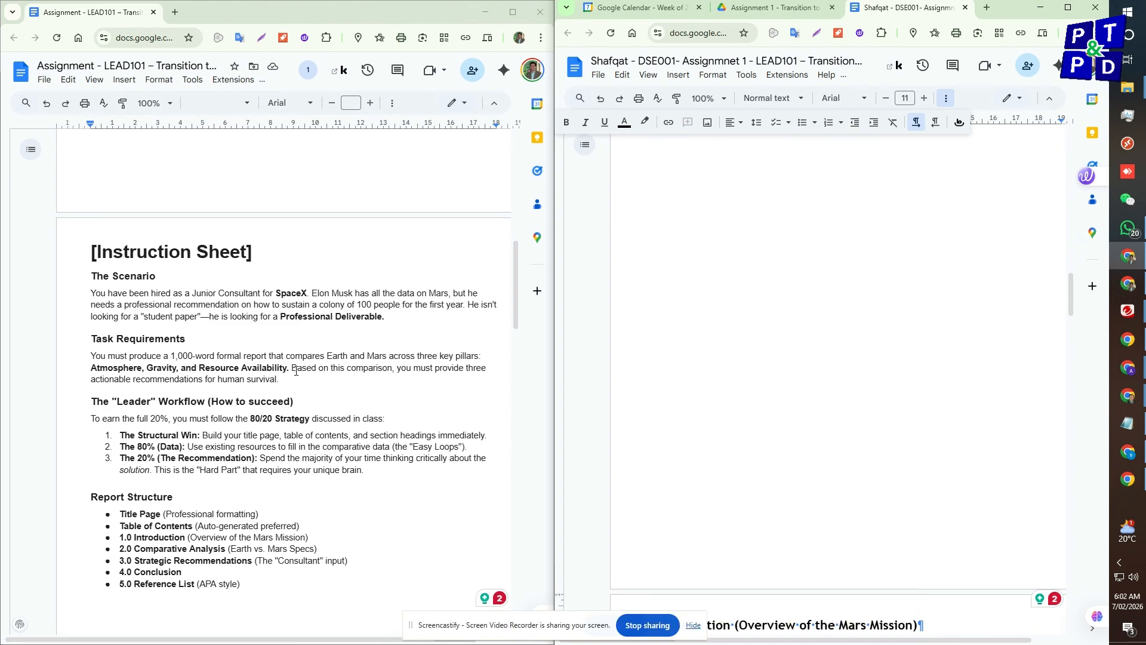
pyautogui.moveTo(297, 369); pyautogui.dragTo(311, 386)
pyautogui.hotkey('ctrl', 'c')
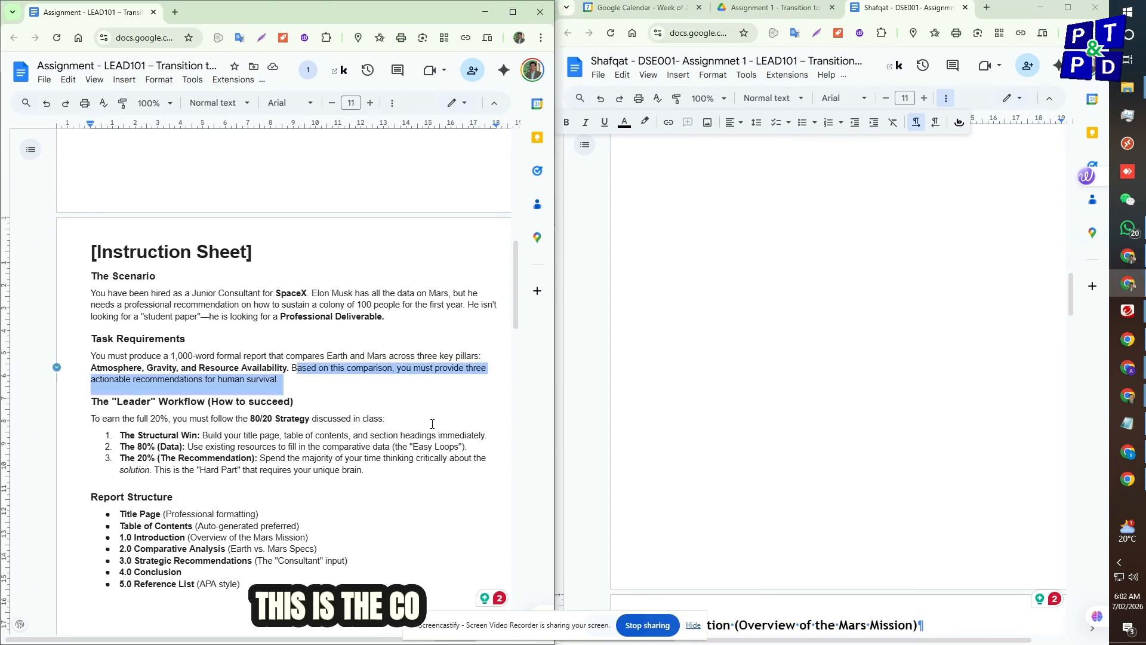
pyautogui.scroll(-15, 718, 457)
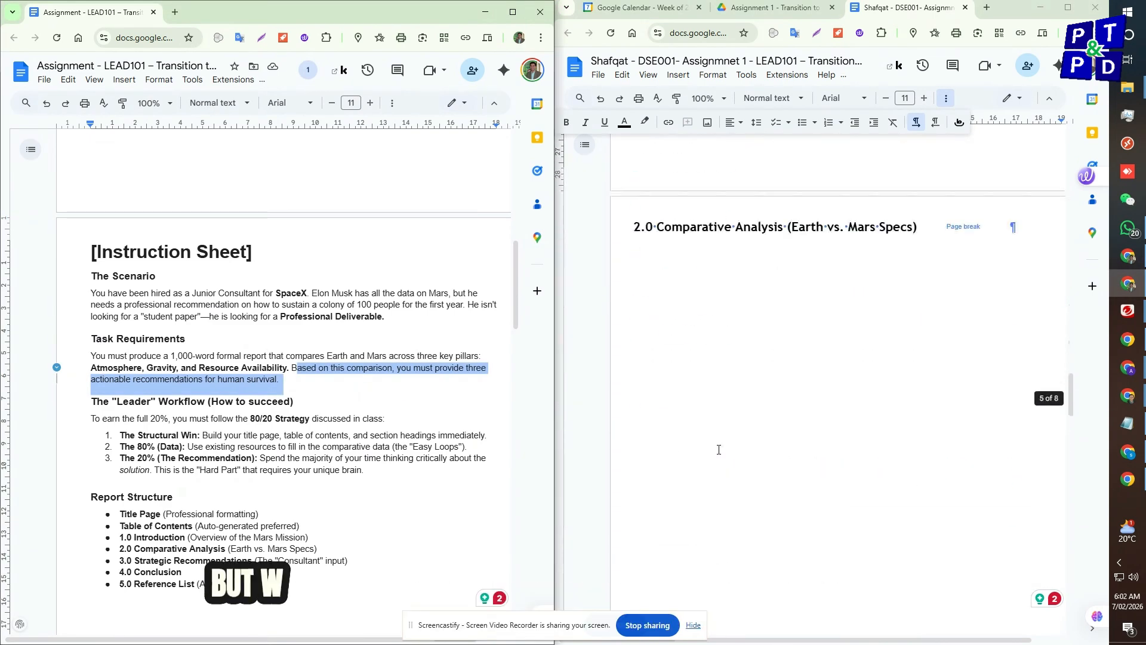
pyautogui.scroll(-8, 718, 449)
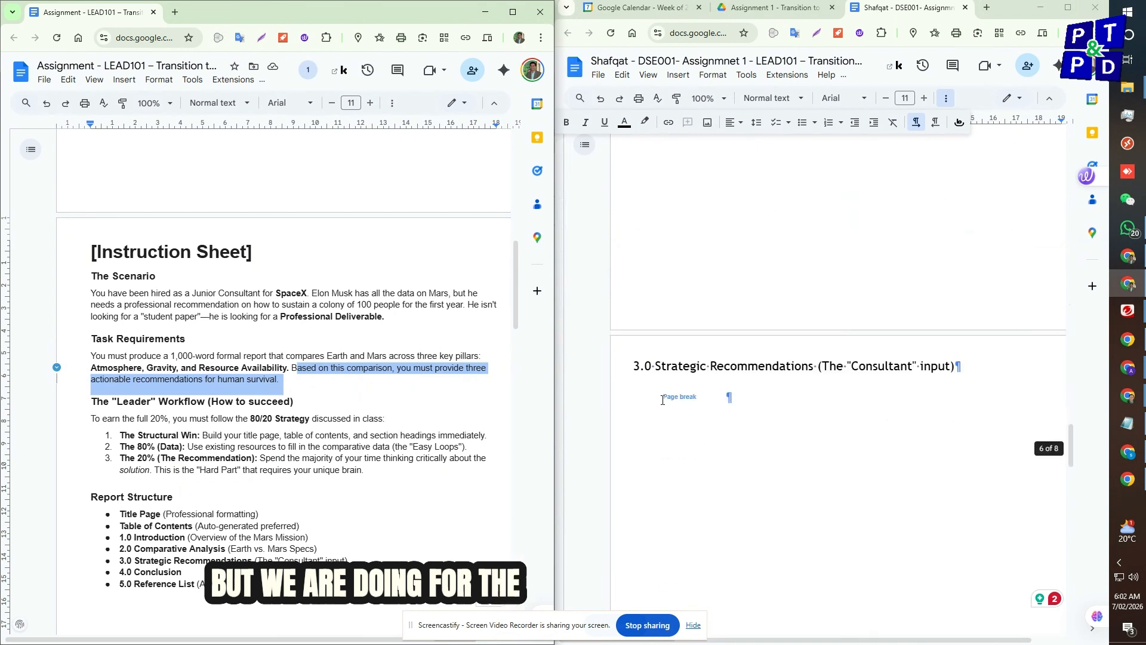
pyautogui.click(957, 364)
pyautogui.press('Return')
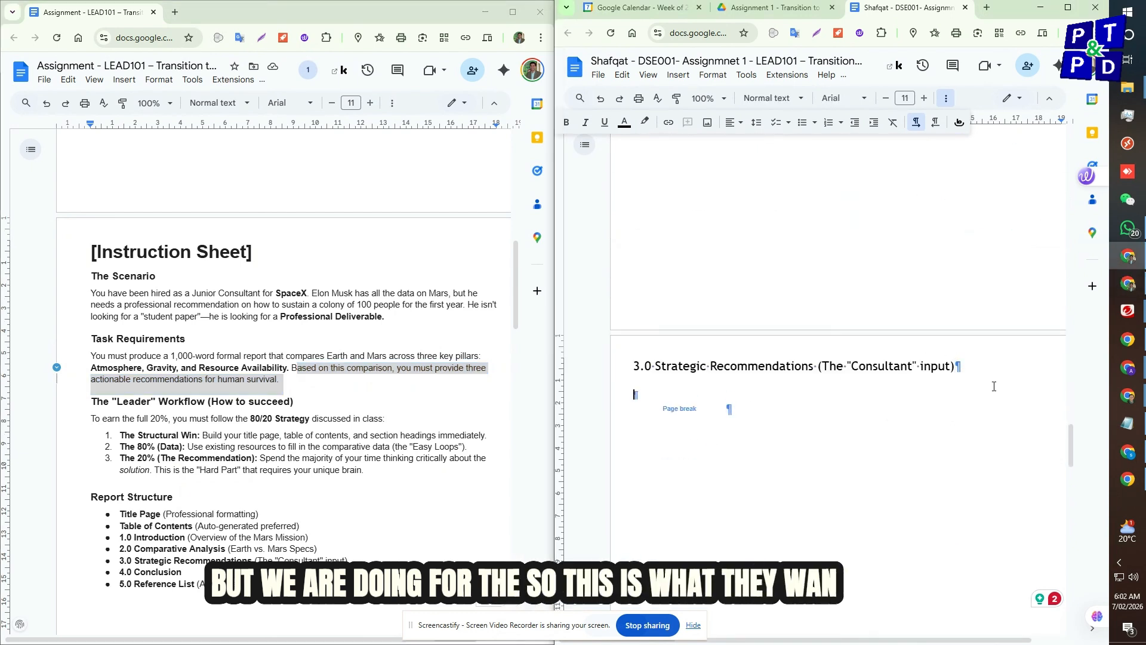
pyautogui.hotkey('ctrl', 'v')
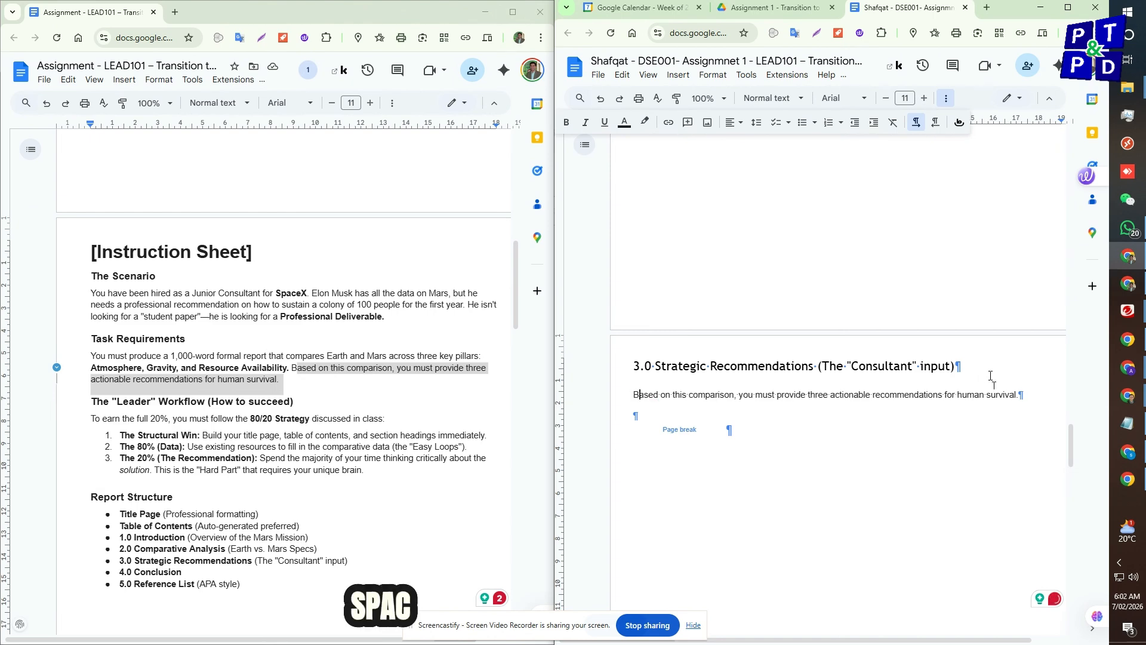
# Step: Copy "Atmosphere, Gravity, and Resource Availability." from the task requirements to a new line under the 2.0 Comparative Analysis heading
pyautogui.scroll(-12, 991, 376)
pyautogui.scroll(8, 990, 376)
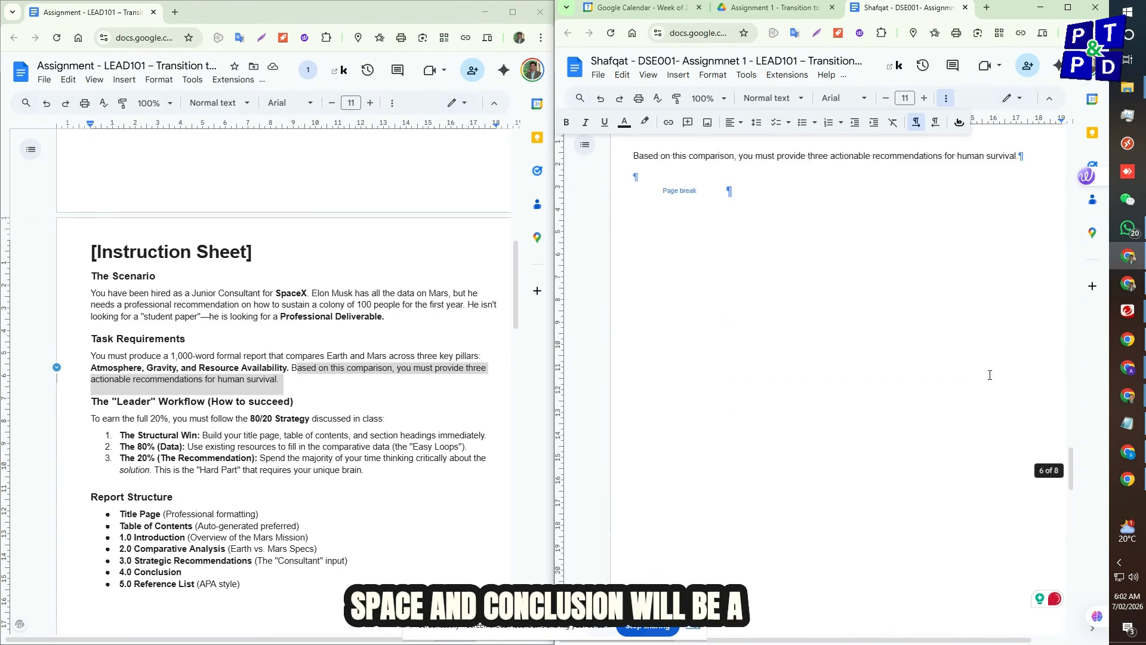
pyautogui.scroll(6, 990, 375)
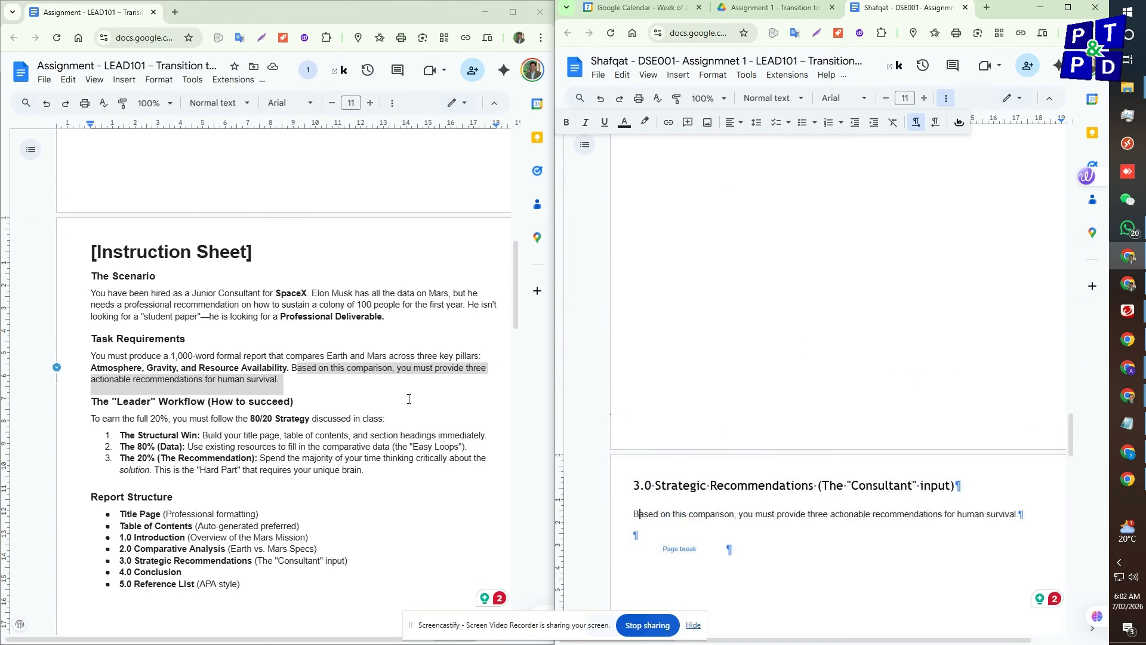
pyautogui.click(296, 373)
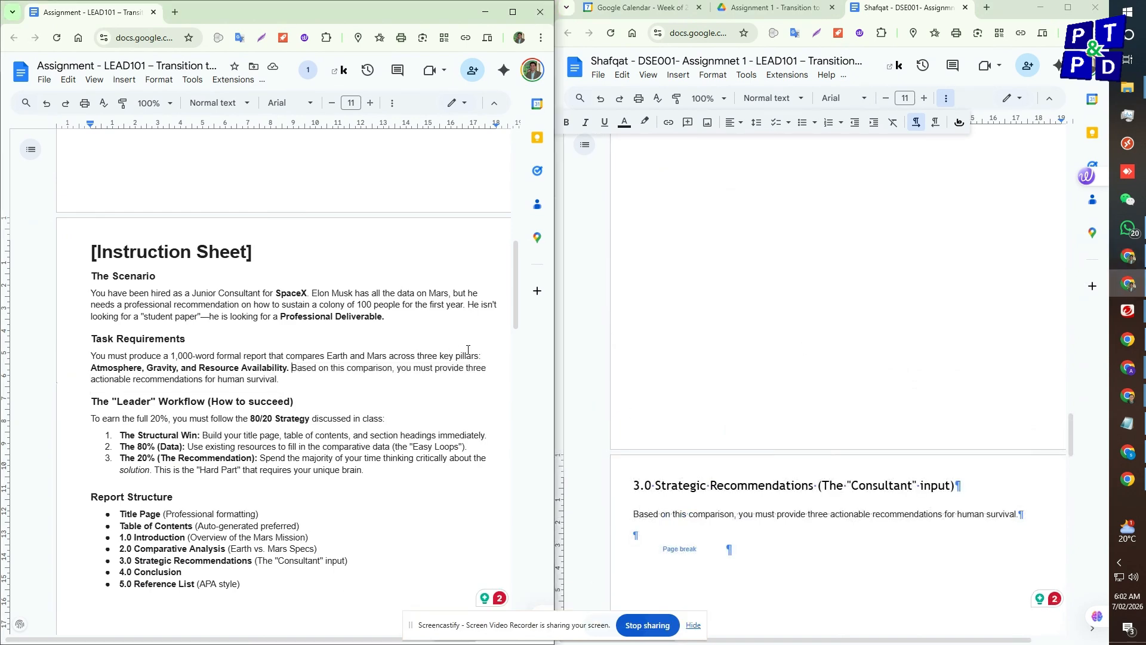
pyautogui.moveTo(289, 370); pyautogui.dragTo(91, 369)
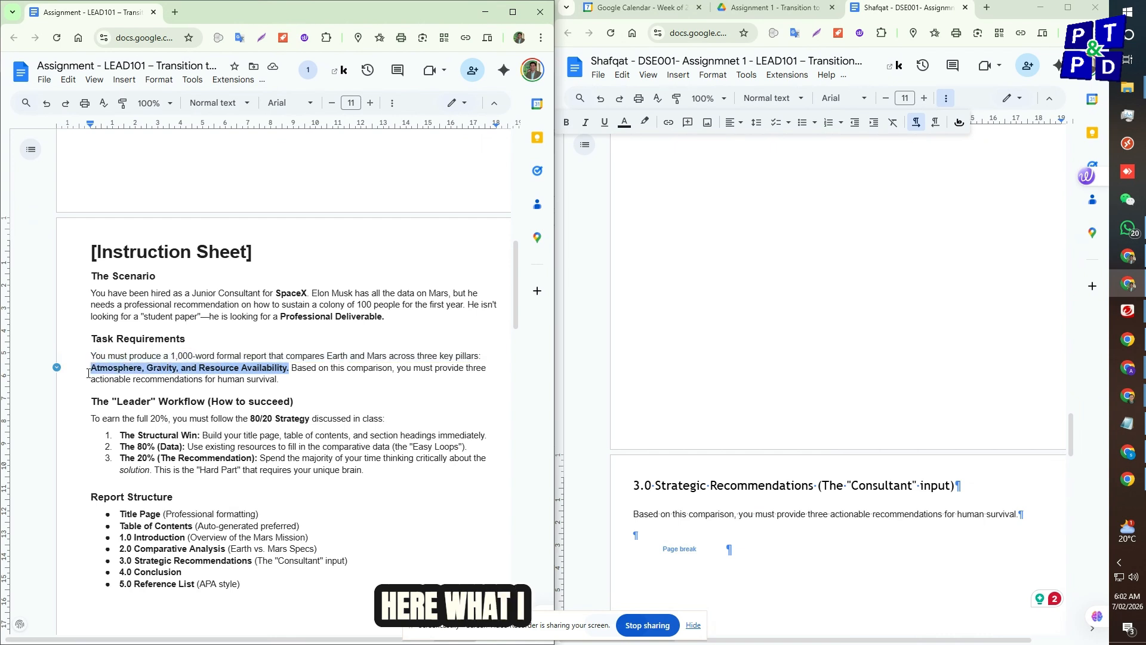
pyautogui.scroll(7, 794, 324)
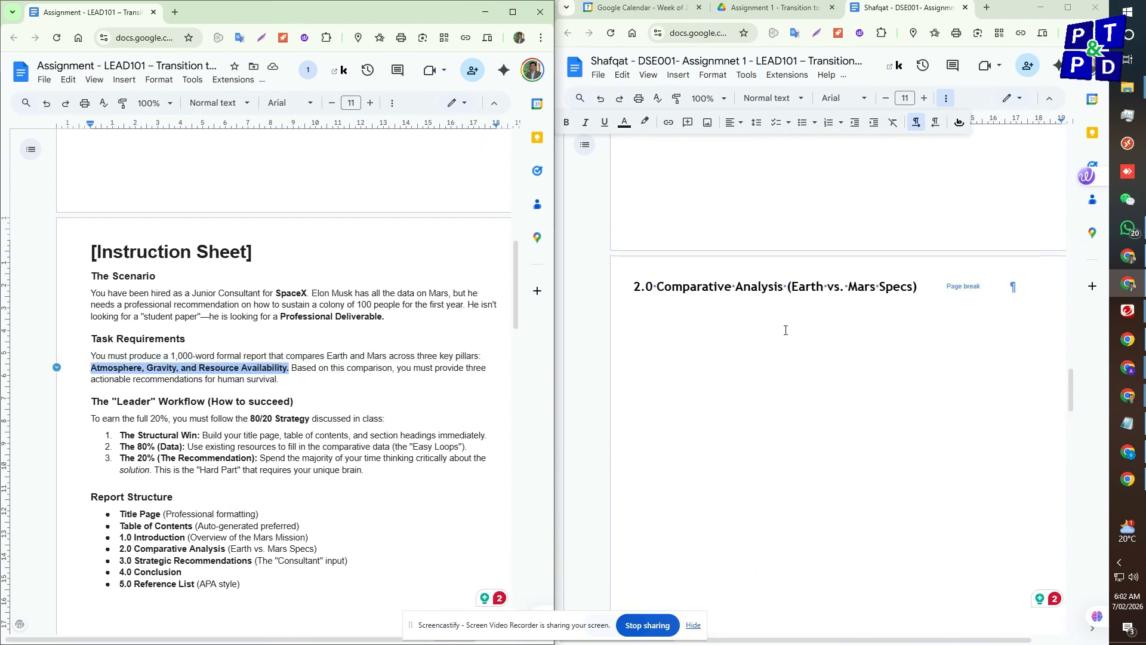
pyautogui.click(930, 291)
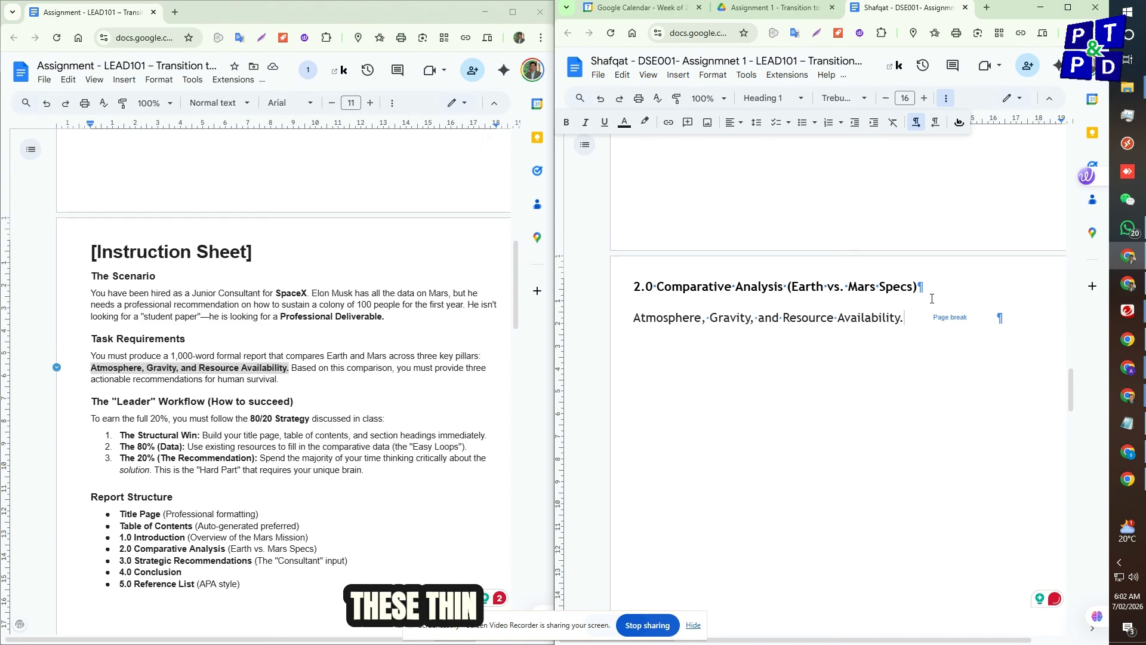
# Step: Apply Normal text to the "Atmosphere, Gravity, and Resource Availability." line in section 2.0
pyautogui.hotkey('shift', 'Home')
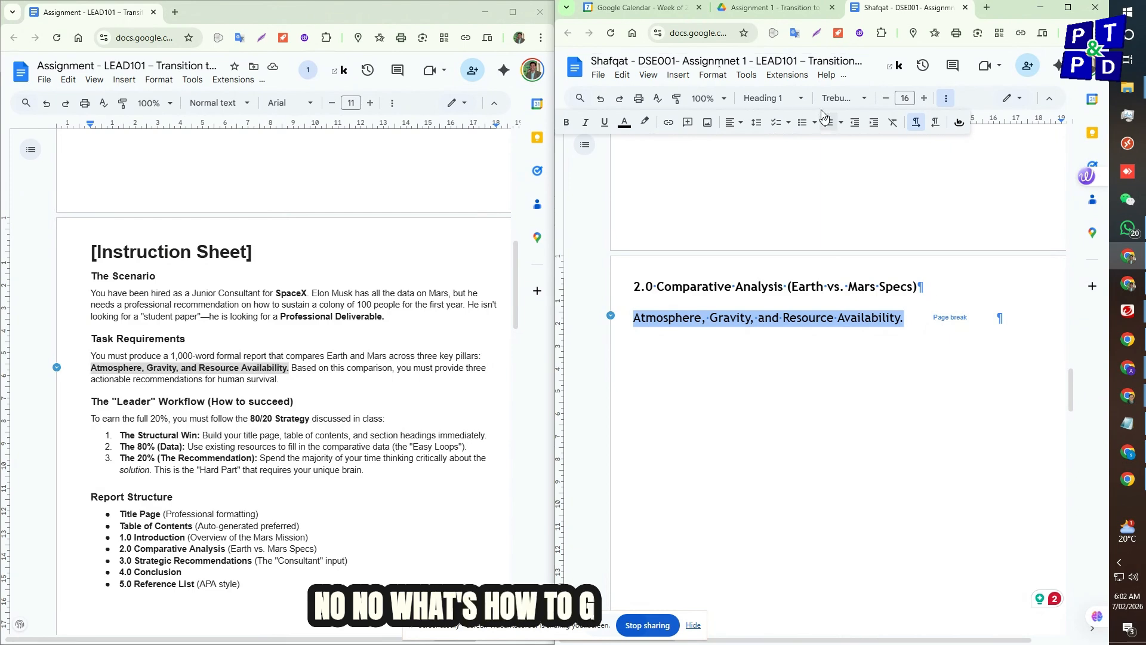
pyautogui.click(788, 98)
pyautogui.moveTo(799, 129)
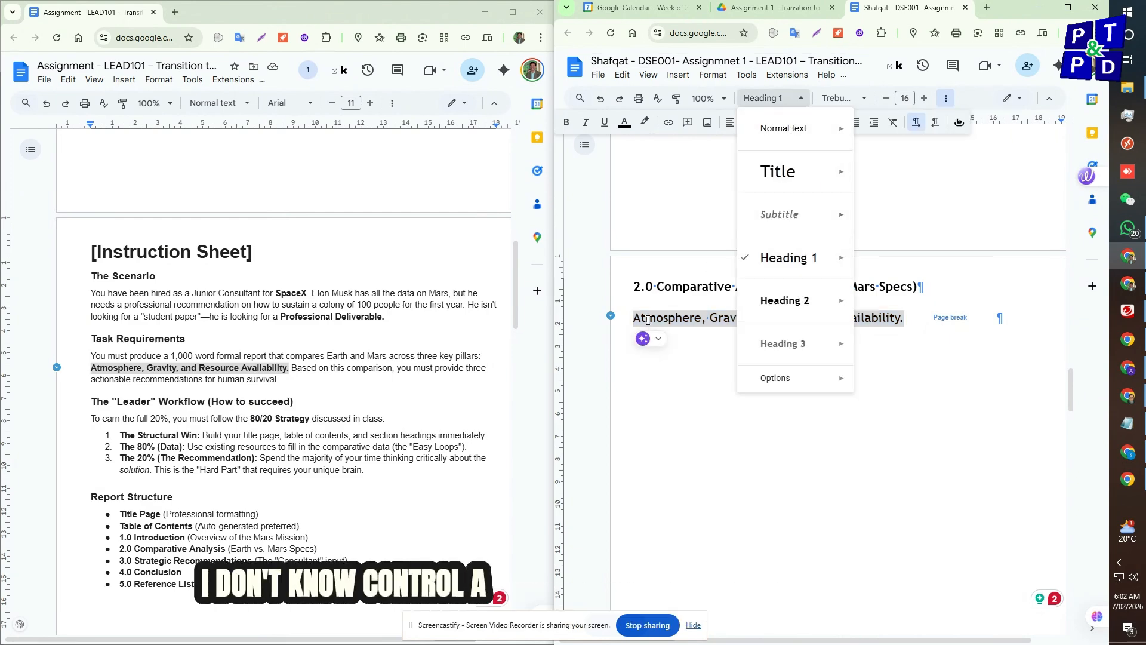
pyautogui.click(788, 128)
pyautogui.click(651, 315)
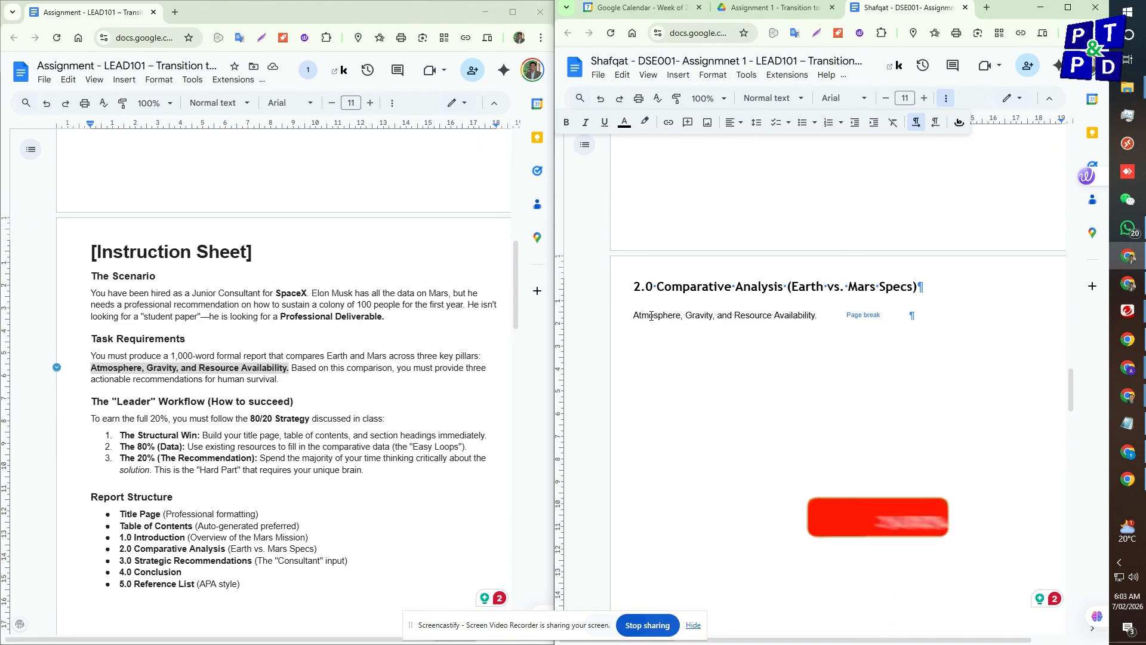
# Step: Review the submission document's section pages, table of contents, title page and the rubric's Critical Recommendation criteria
pyautogui.scroll(5, 650, 315)
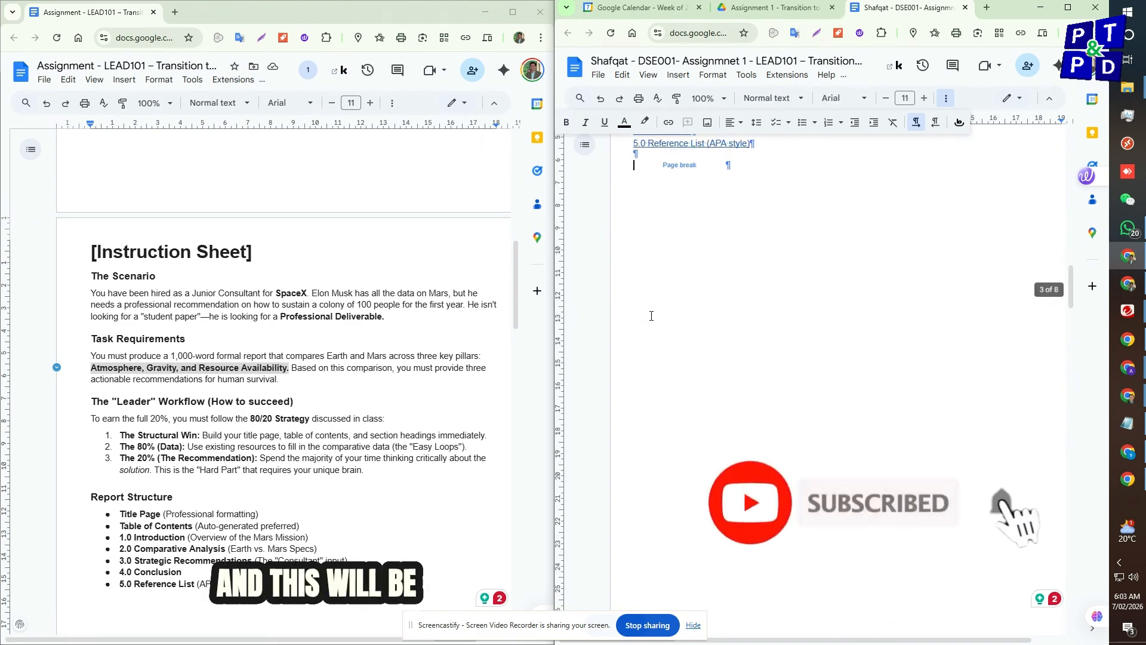
pyautogui.scroll(-5, 650, 315)
pyautogui.scroll(7, 650, 315)
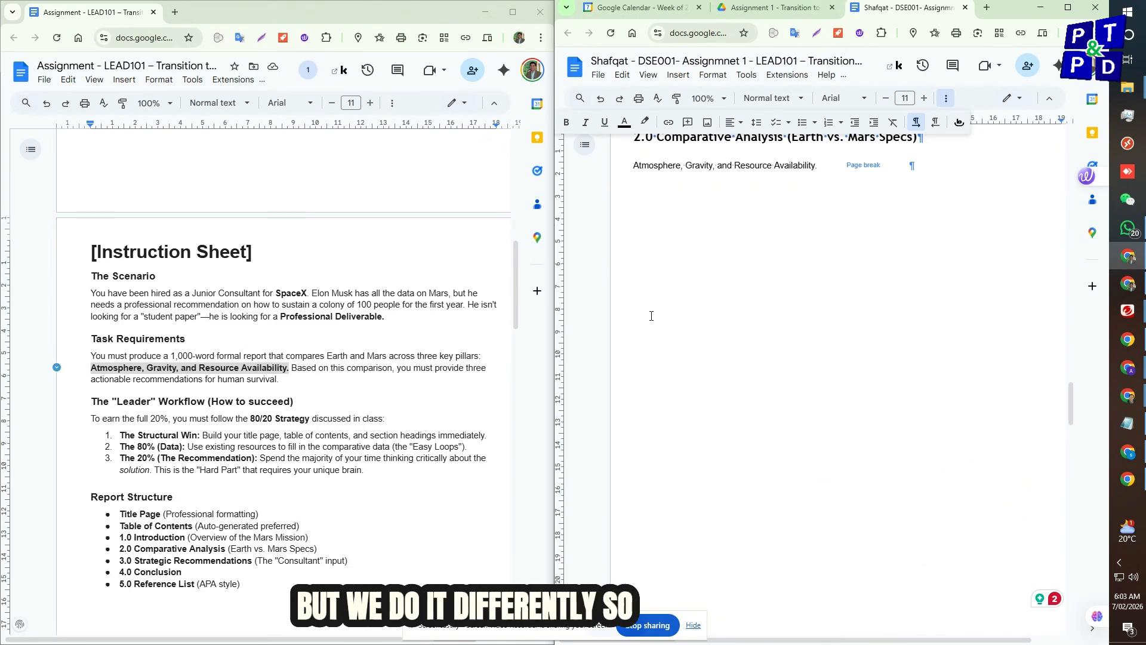
pyautogui.scroll(-10, 694, 364)
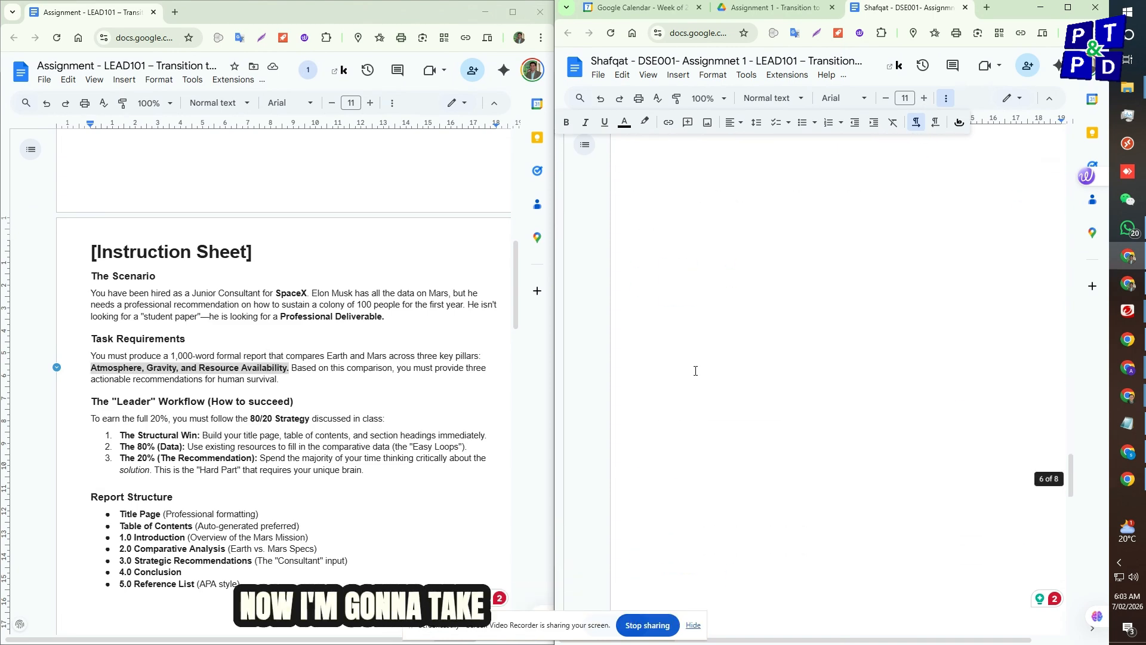
pyautogui.scroll(15, 695, 370)
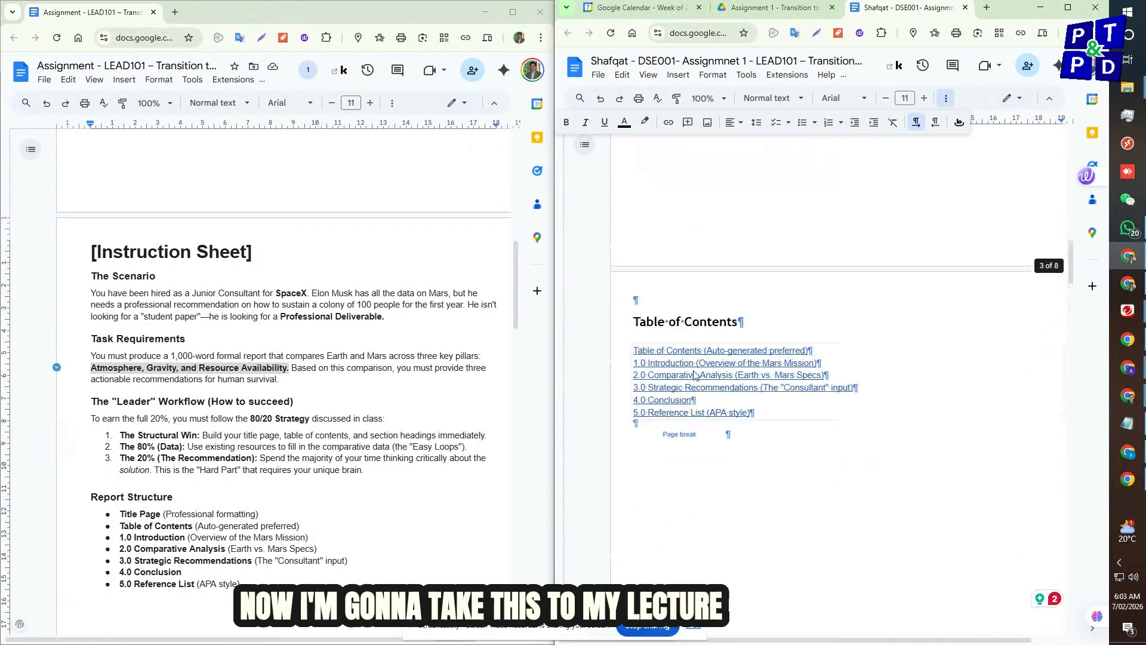
pyautogui.scroll(10, 693, 373)
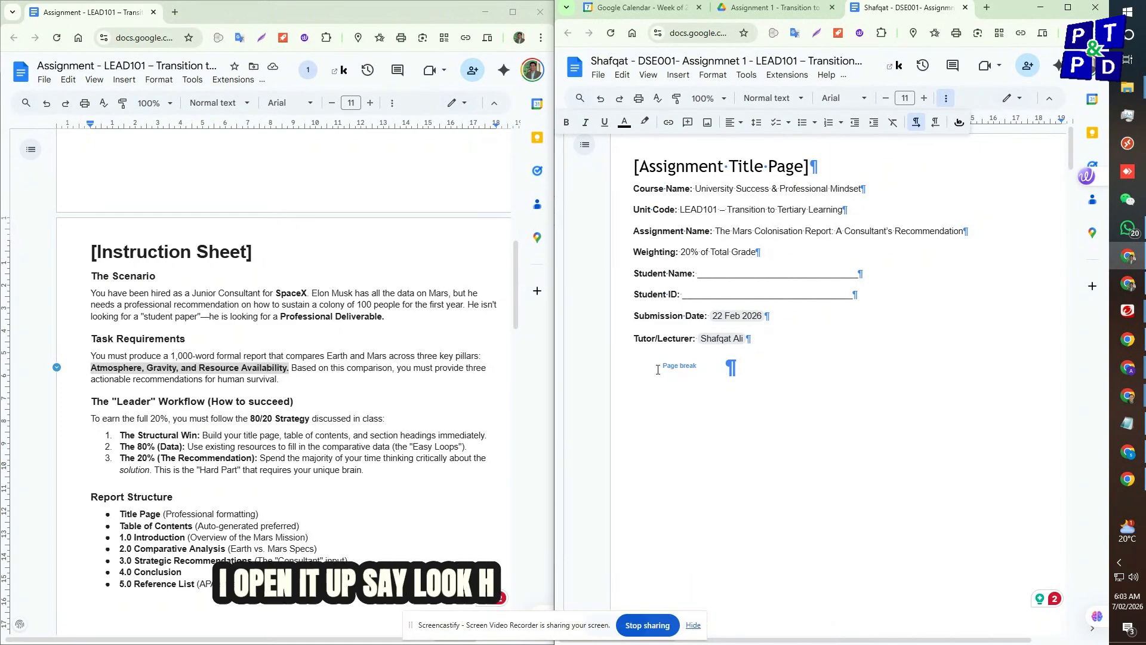
pyautogui.scroll(-15, 666, 410)
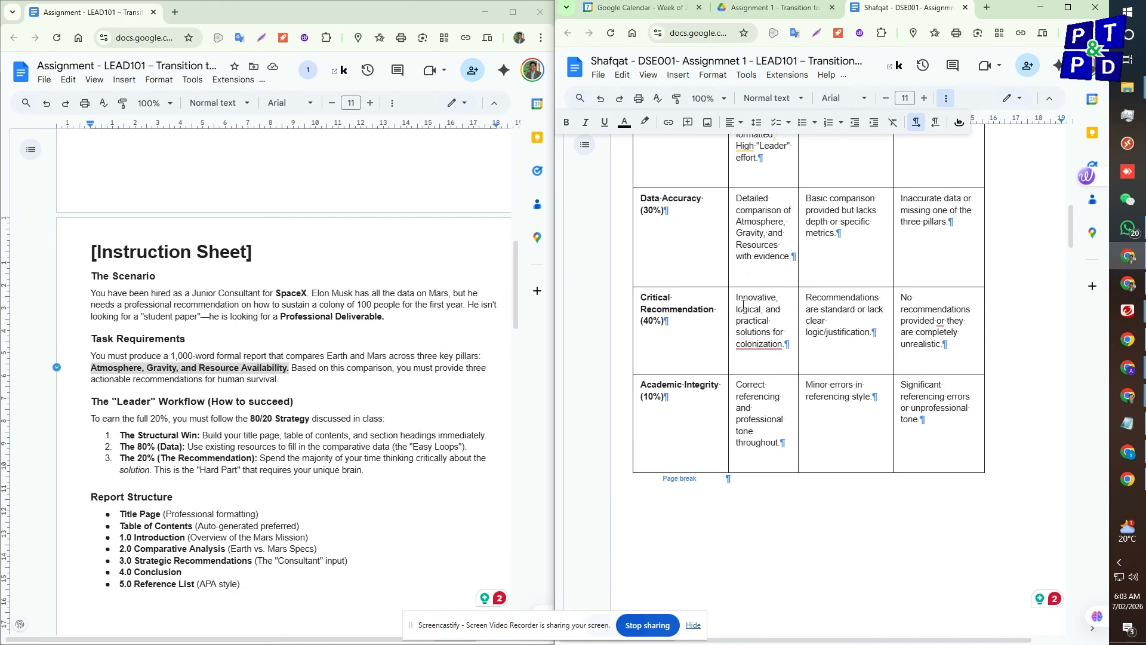
pyautogui.click(764, 344)
pyautogui.click(734, 322)
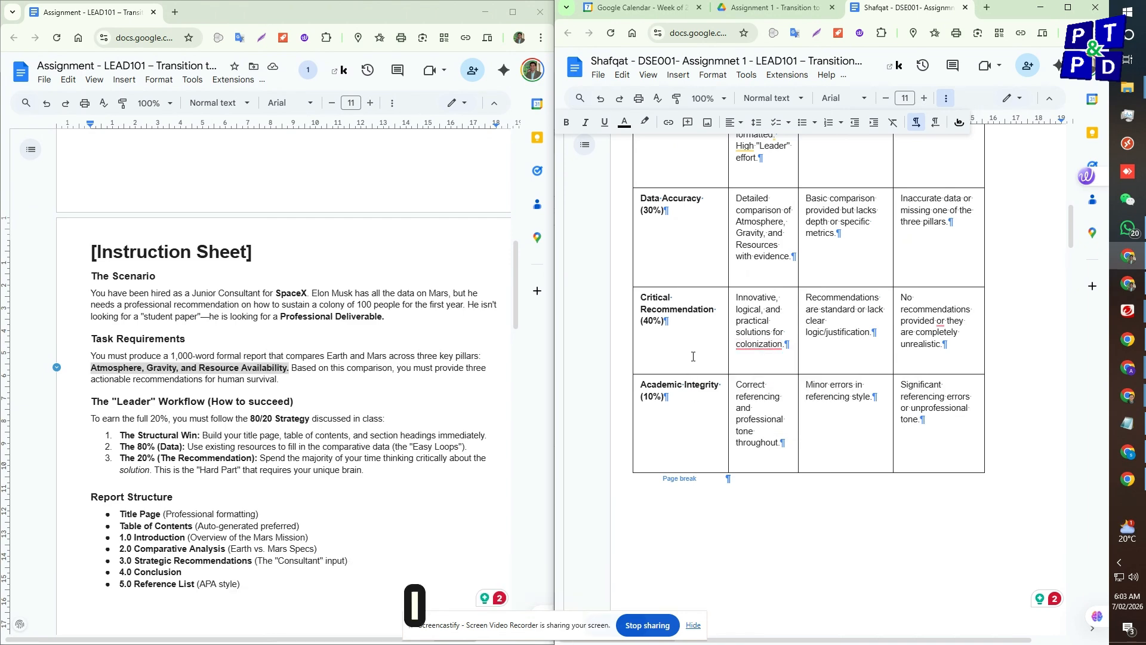
# Step: Add the lines "History", "Different Attempt to Mars" and "Elone Musk Dream" under the 1.0 Introduction heading
pyautogui.scroll(3, 747, 347)
pyautogui.scroll(-12, 773, 396)
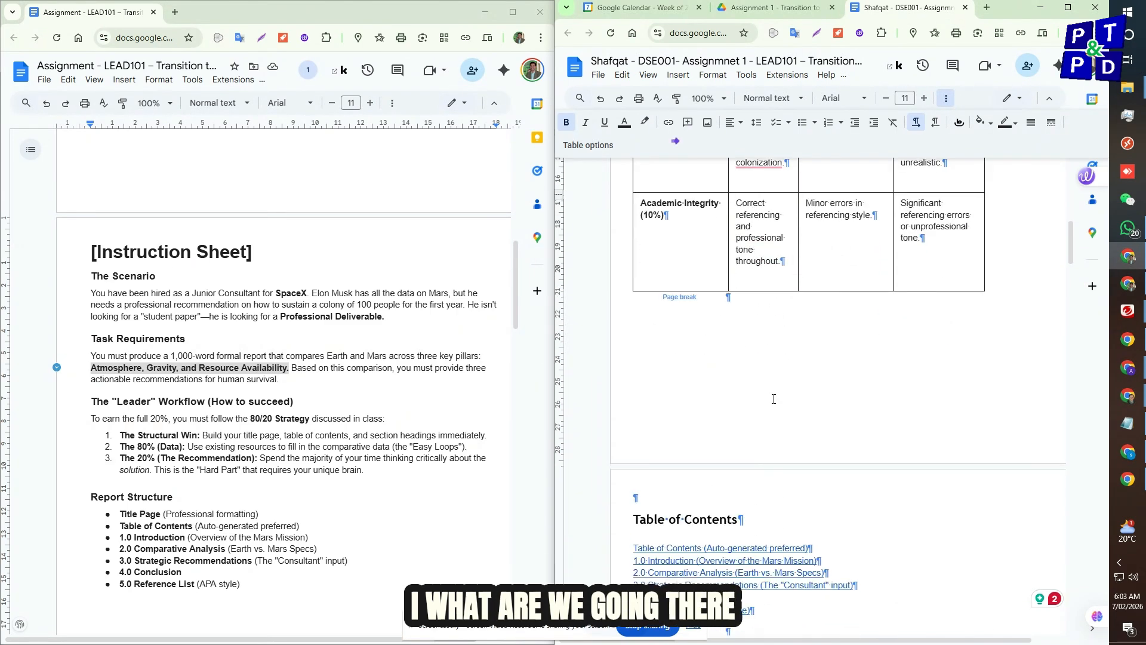
pyautogui.scroll(-5, 743, 382)
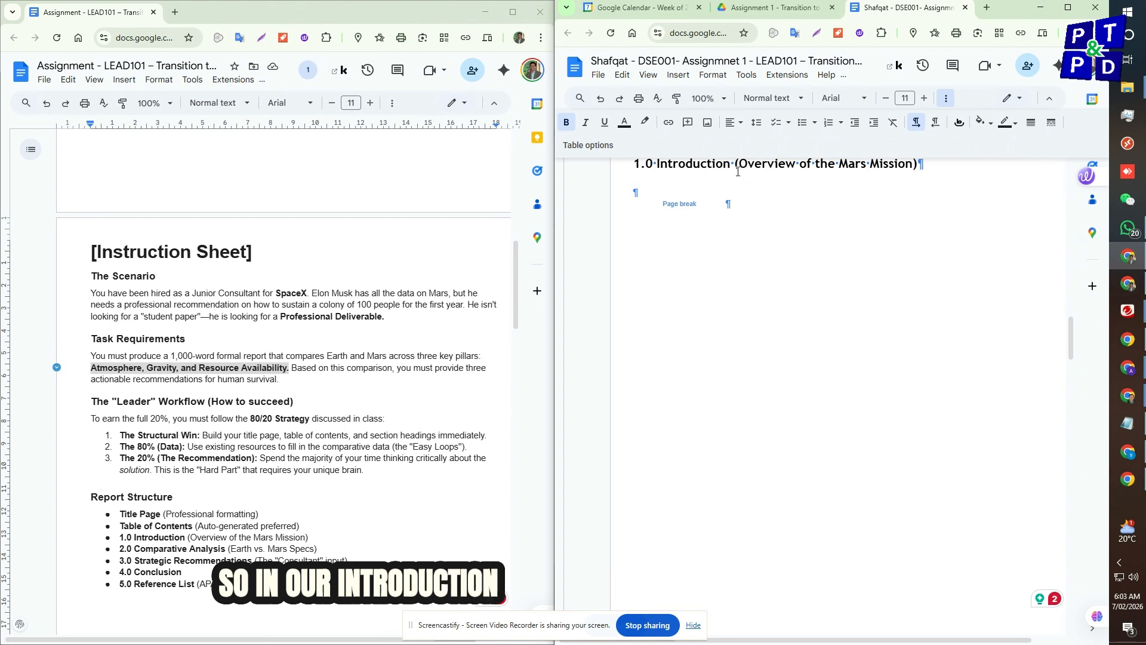
pyautogui.moveTo(738, 174); pyautogui.dragTo(916, 172)
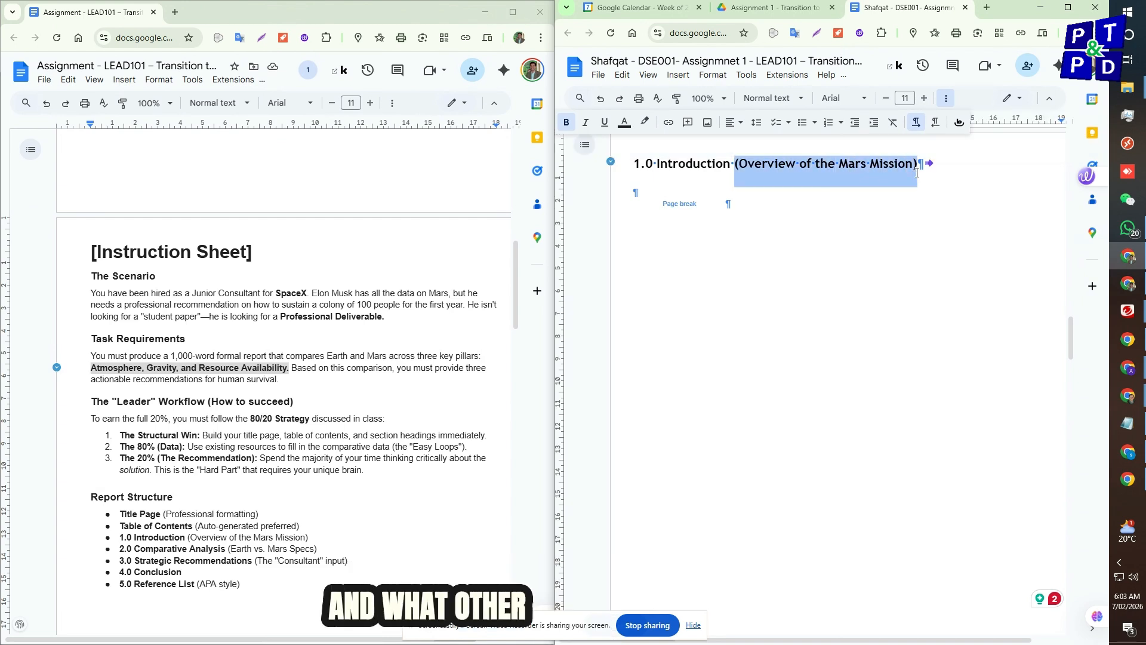
pyautogui.click(668, 192)
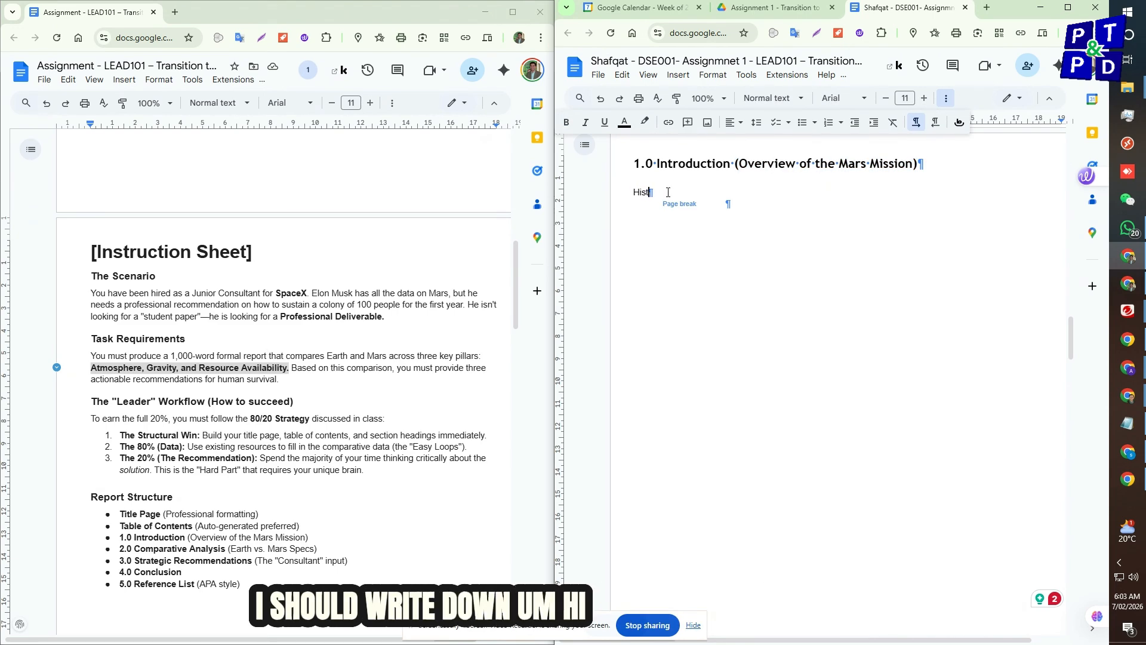
pyautogui.write('Diffe')
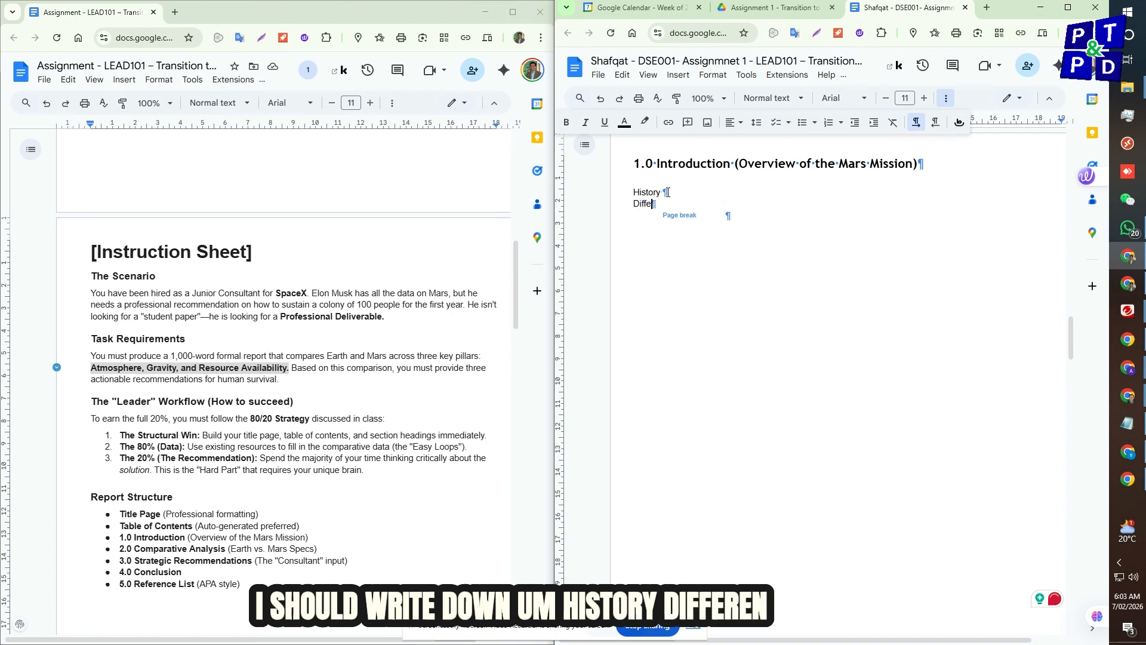
pyautogui.write('rent Attempt to Mars')
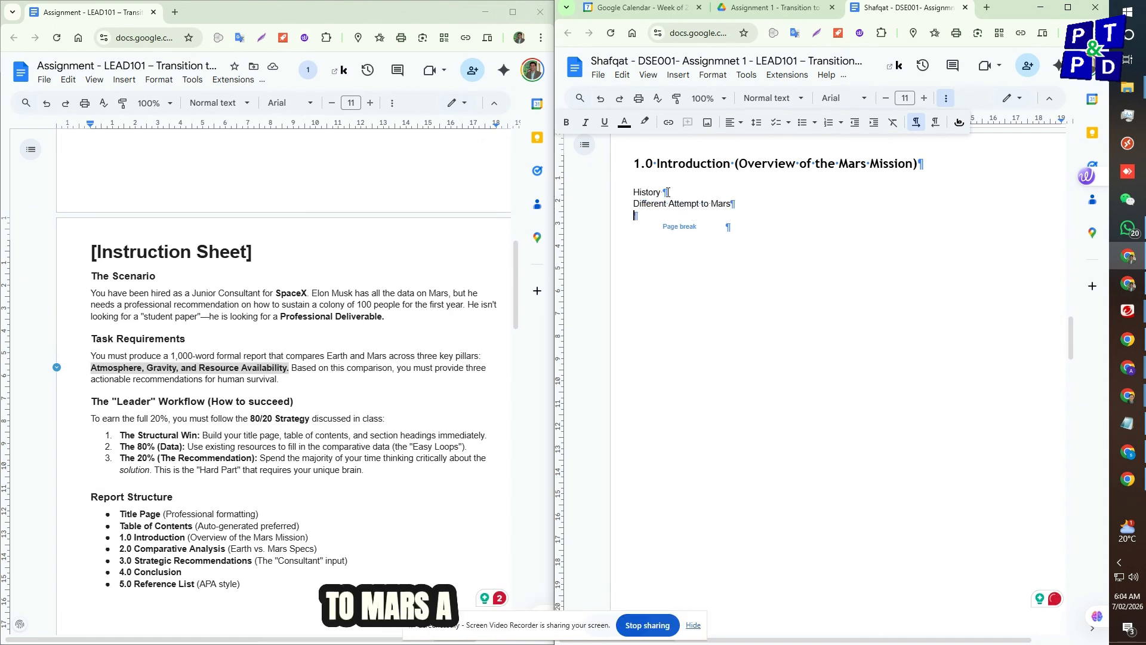
pyautogui.write(' Elone M')
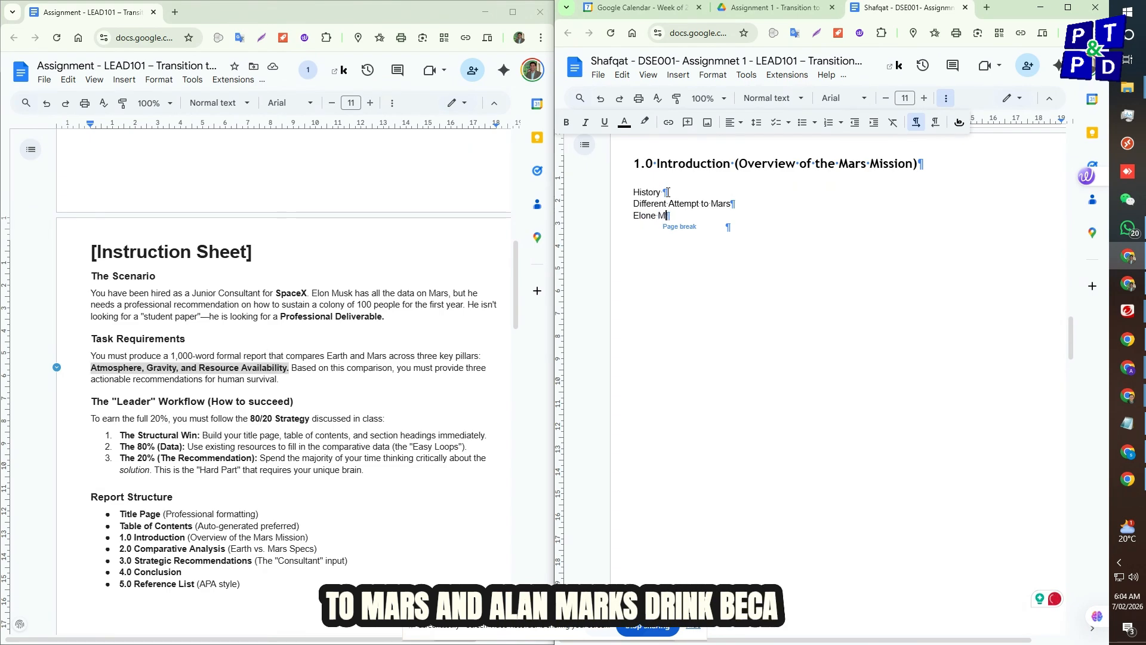
pyautogui.write('usk Dream')
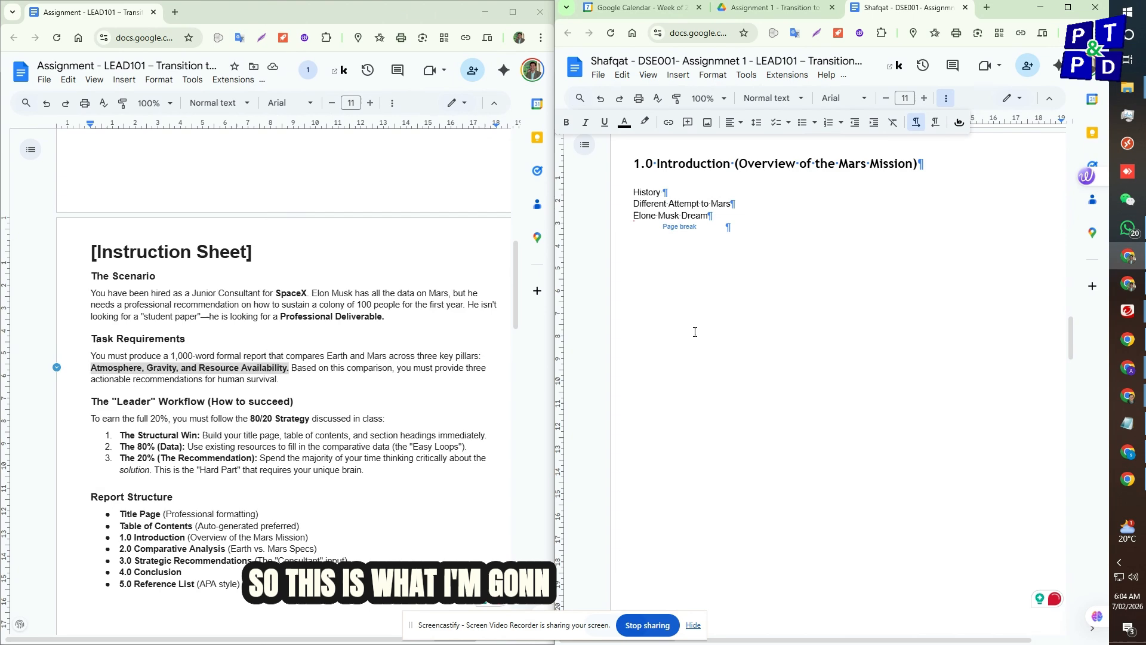
# Step: Add the note "Table or/ an Paragraphs?" two lines below "Atmosphere, Gravity, and Resource Availability." in section 2.0 Comparative Analysis
pyautogui.scroll(-7, 695, 332)
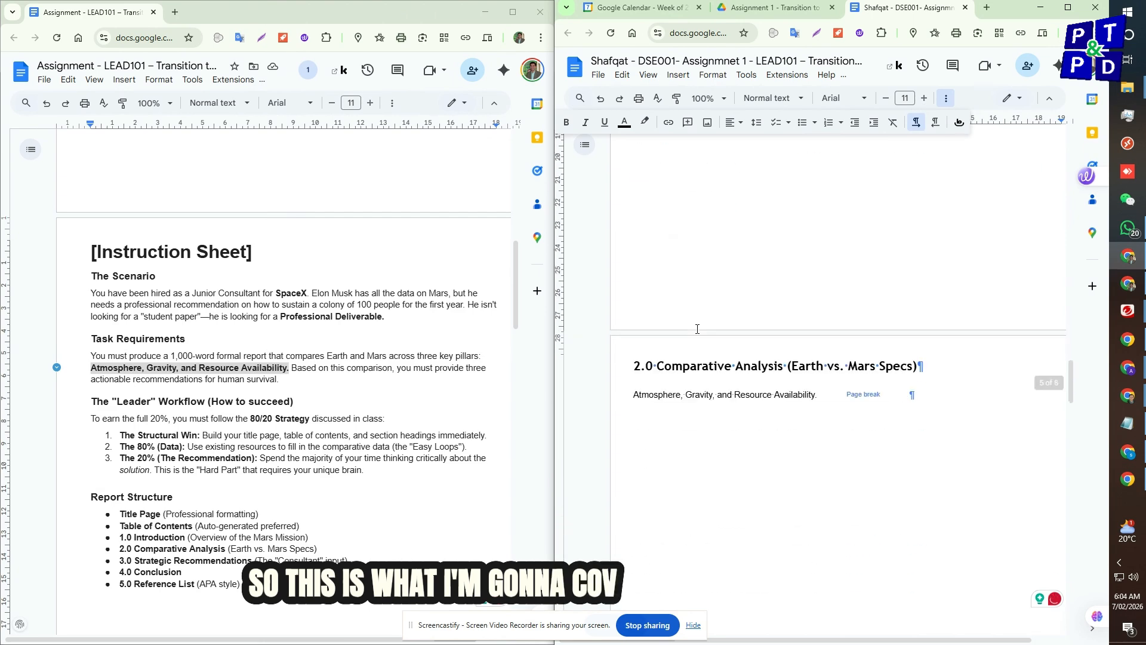
pyautogui.click(833, 397)
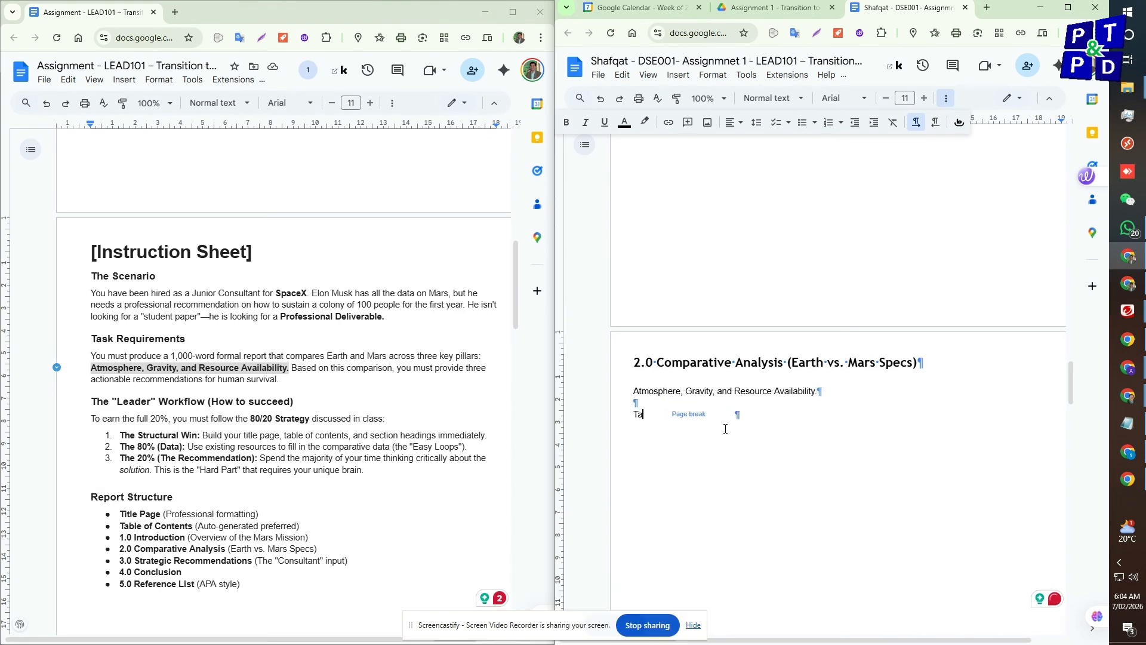
pyautogui.write('Table or Paragraph?')
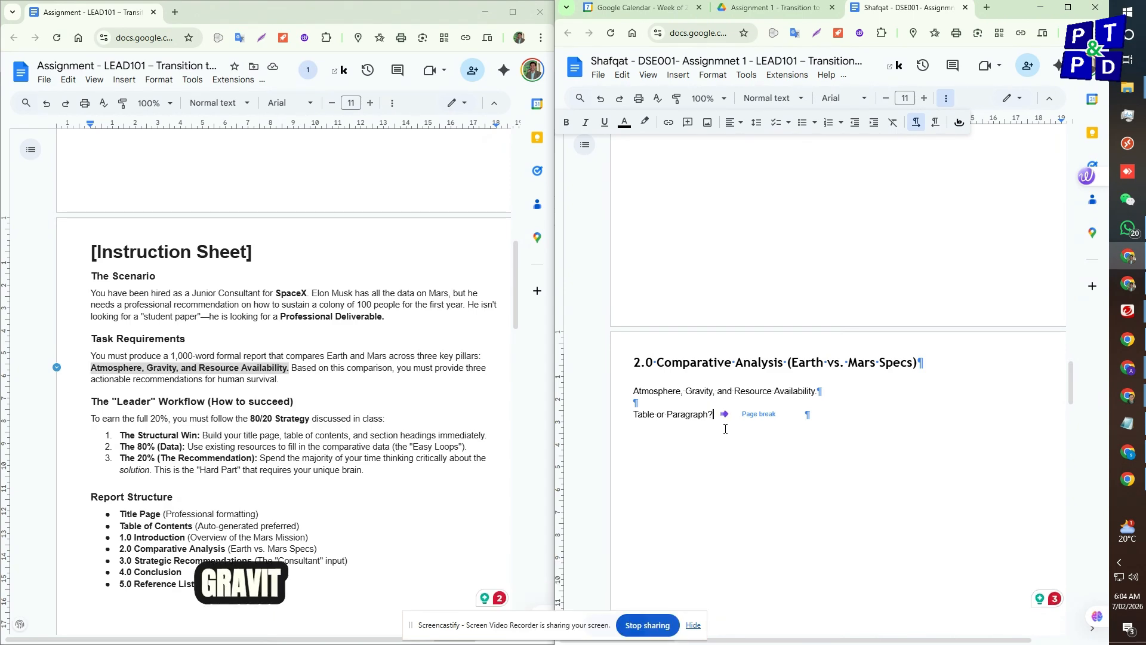
pyautogui.scroll(-4, 725, 428)
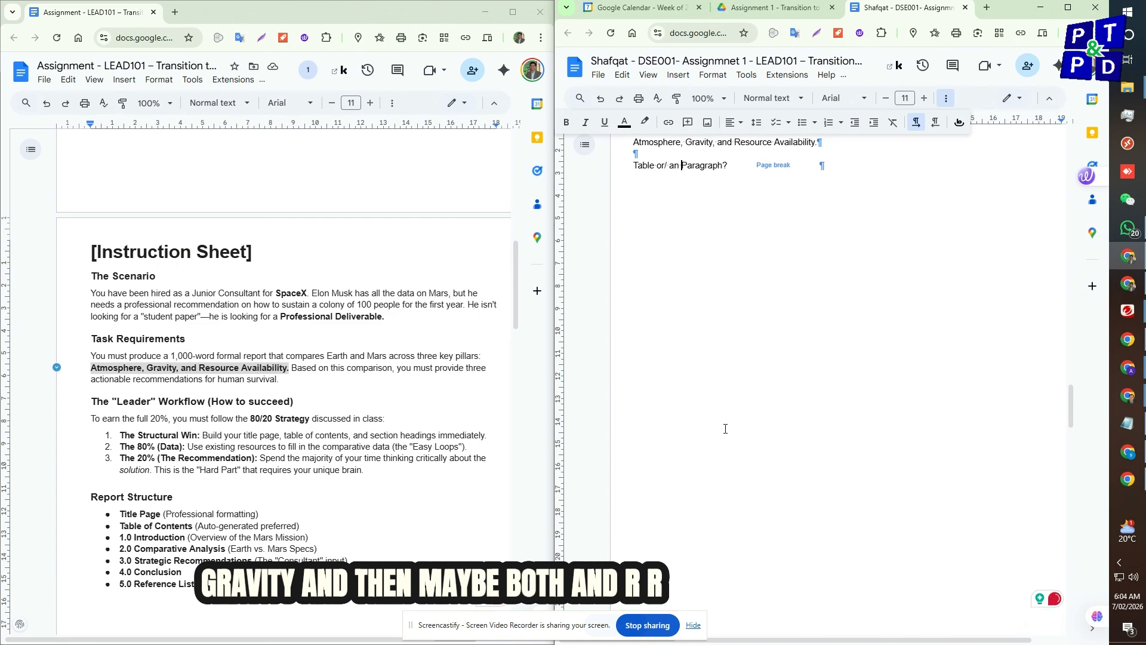
pyautogui.press('Left')
pyautogui.press('Left')
pyautogui.write('s')
# Step: Bold the phrase "three actionable recommendations" in the sentence under the 3.0 Strategic Recommendations heading
pyautogui.press('Down')
pyautogui.press('Down')
pyautogui.press('Down')
pyautogui.press('Down')
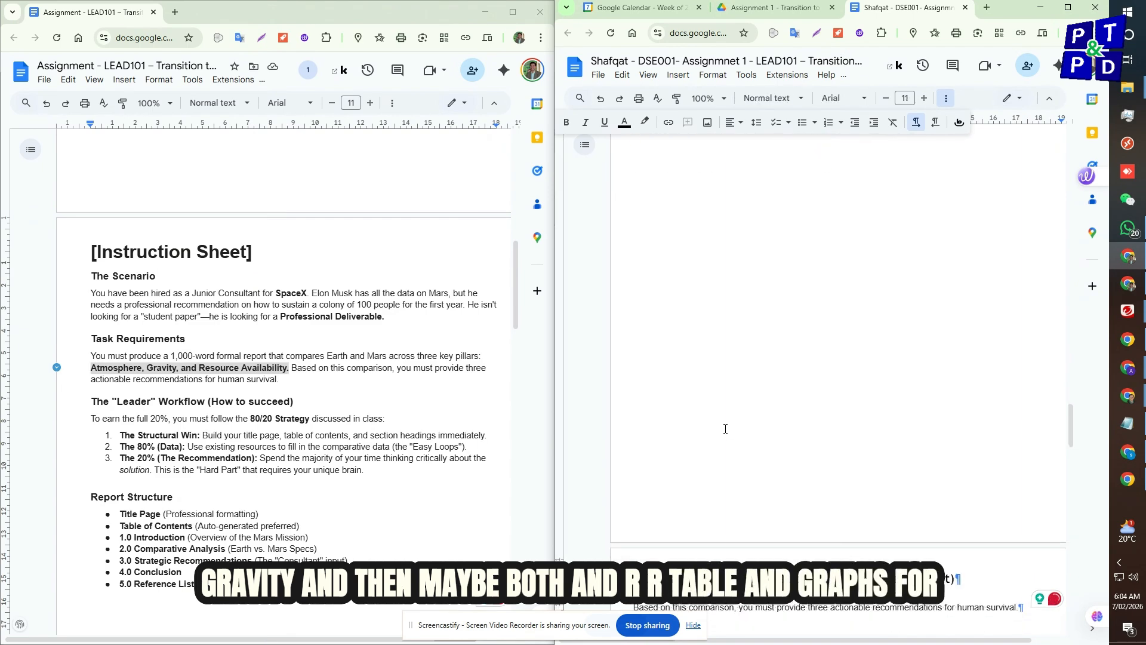
pyautogui.press('Down')
pyautogui.press('Up')
pyautogui.press('Up')
pyautogui.press('Up')
pyautogui.press('Up')
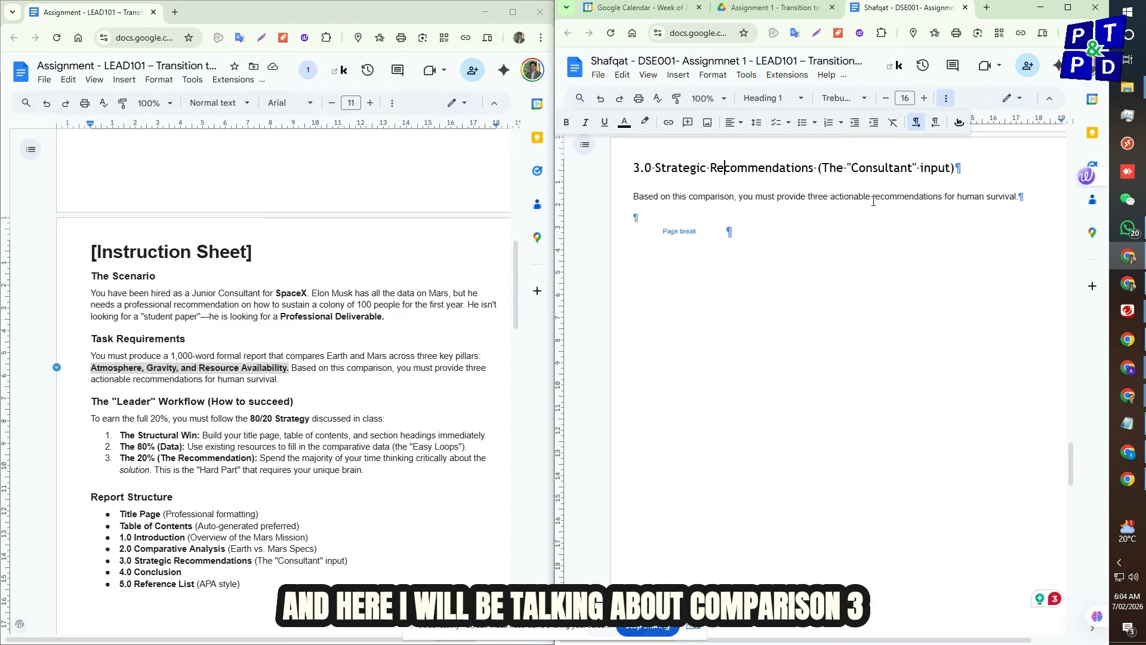
pyautogui.click(829, 198)
pyautogui.moveTo(828, 203)
pyautogui.mouseDown()
pyautogui.moveTo(941, 204)
pyautogui.moveTo(814, 206)
pyautogui.mouseUp()
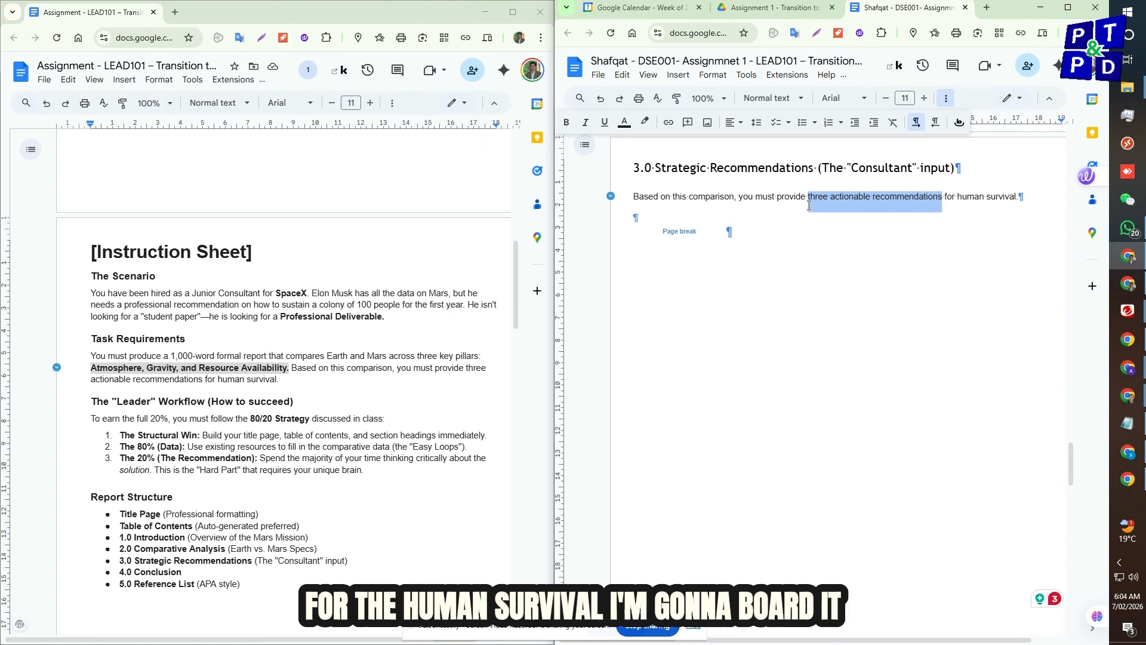
pyautogui.hotkey('ctrl', 'b')
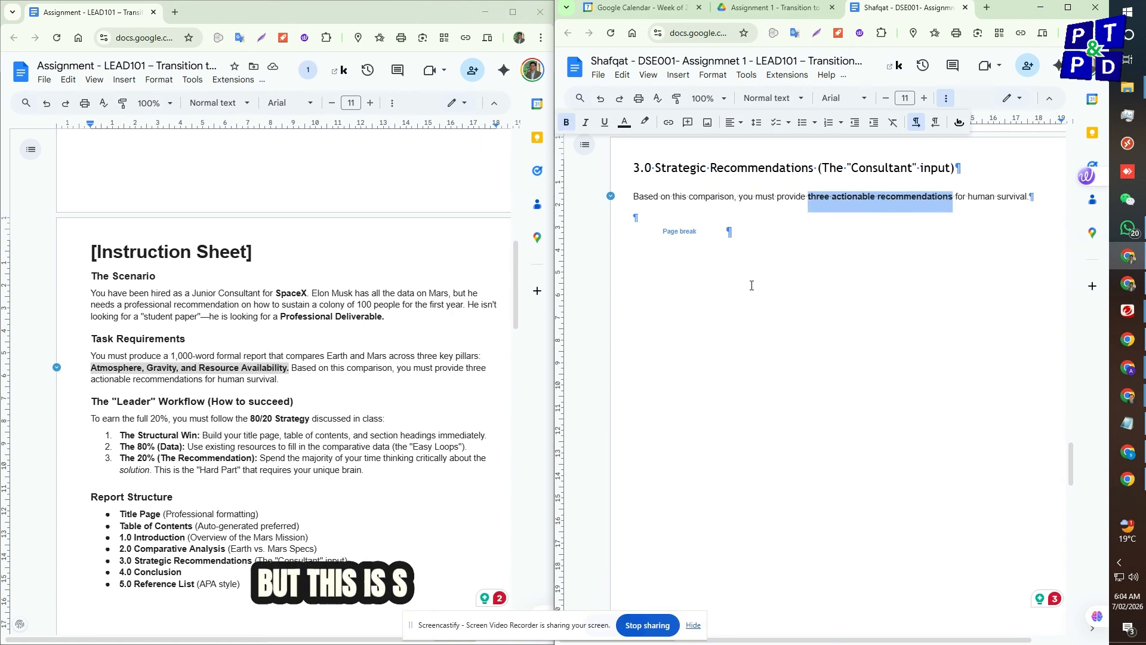
pyautogui.click(757, 259)
# Step: Add the note "Summerise with call to action for next" on a new line under the 4.0 Conclusion heading
pyautogui.scroll(-10, 740, 378)
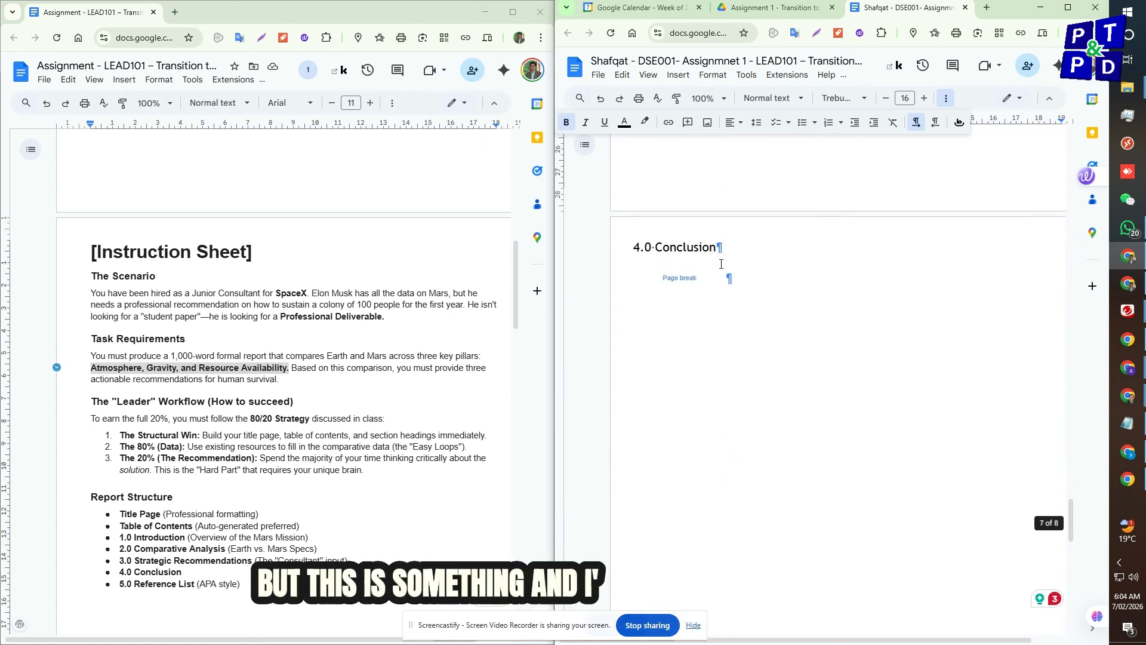
pyautogui.click(721, 249)
pyautogui.press('Return')
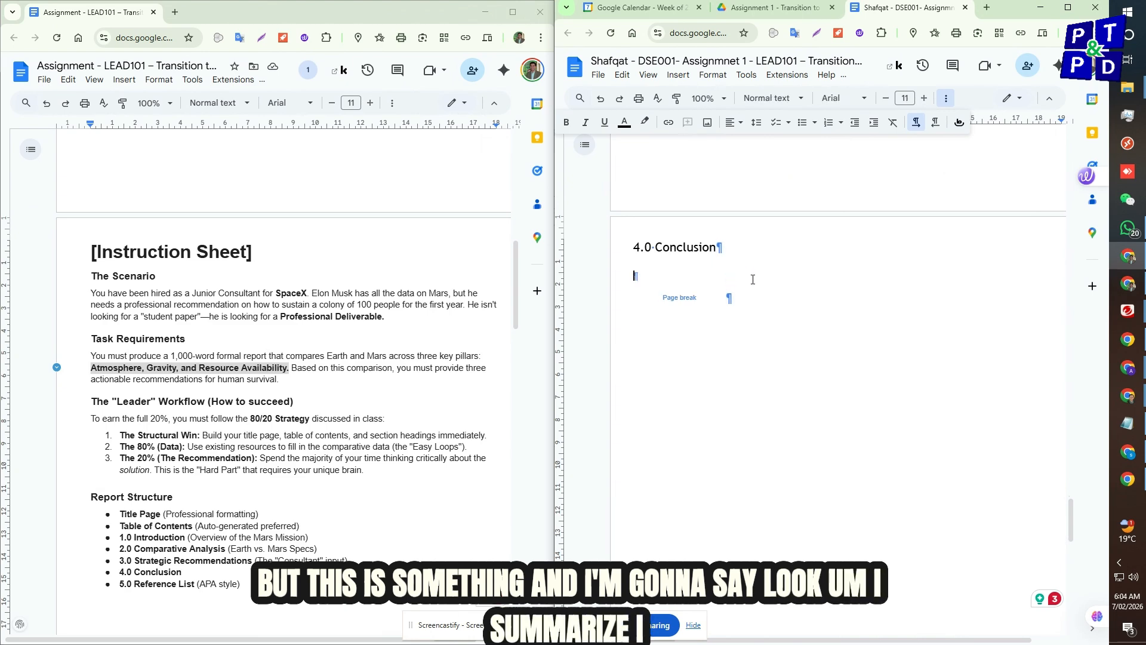
pyautogui.write('Summerise with ')
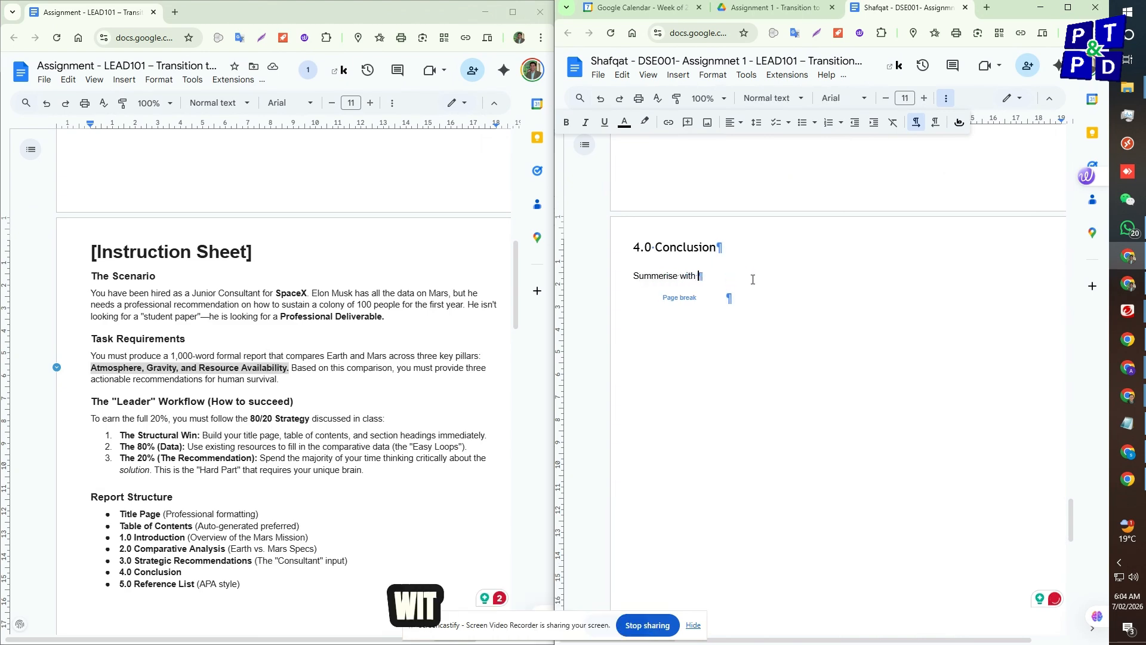
pyautogui.write('call to action for ne')
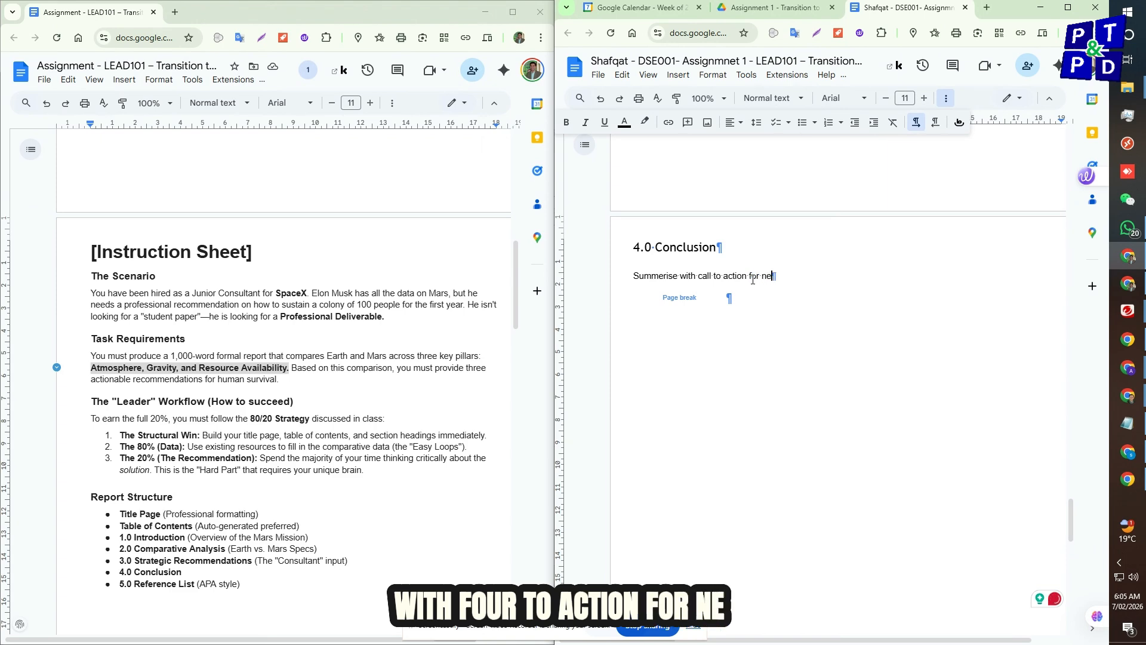
pyautogui.write('t')
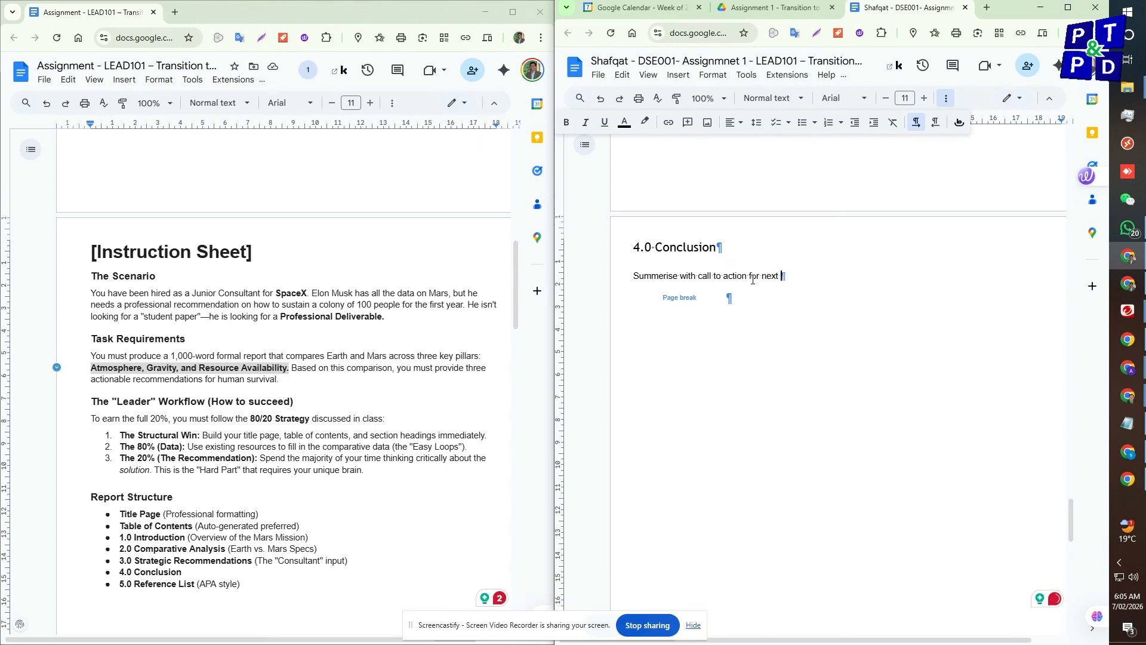
# Step: Add the note "Can autogenerate" under the 5.0 Reference List heading
pyautogui.scroll(-8, 749, 292)
pyautogui.click(693, 418)
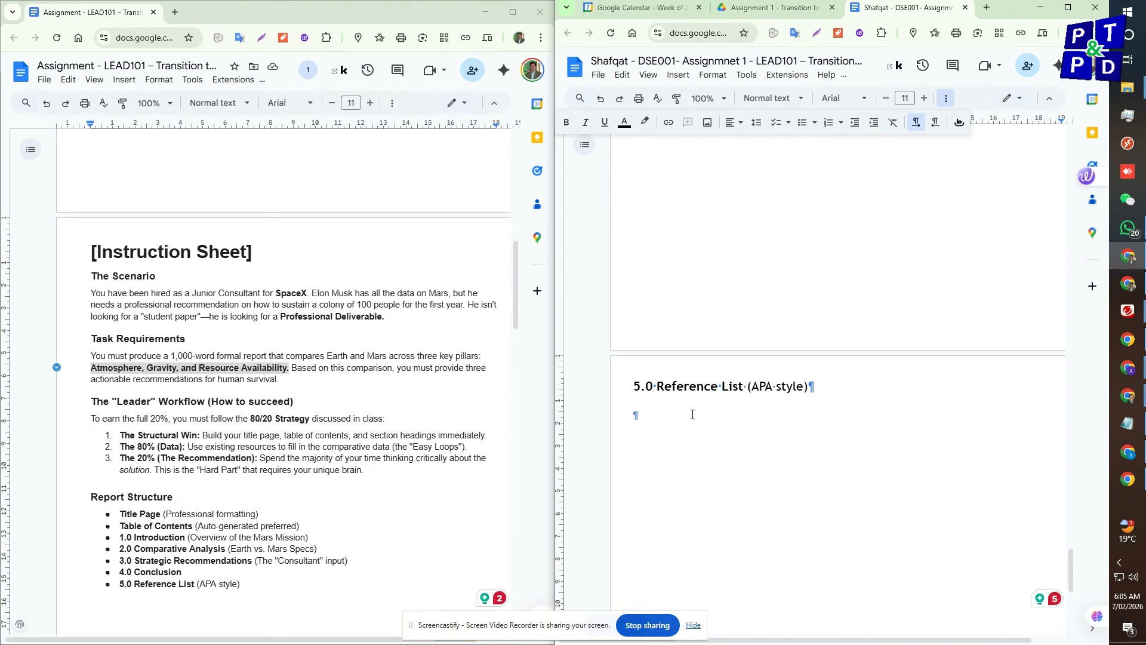
pyautogui.write('Can autogenerate')
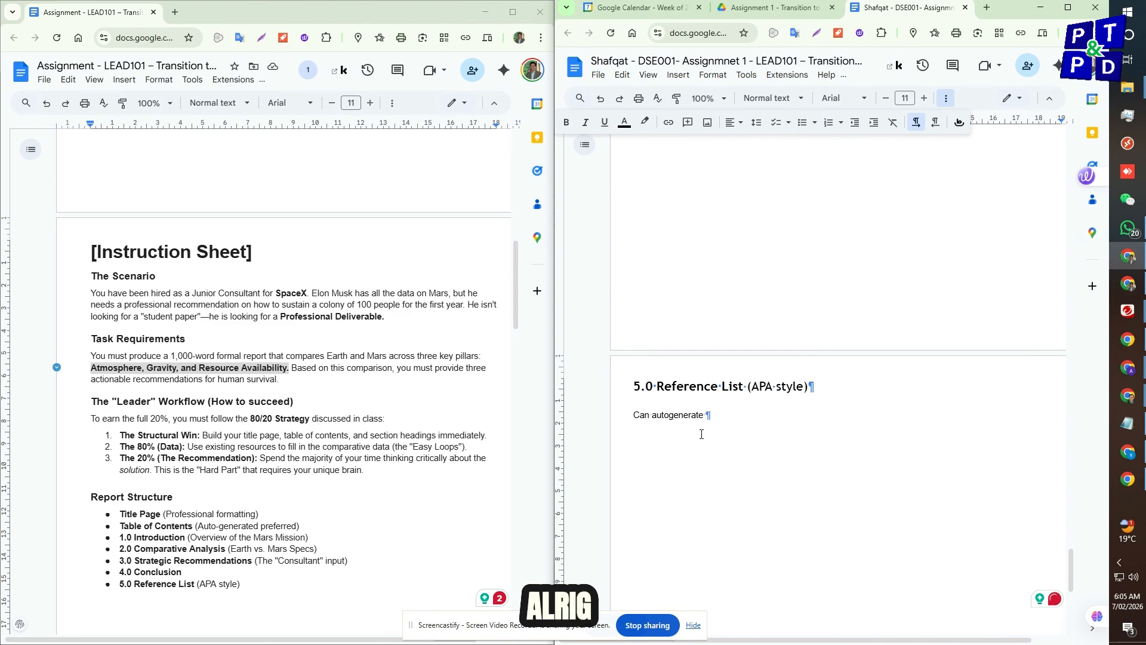
# Step: Apply the suggested corrections to the 4.0 Conclusion note so it reads "Summarise with a call to action for next"
pyautogui.scroll(10, 702, 434)
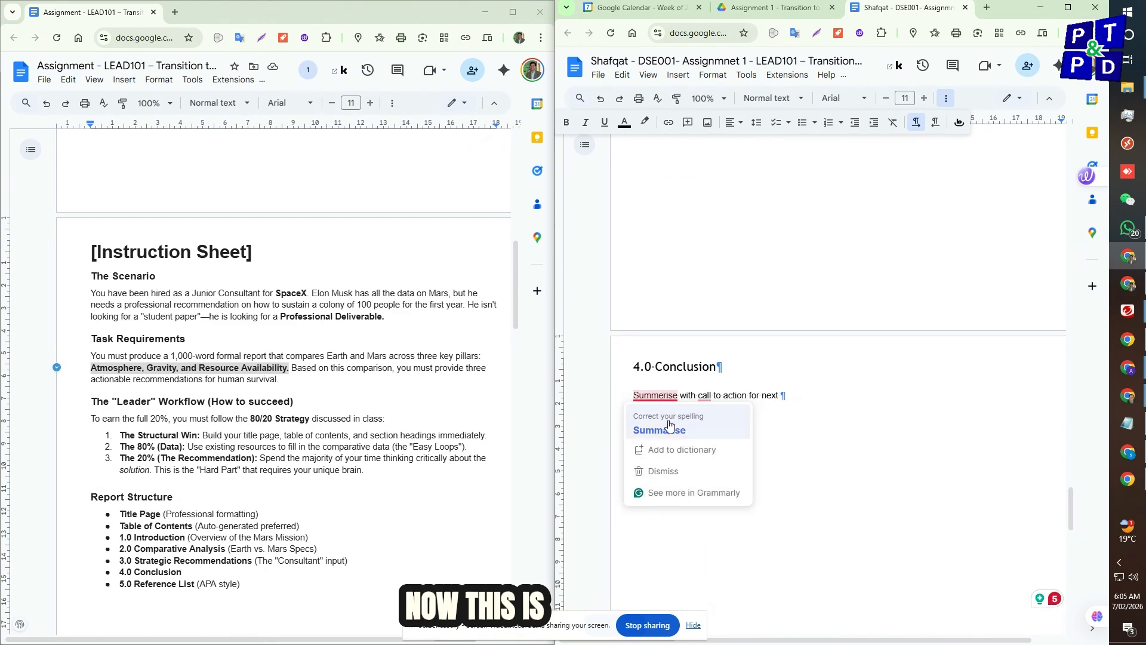
pyautogui.click(670, 427)
pyautogui.moveTo(705, 399)
# Step: Review the submission document's title page, marking rubric, table of contents and the notes in sections 1.0 and 2.0
pyautogui.scroll(20, 707, 428)
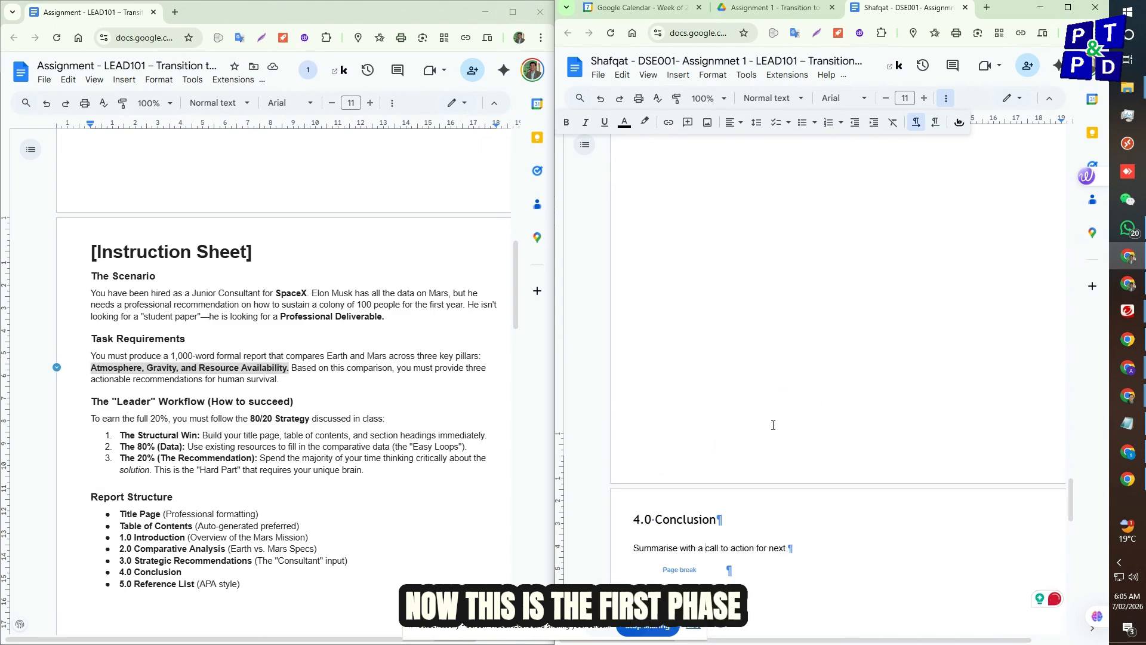
pyautogui.scroll(20, 773, 424)
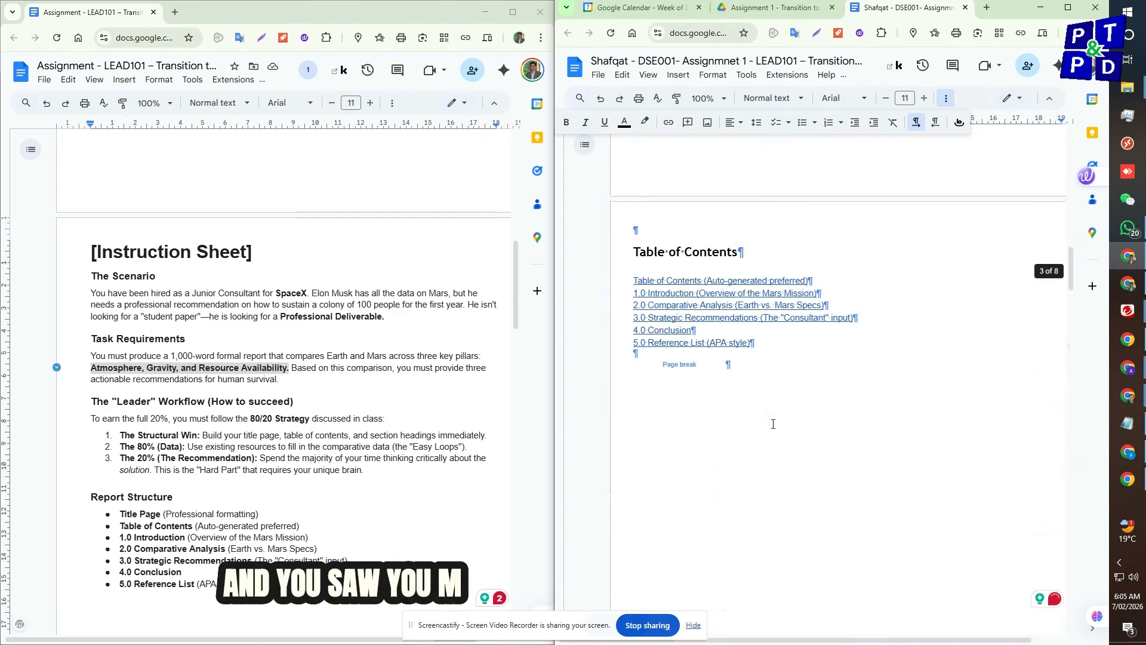
pyautogui.moveTo(773, 424)
pyautogui.scroll(15, 773, 424)
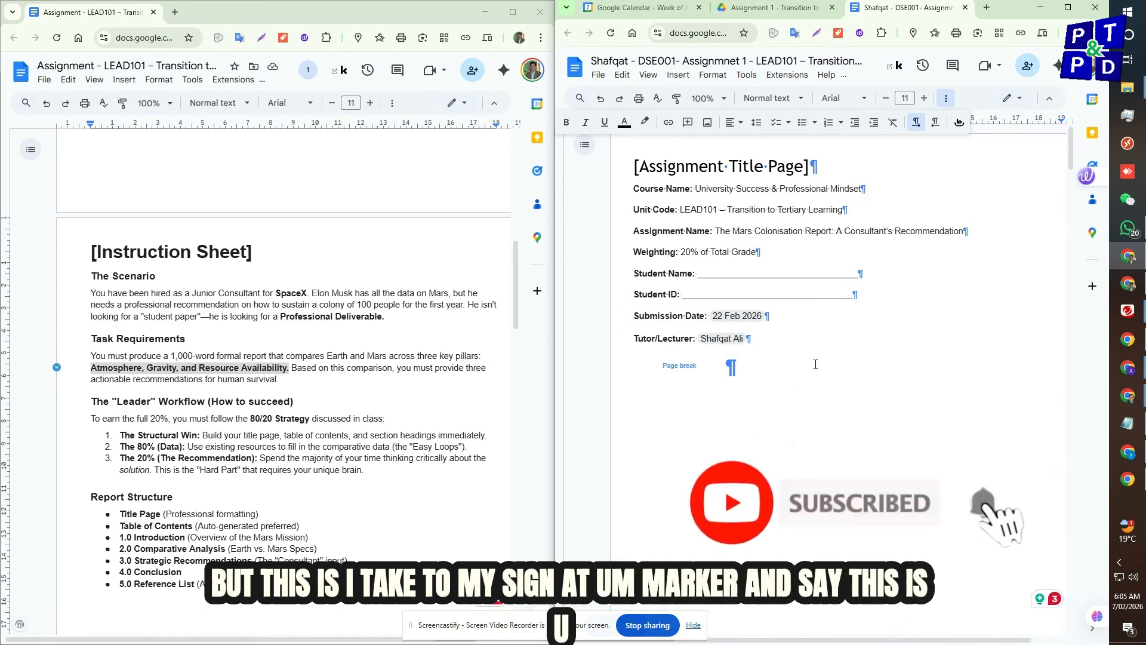
pyautogui.scroll(-20, 794, 394)
pyautogui.scroll(-4, 819, 368)
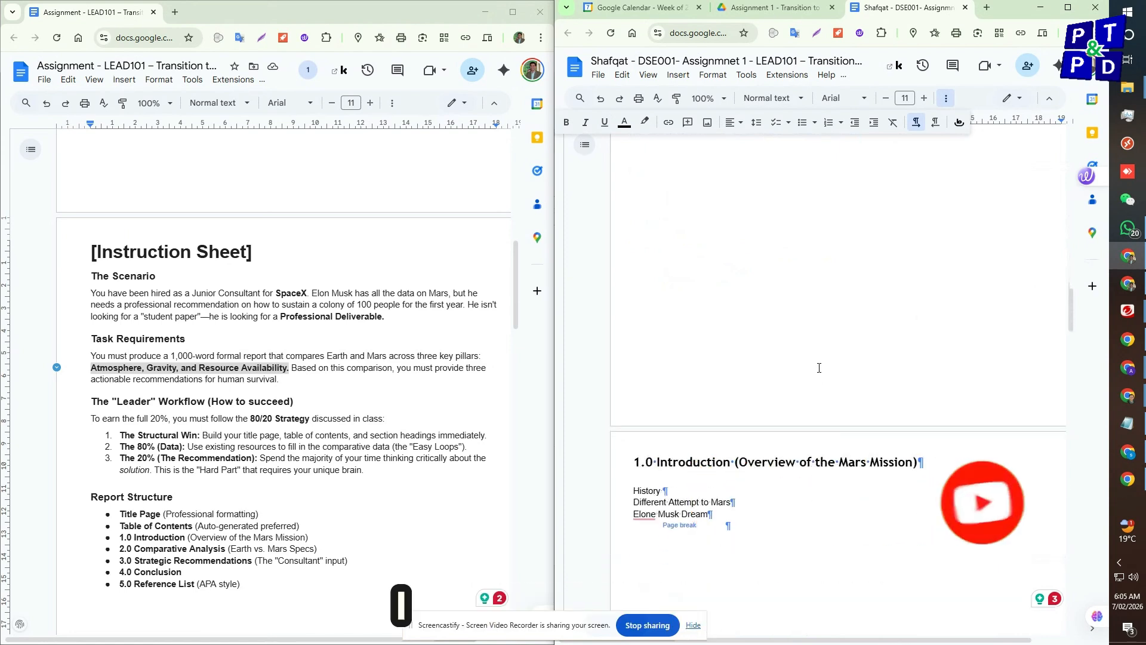
pyautogui.scroll(-5, 818, 368)
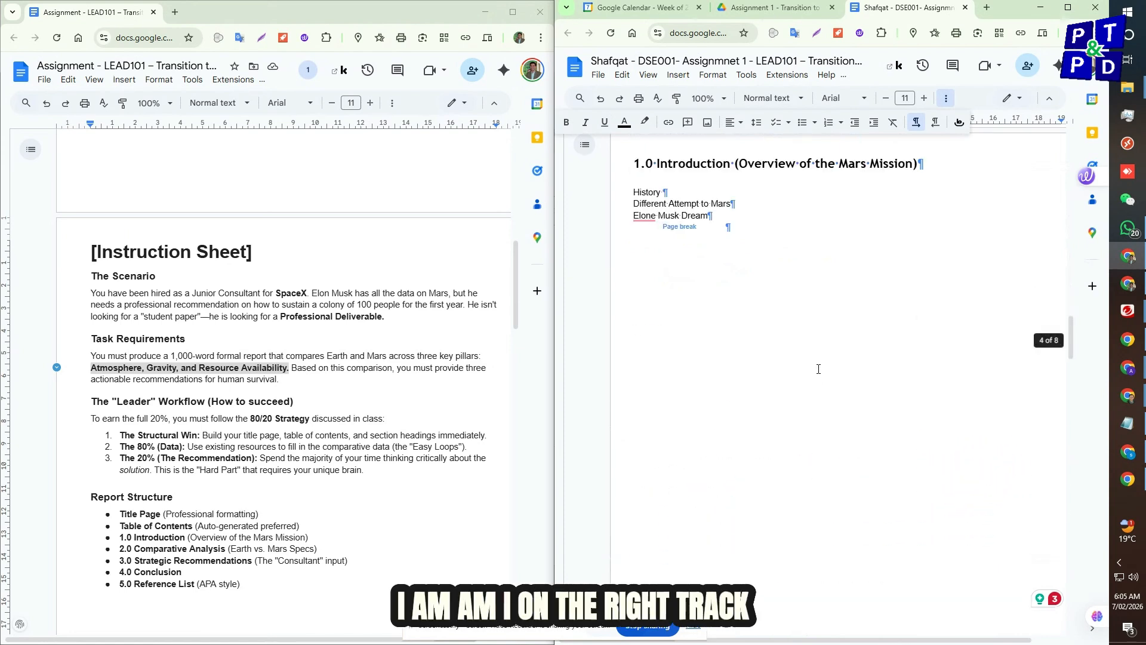
pyautogui.scroll(-6, 817, 370)
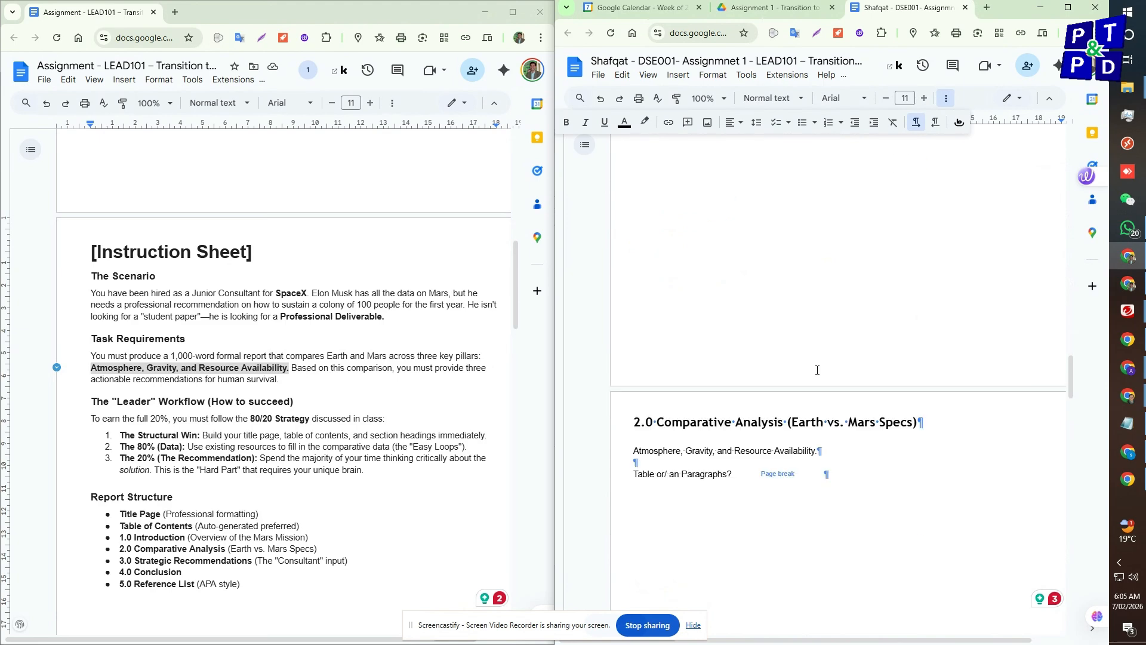
pyautogui.scroll(20, 817, 370)
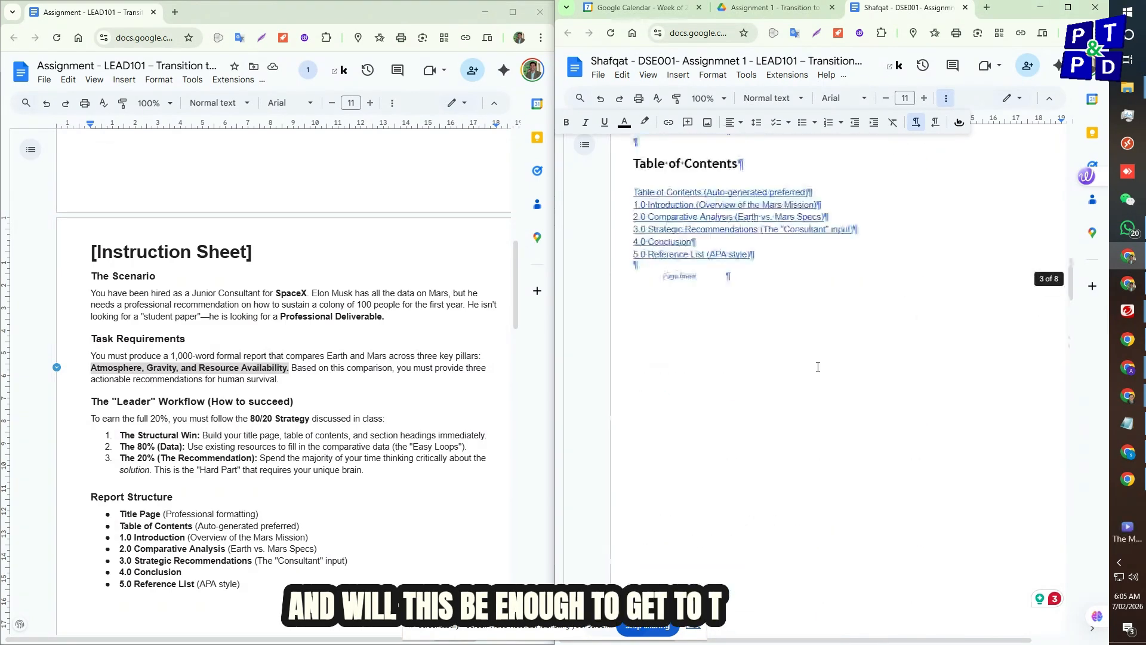
pyautogui.scroll(3, 818, 365)
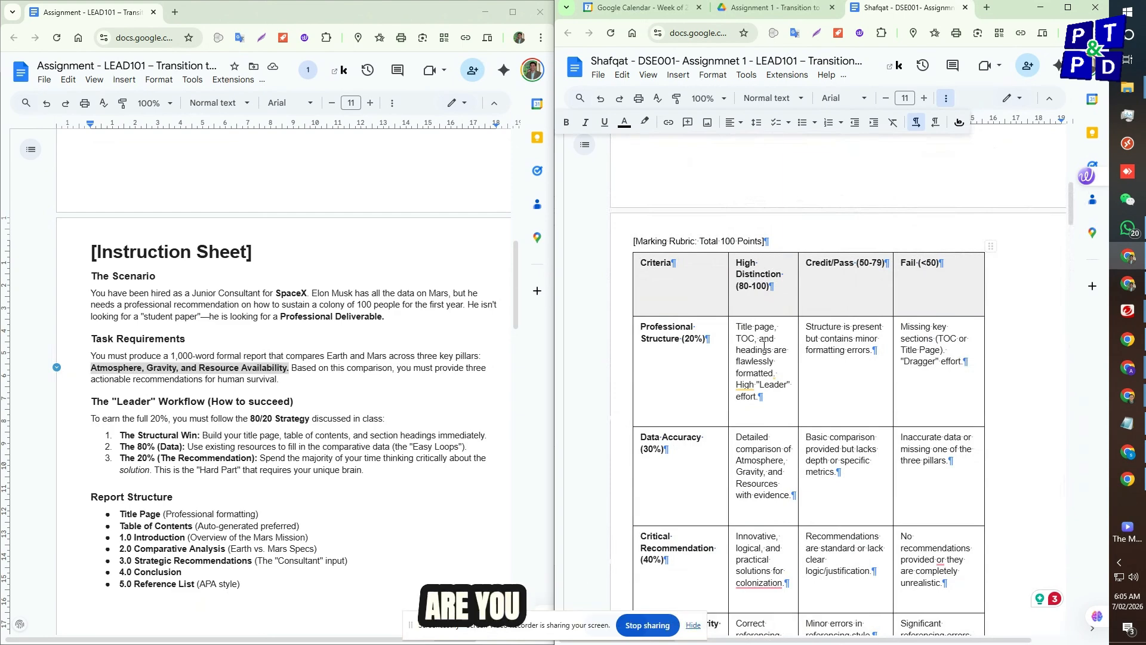
pyautogui.scroll(-3, 762, 347)
pyautogui.scroll(-8, 762, 347)
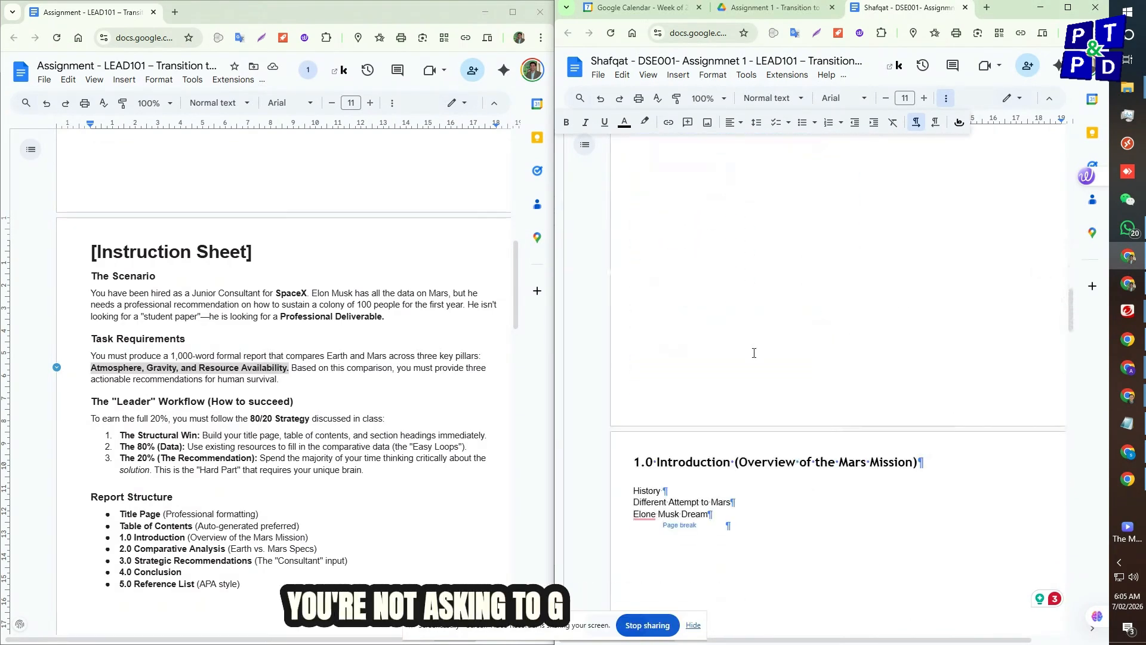
pyautogui.scroll(-4, 753, 352)
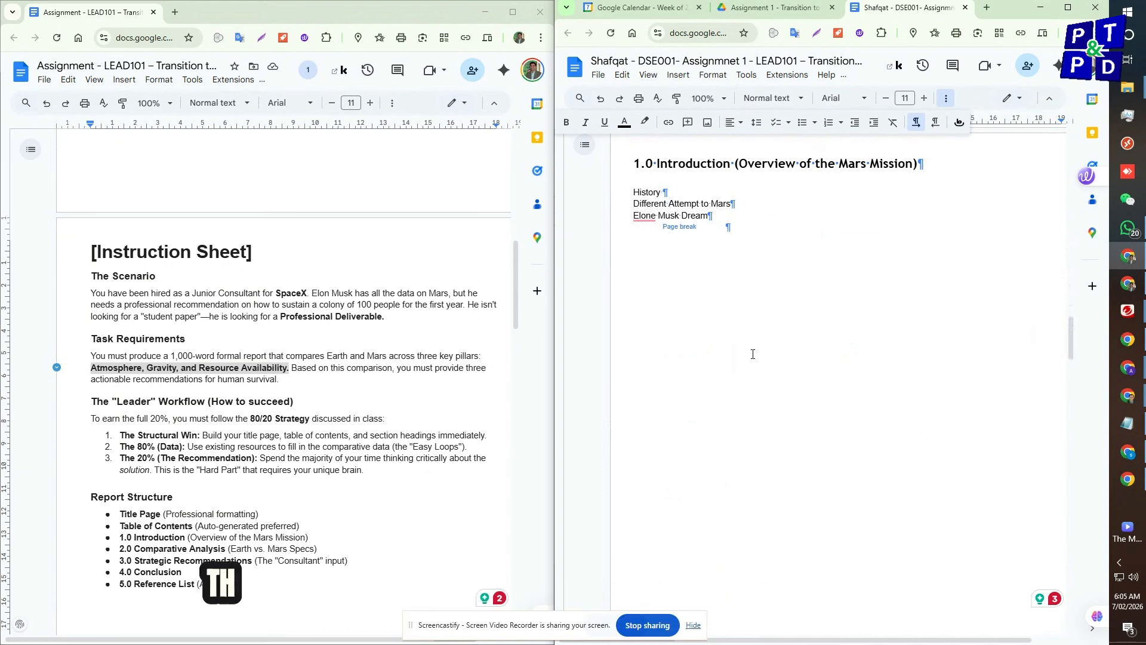
pyautogui.scroll(-5, 753, 354)
pyautogui.scroll(-4, 752, 355)
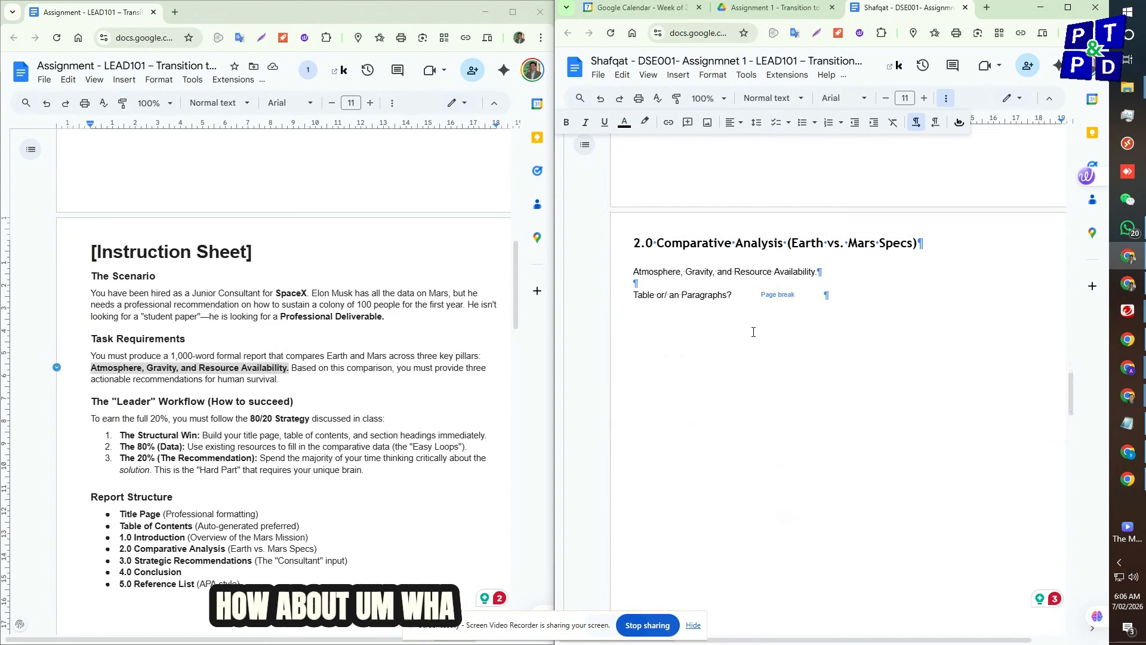
# Step: Review the notes in sections 2.0 Comparative Analysis and 3.0 Strategic Recommendations of the submission document
pyautogui.doubleClick(752, 276)
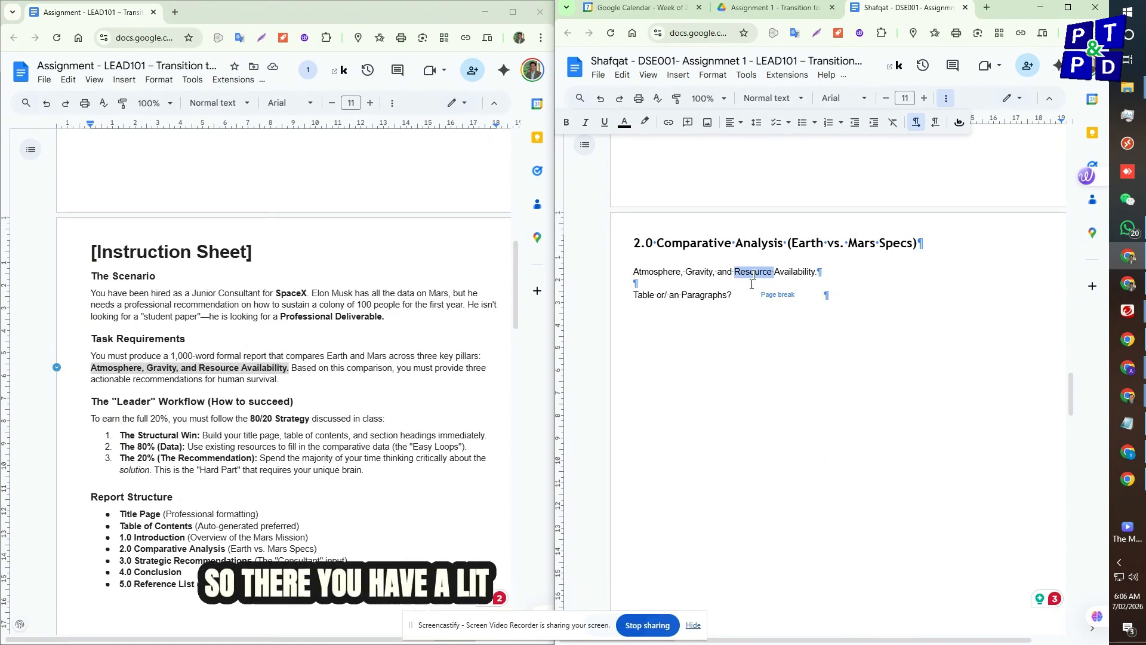
pyautogui.scroll(-4, 739, 311)
pyautogui.scroll(-8, 739, 310)
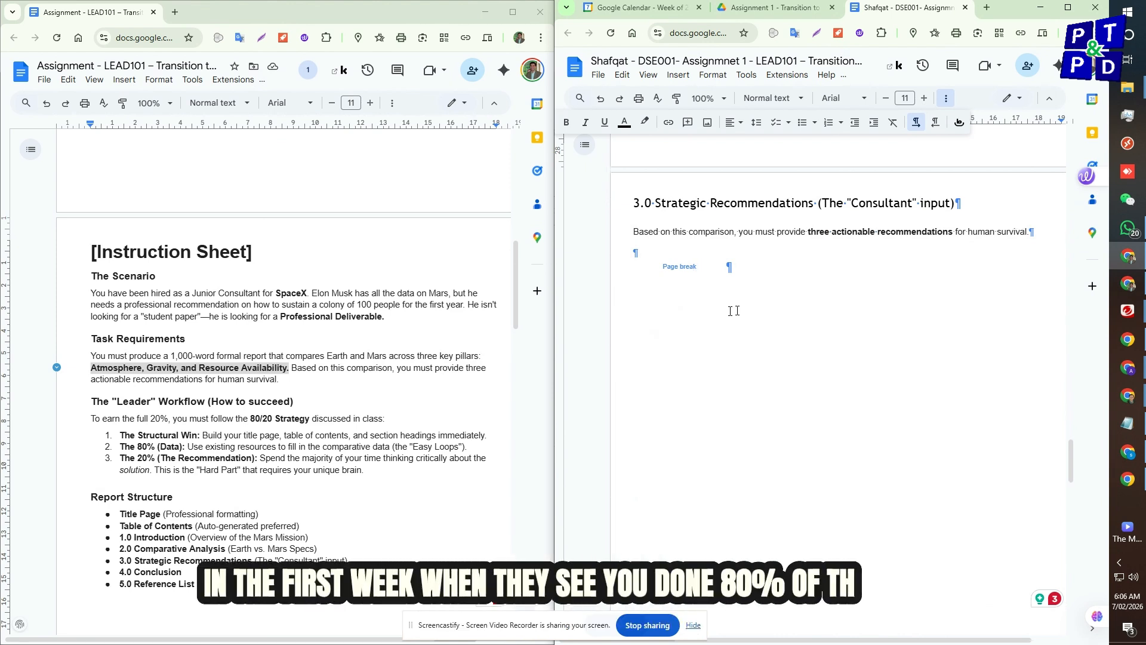
pyautogui.scroll(10, 734, 311)
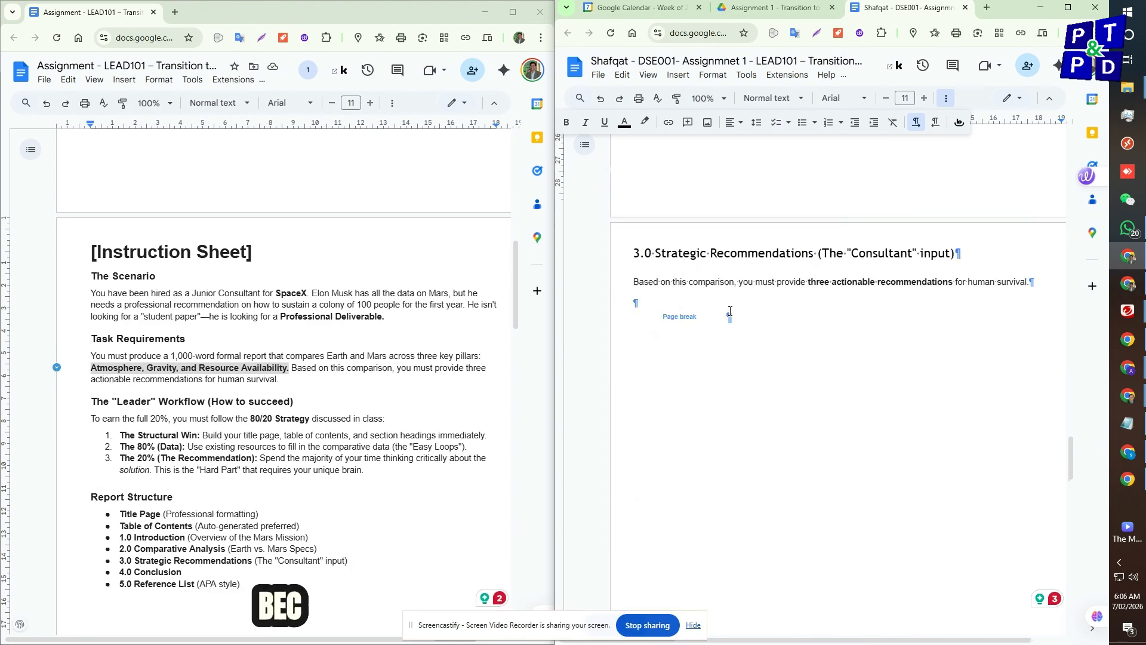
pyautogui.scroll(-10, 730, 311)
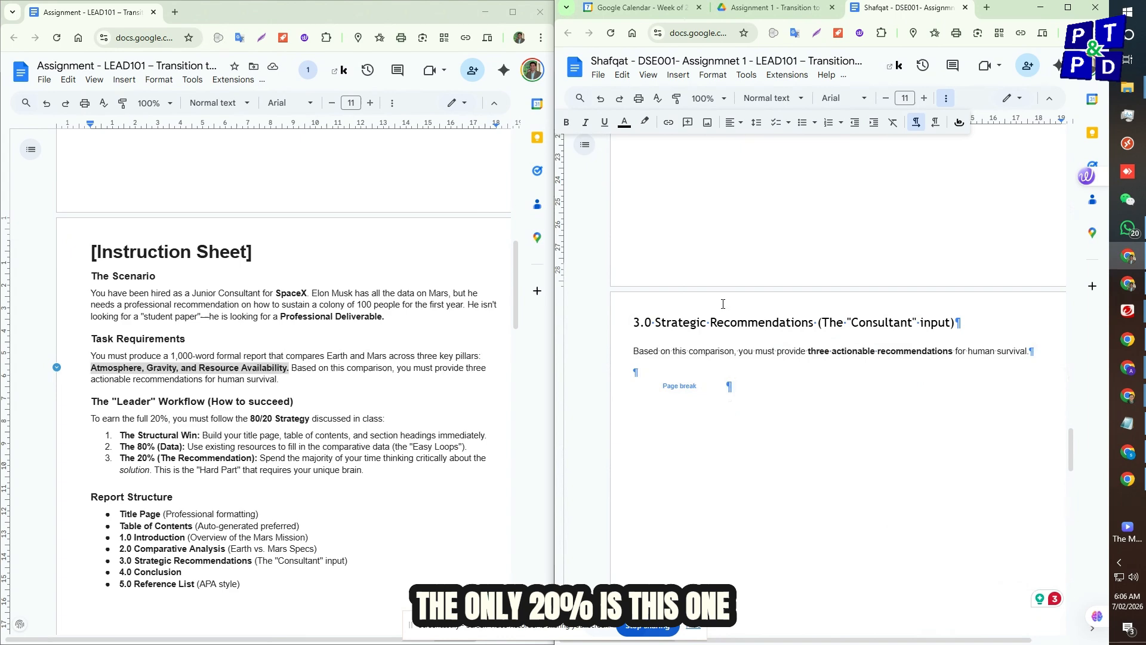
pyautogui.tripleClick(731, 351)
pyautogui.scroll(10, 743, 251)
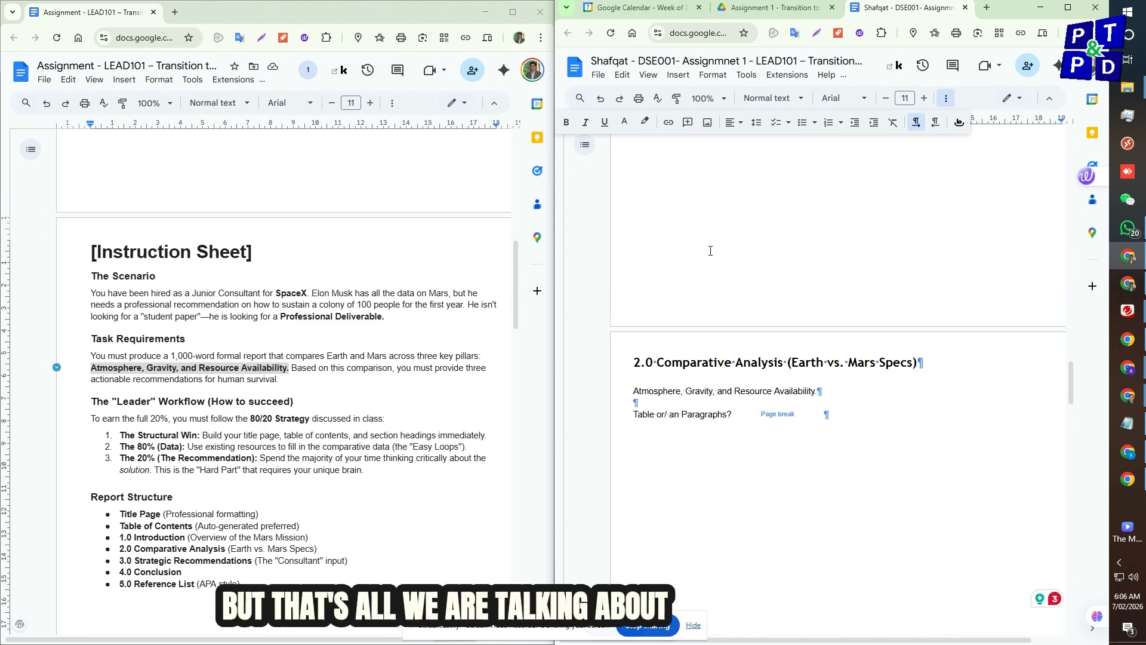
# Step: In Google Calendar, duplicate Monday's "DS001 - Assignment 1 - Set the Scene" event and save the copy as "DS001 - Assignment 1 - Get Feedback"
pyautogui.click(638, 8)
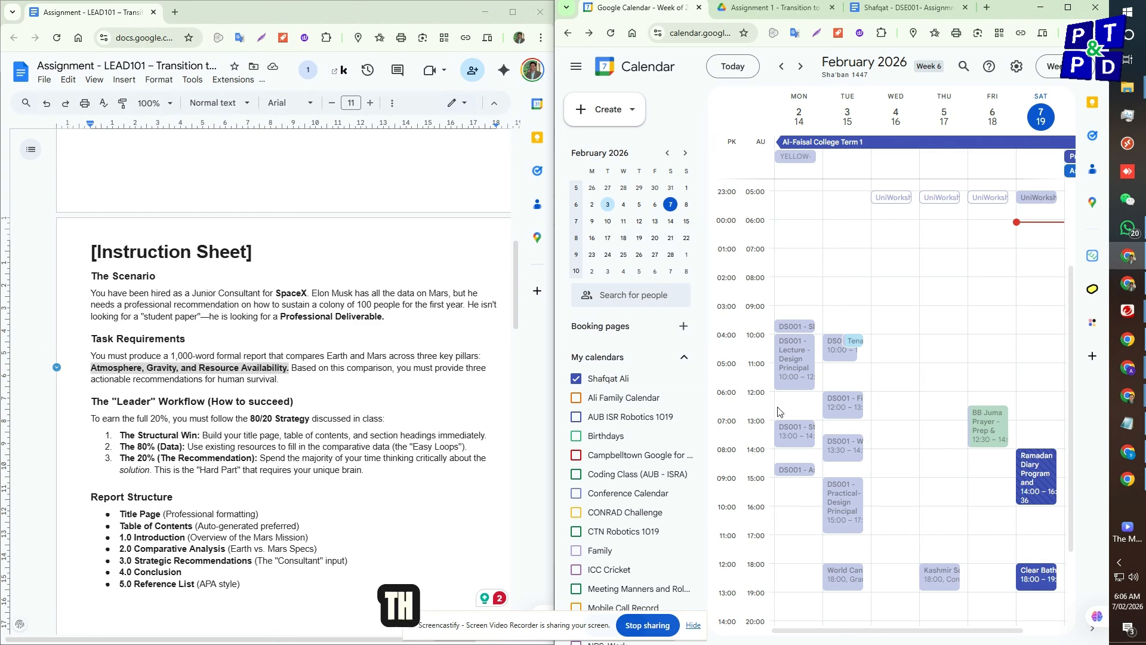
pyautogui.click(797, 471)
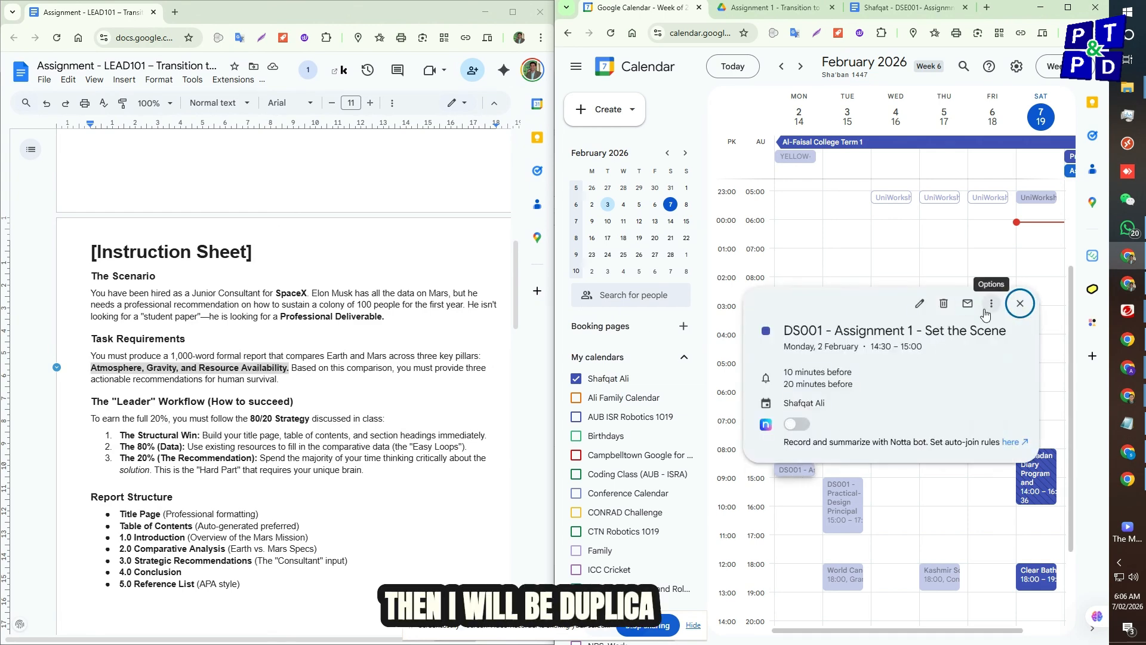
pyautogui.click(991, 304)
pyautogui.click(885, 358)
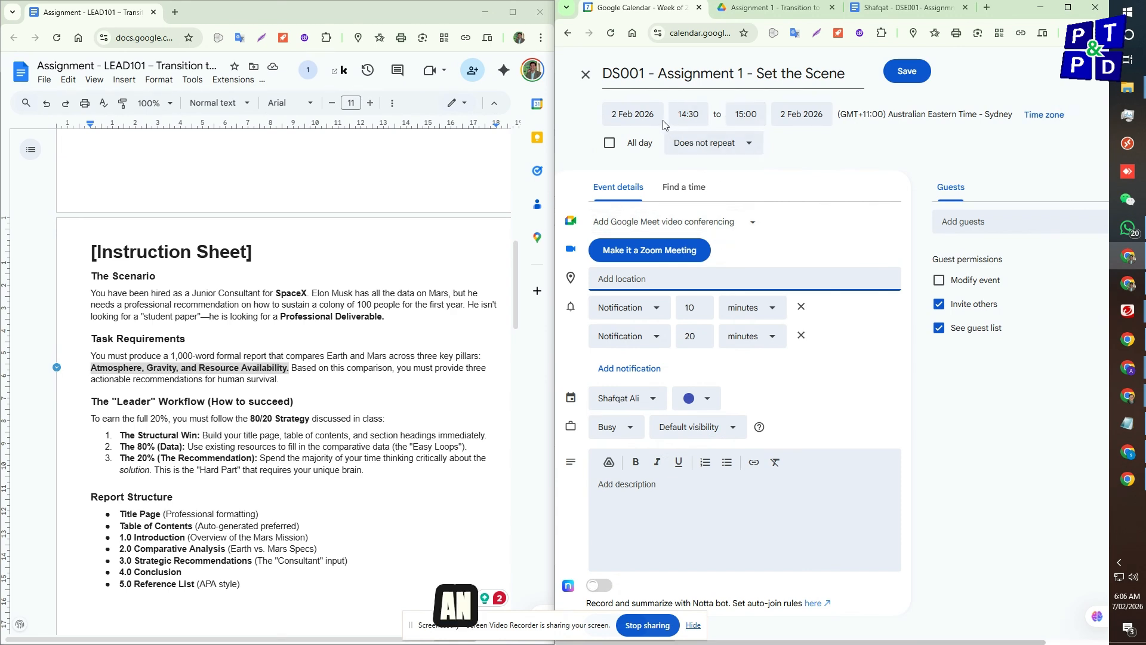
pyautogui.moveTo(756, 74); pyautogui.dragTo(909, 89)
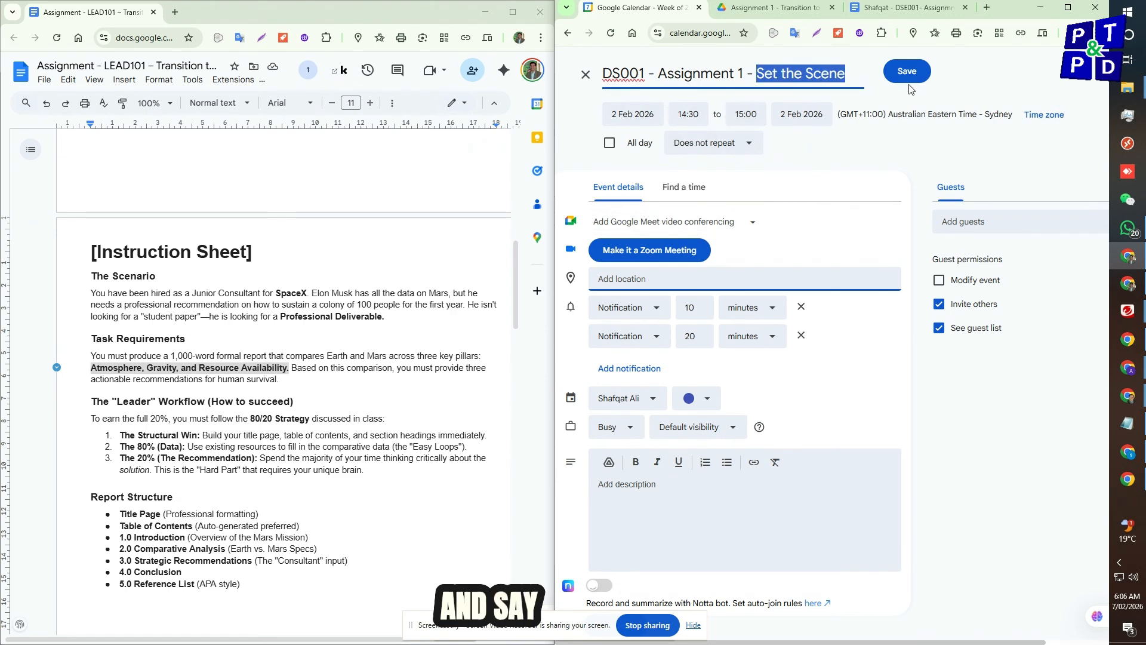
pyautogui.write('Get ')
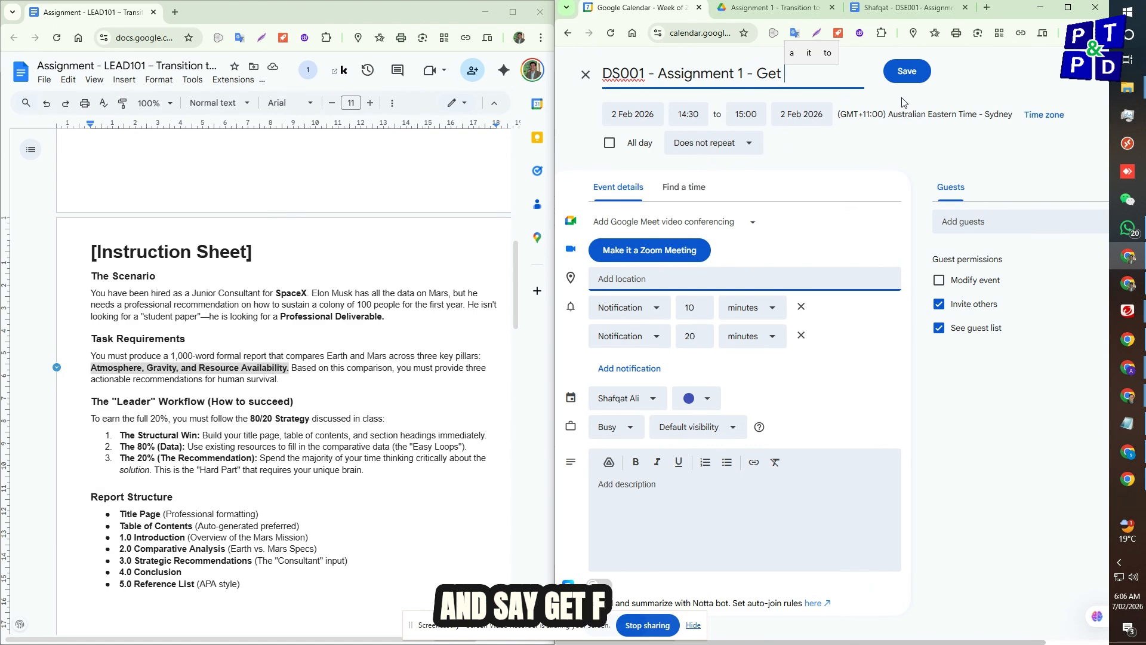
pyautogui.write('Feedback')
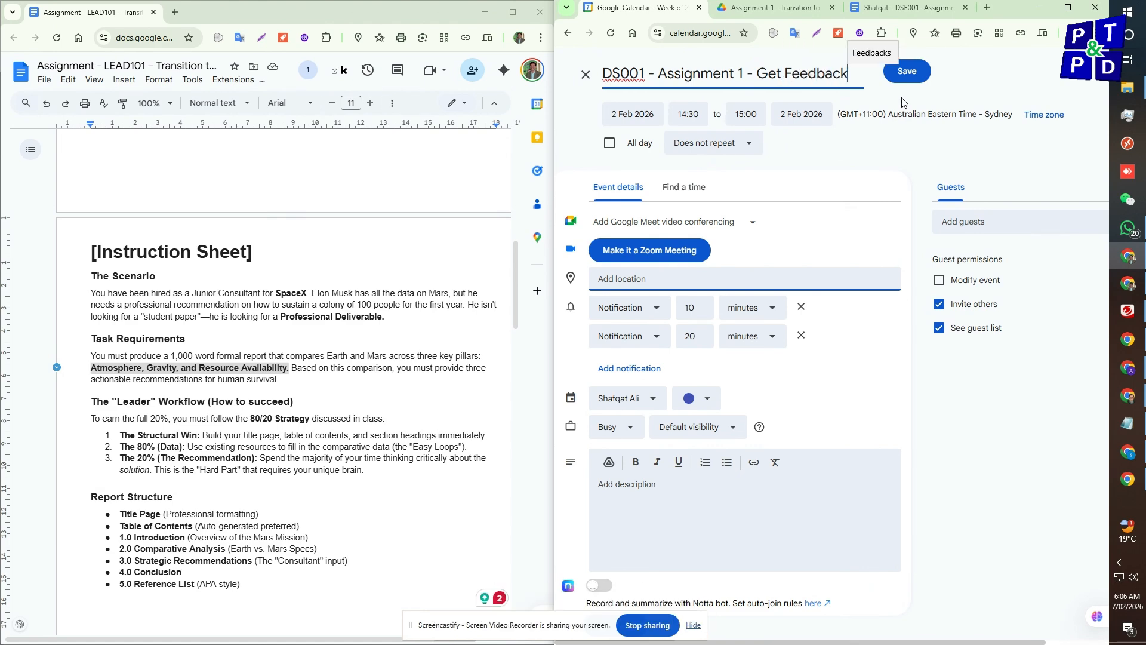
pyautogui.click(905, 72)
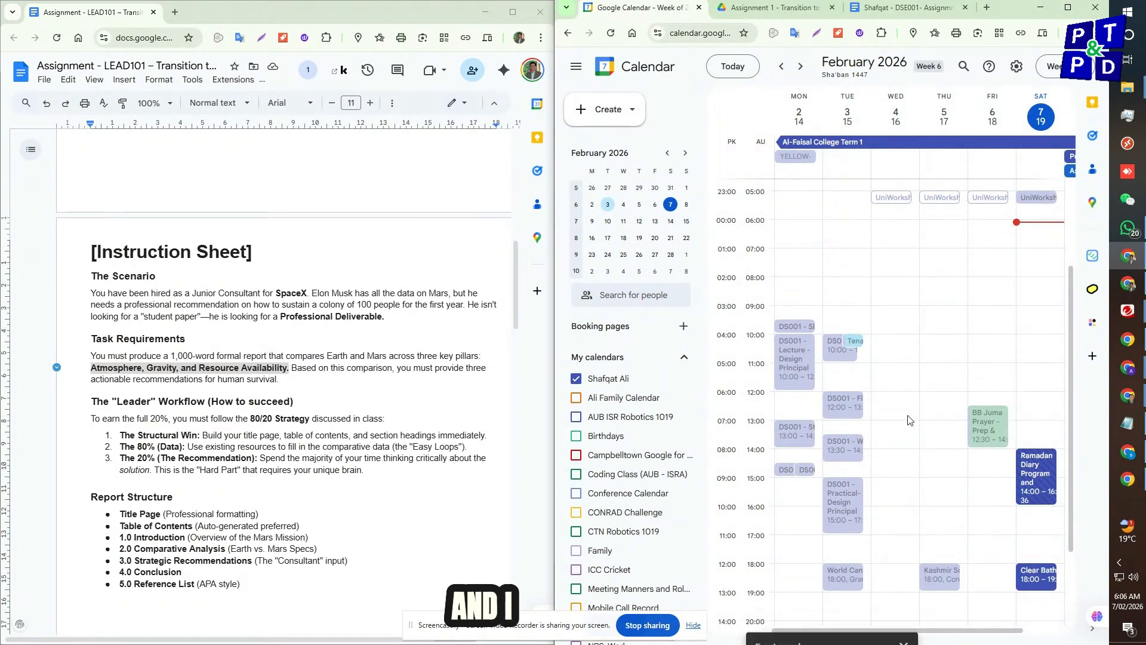
# Step: Move the Get Feedback event to Tuesday 3 February right after the practical, and place another assignment event just before the practical
pyautogui.click(805, 472)
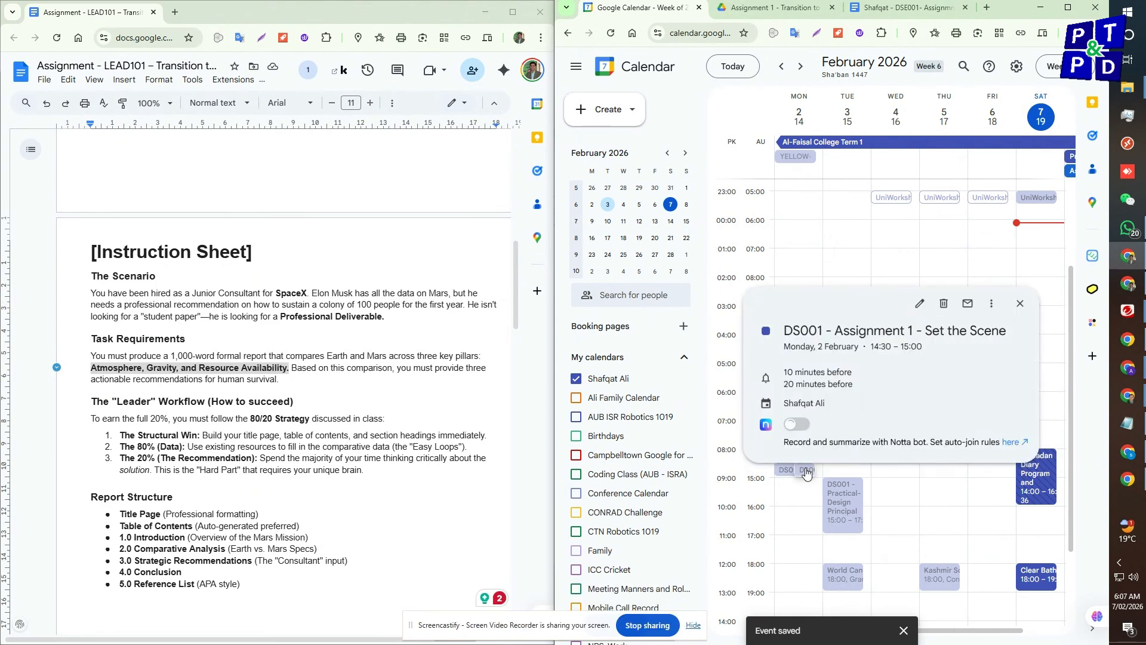
pyautogui.click(786, 471)
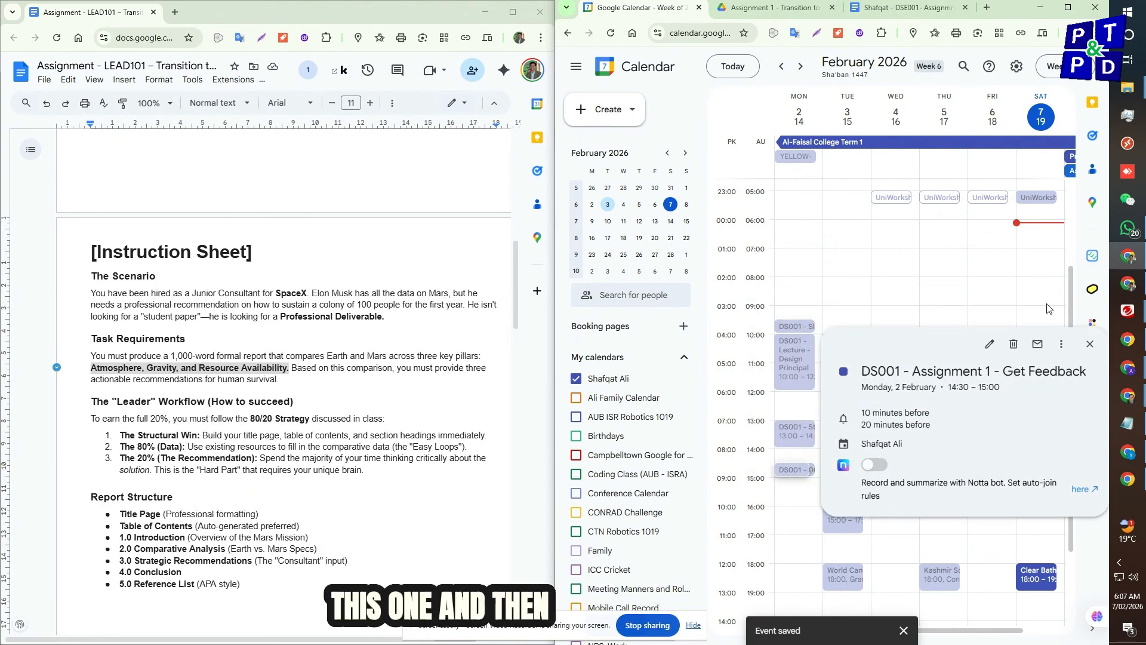
pyautogui.click(1088, 346)
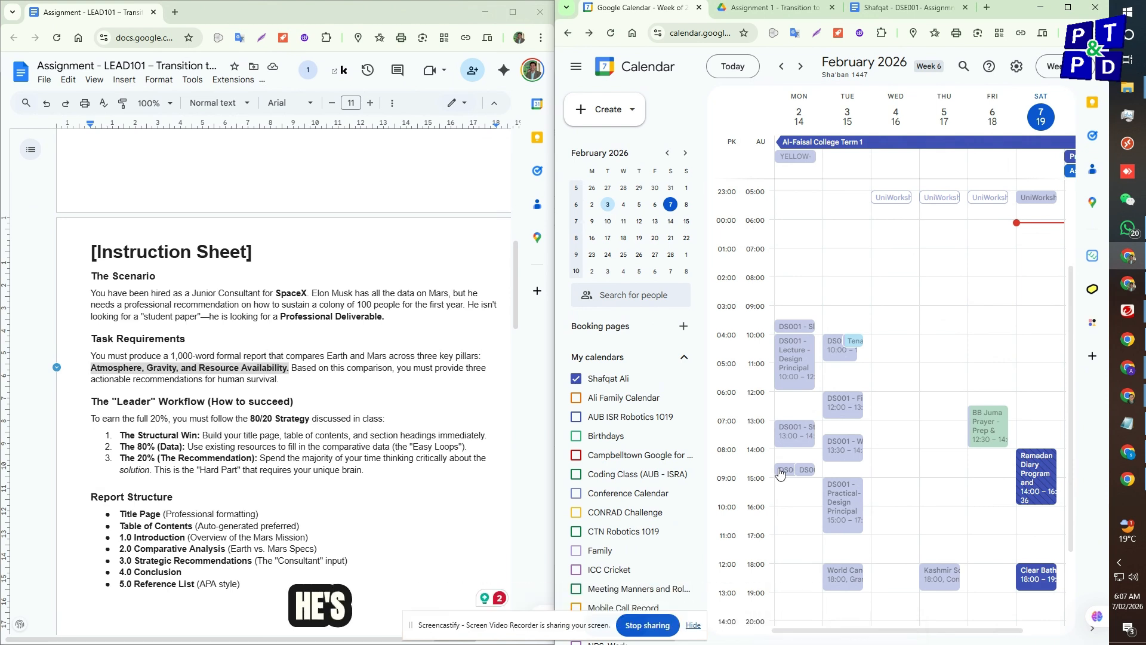
pyautogui.moveTo(780, 473); pyautogui.dragTo(844, 541)
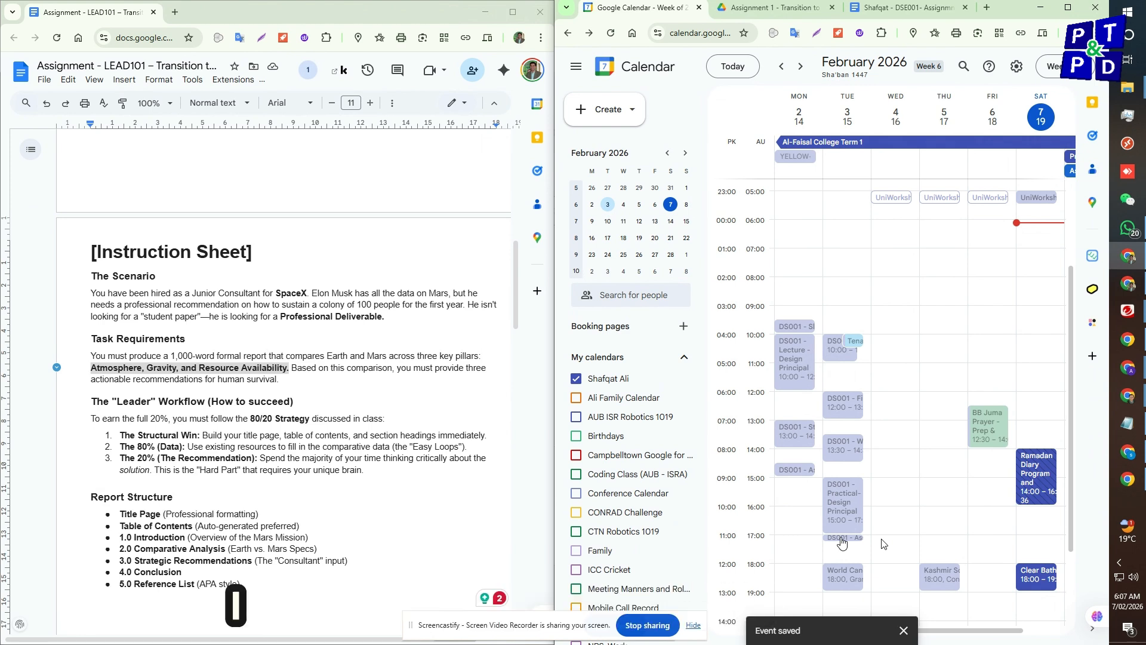
pyautogui.moveTo(841, 542); pyautogui.dragTo(852, 472)
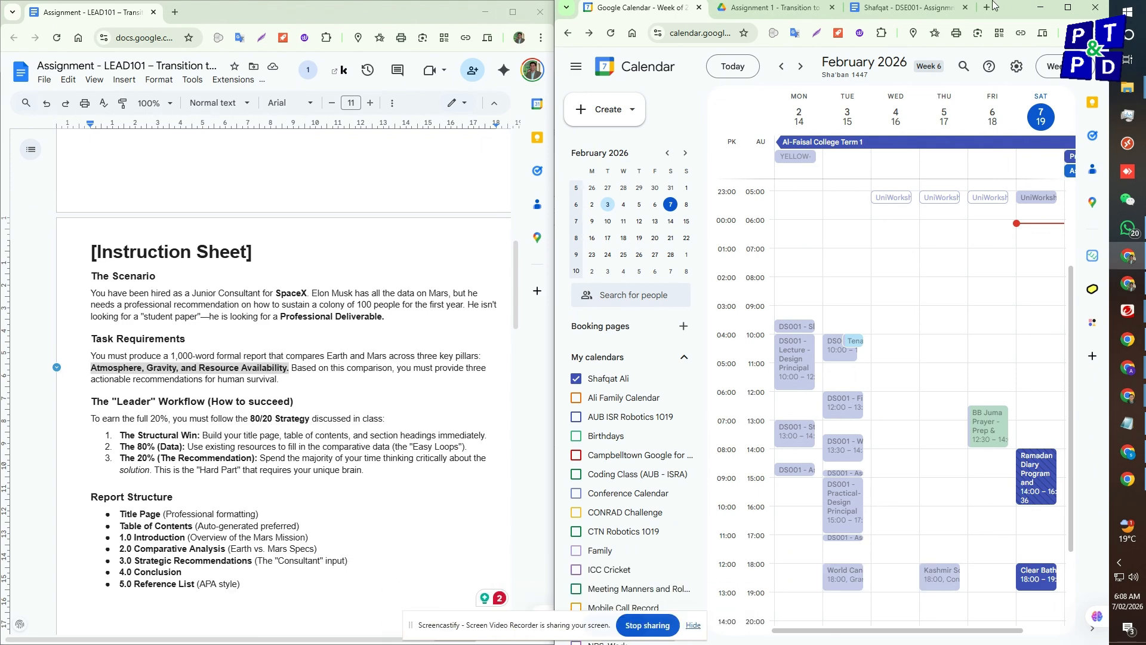
# Step: Switch back to the submission document and review the 3.0 Strategic Recommendations heading and its note
pyautogui.click(912, 6)
pyautogui.scroll(-10, 791, 484)
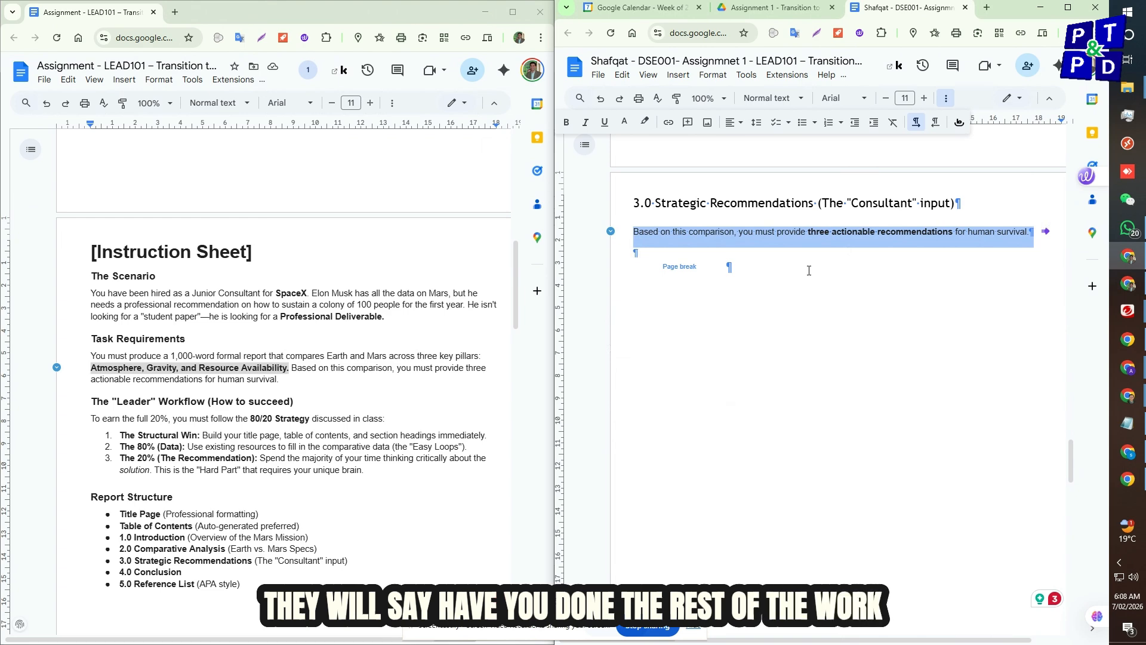
pyautogui.click(819, 204)
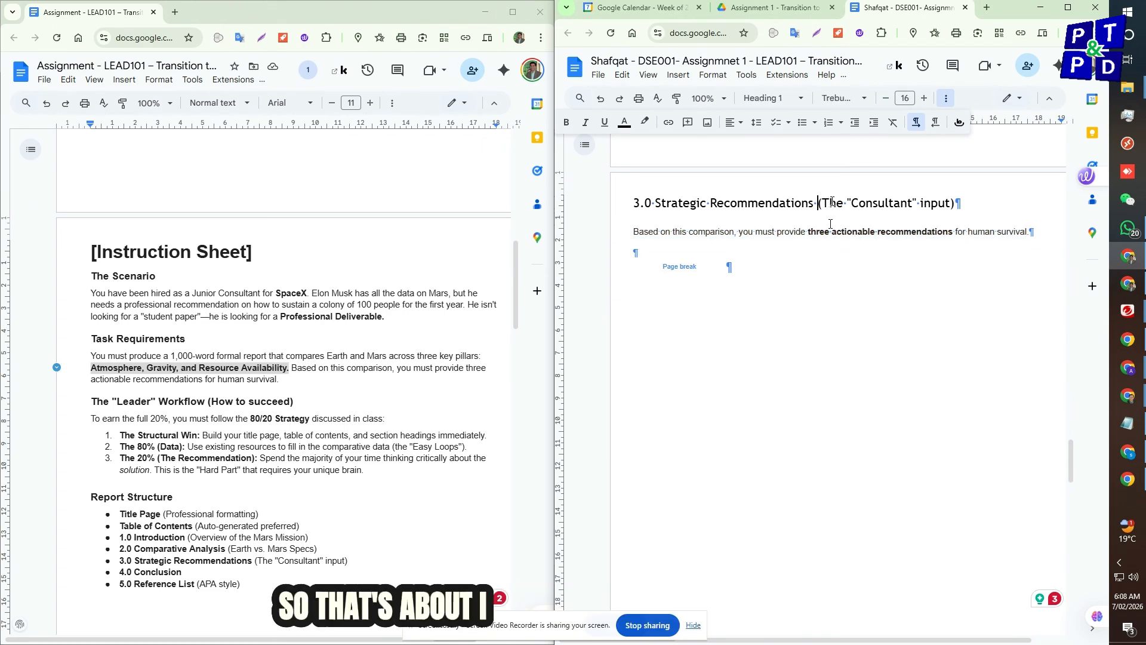